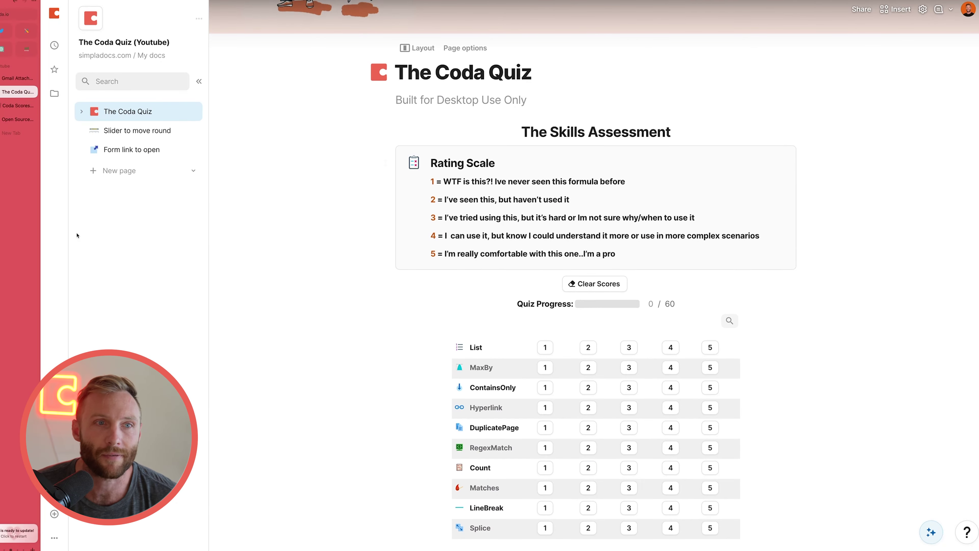
Open the Coda Quiz site at codaquiz.com in a new browser tab.
click(12, 134)
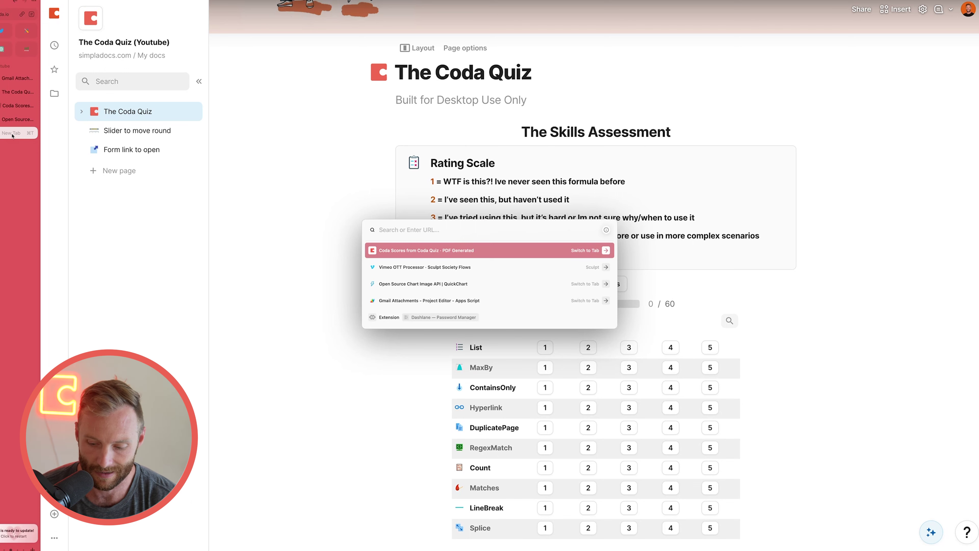
text(ww)
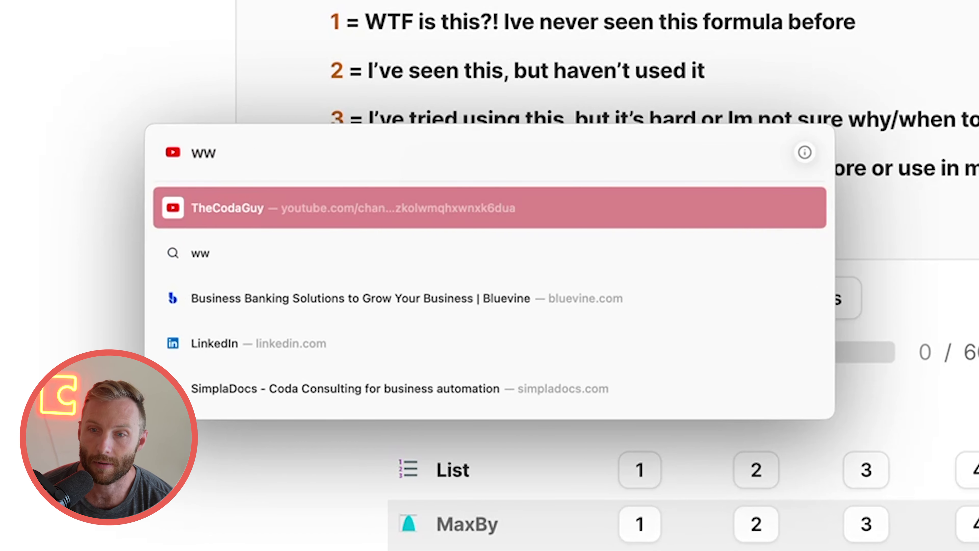
text(w.codaquiz.co)
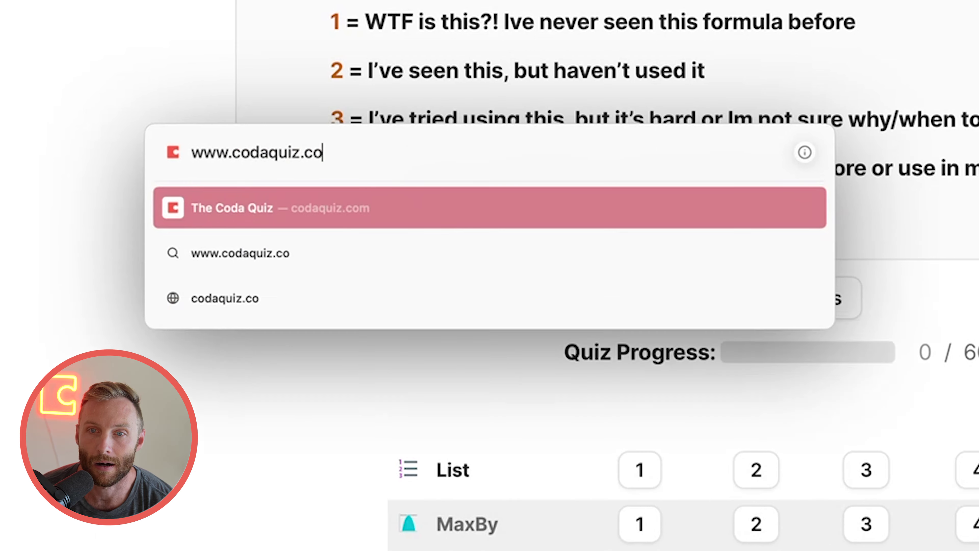
key(Return)
Rate List 1, MaxBy 2, ContainsOnly 3, Hyperlink 2, RegexMatch 2 and DuplicatePage 1 in the skills assessment.
scroll(512, 483, down, 5)
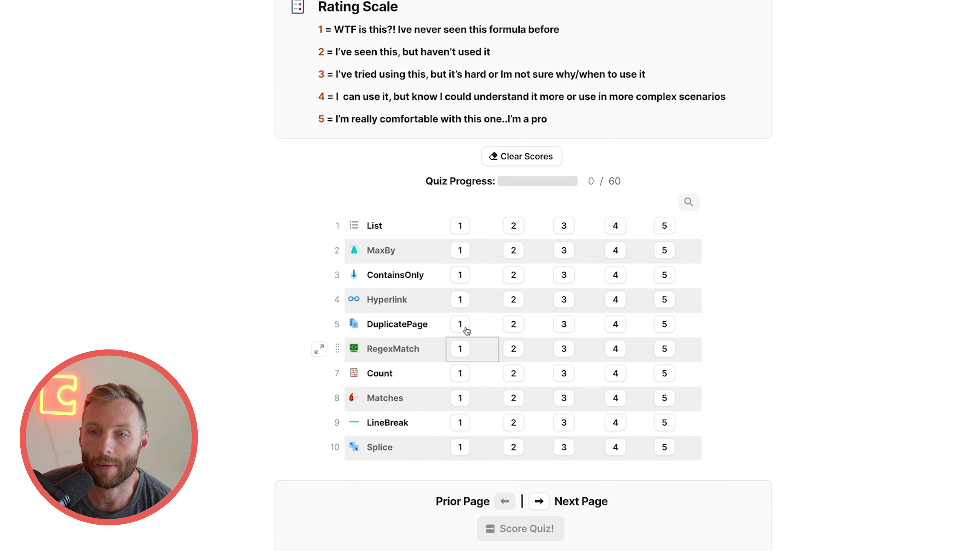
click(460, 226)
click(513, 250)
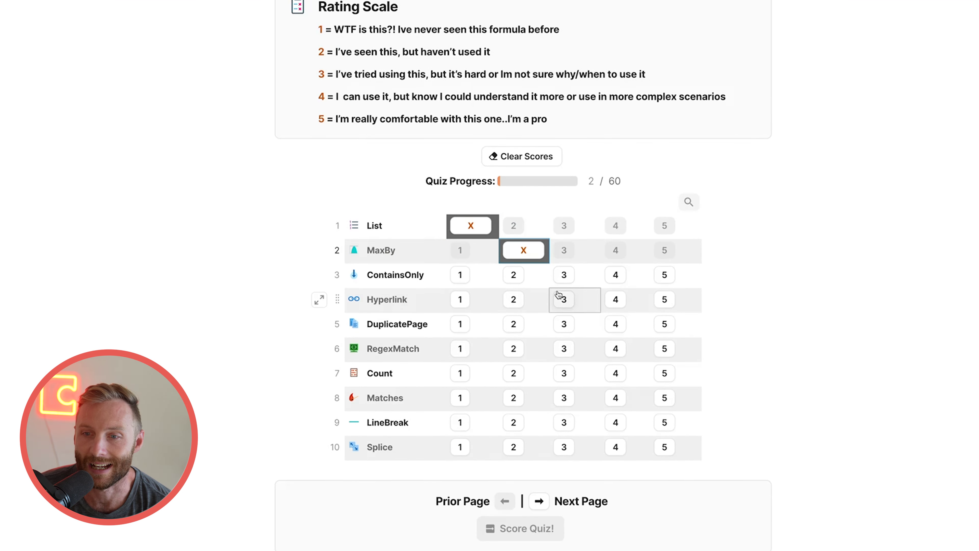
click(572, 275)
click(522, 301)
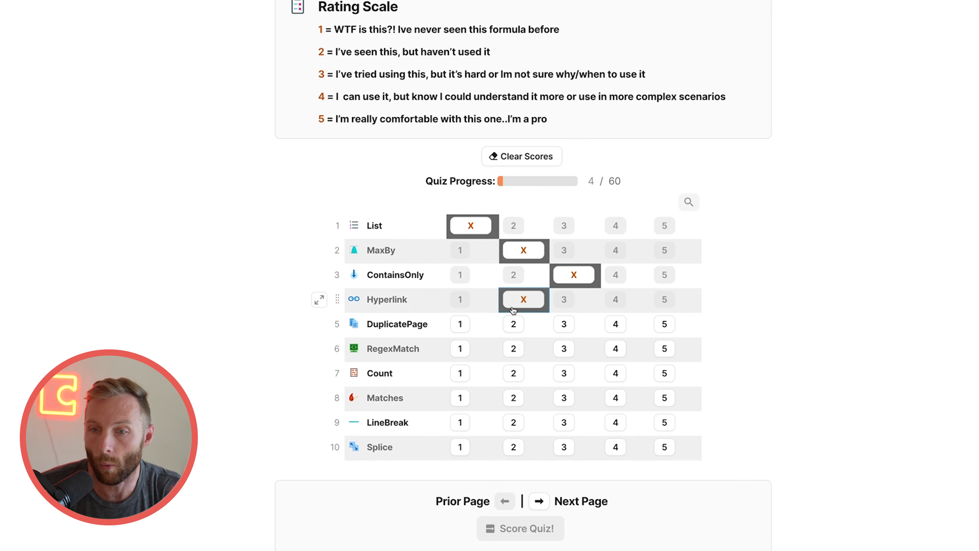
click(507, 349)
click(469, 325)
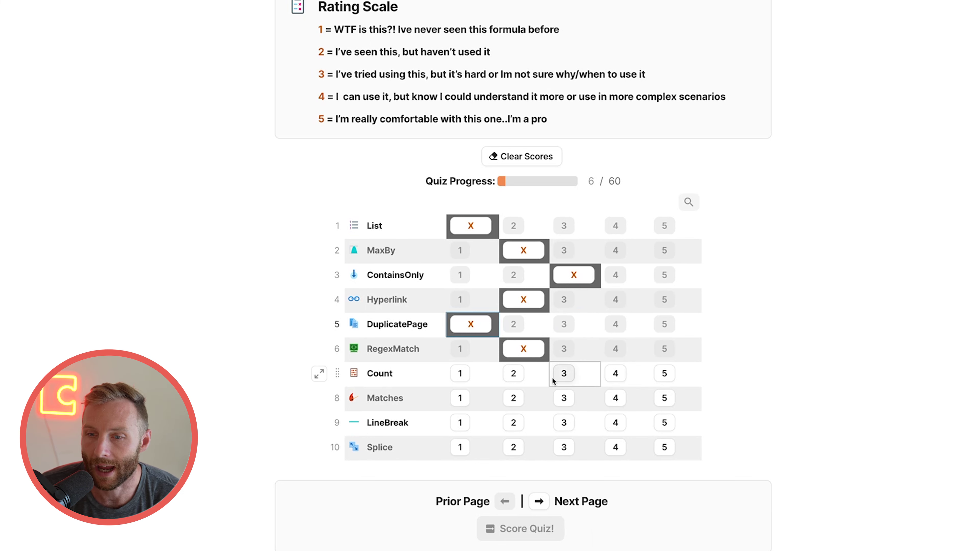
Rate Count 3 and Matches, LineBreak and Splice 2, and advance to the next page of the quiz.
click(564, 373)
click(520, 405)
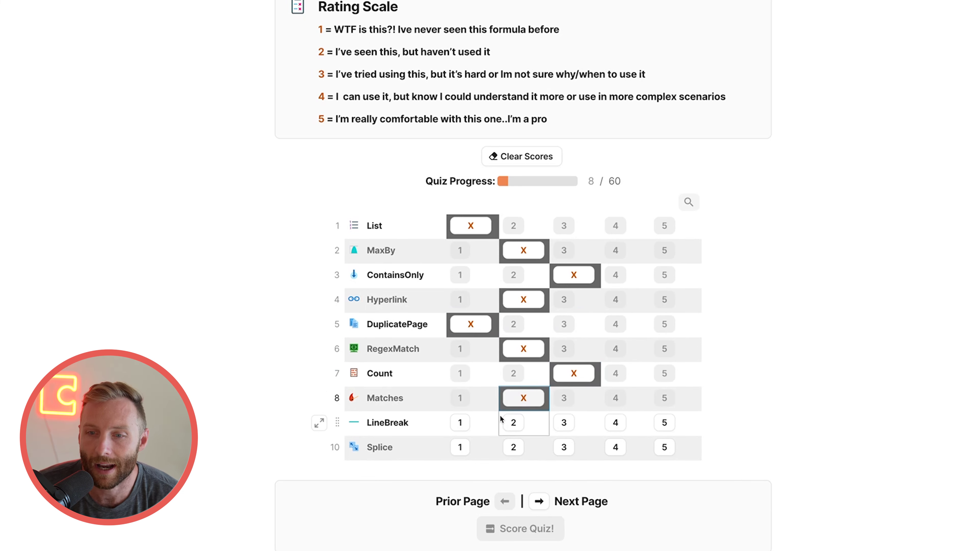
click(510, 424)
click(509, 446)
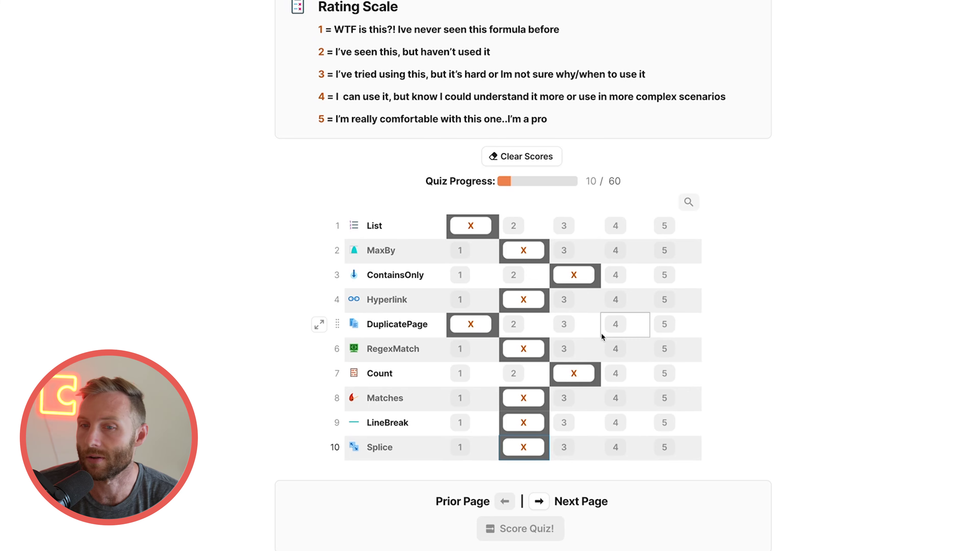
click(538, 502)
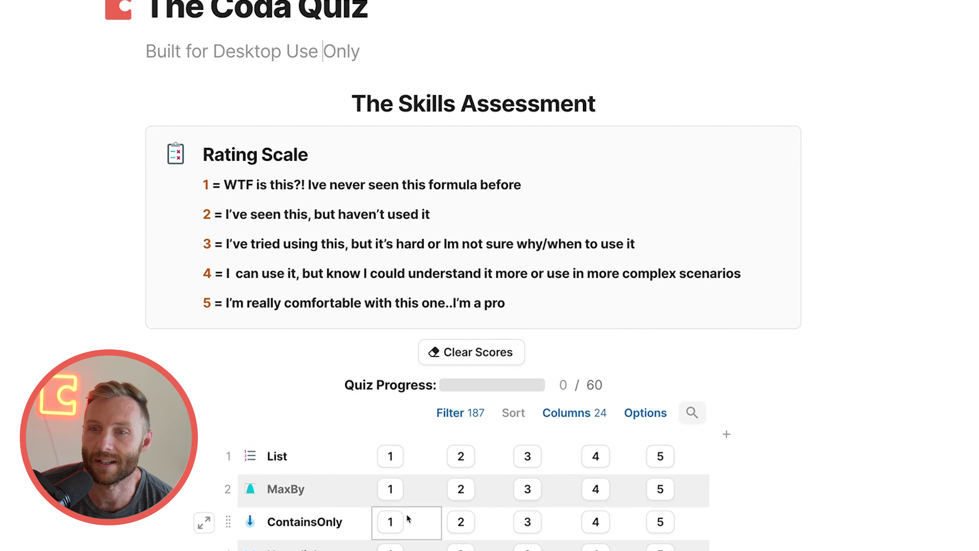
In the editable quiz doc, score List as 1 and toggle MaxBy's 2 rating on and off.
scroll(406, 518, down, 8)
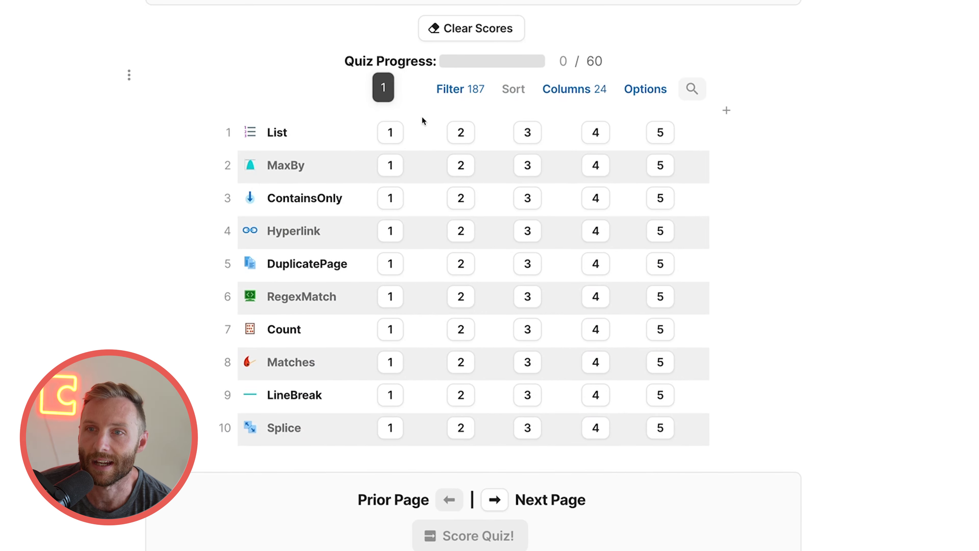
click(400, 133)
click(380, 134)
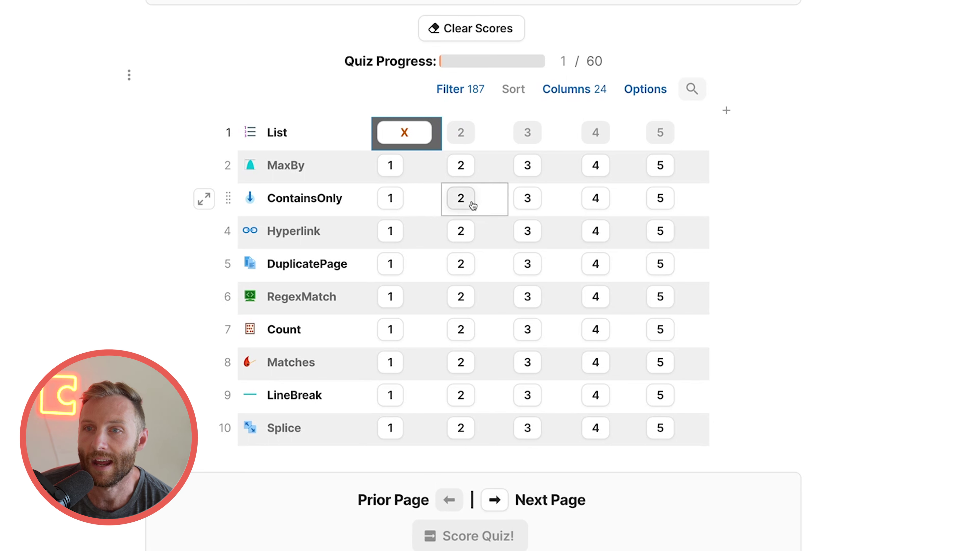
click(467, 168)
click(473, 174)
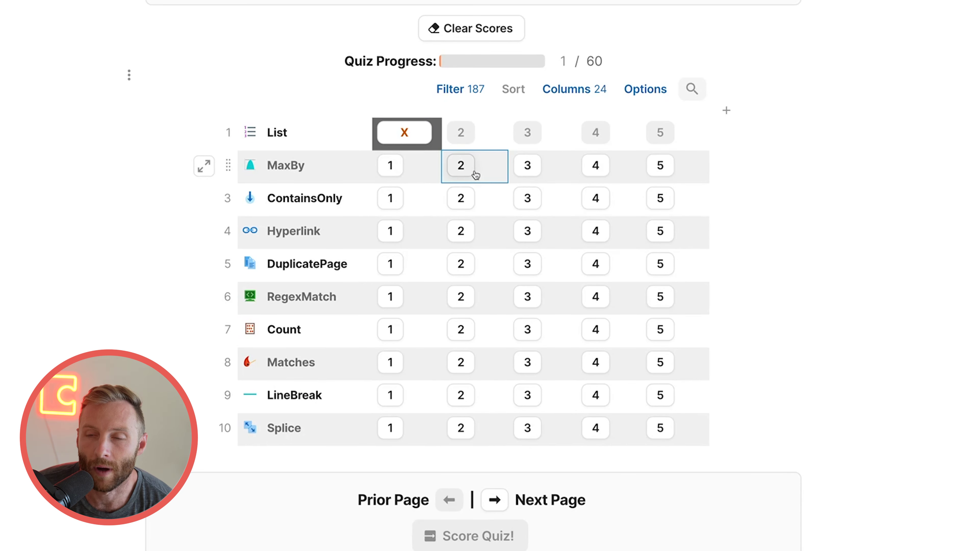
click(469, 171)
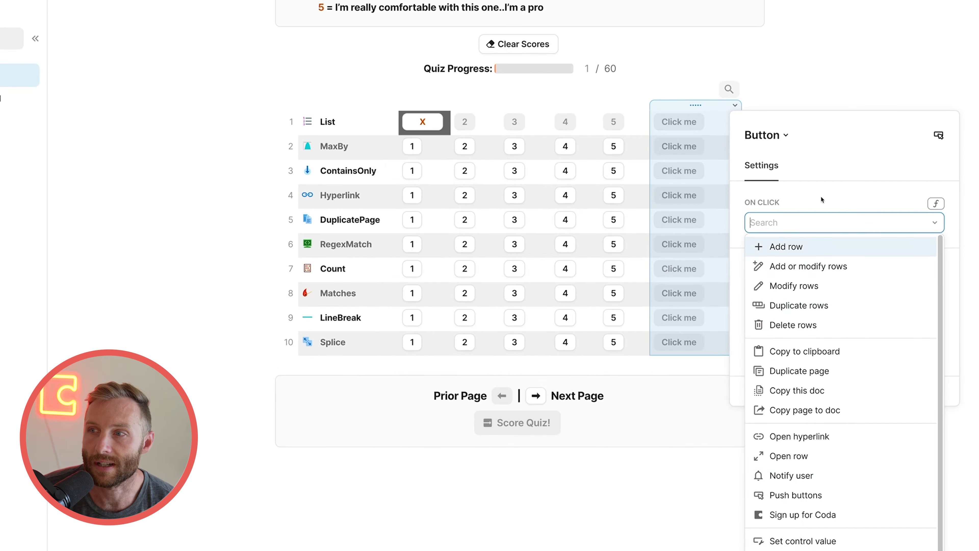
Outline an If formula with placeholder comments as the new button column's click action, and clear it again.
click(821, 196)
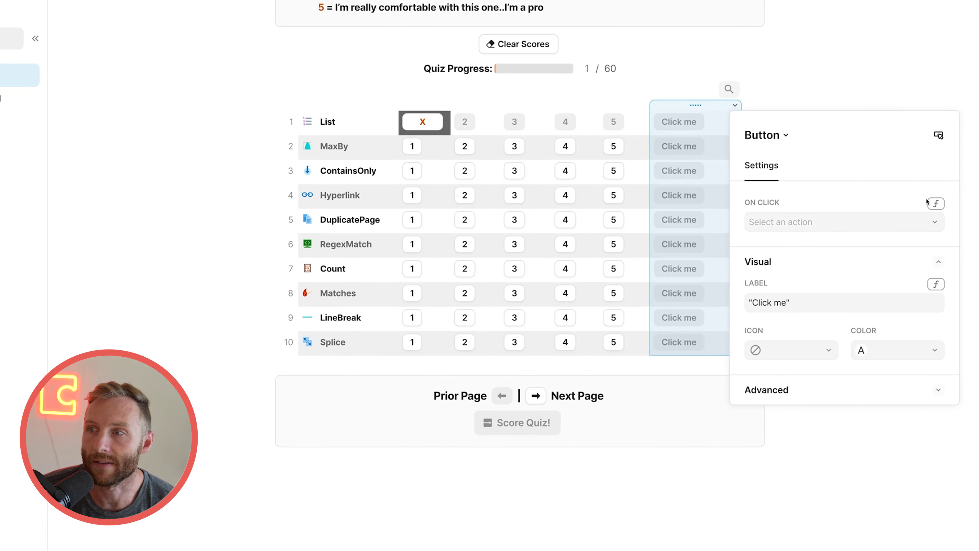
click(935, 203)
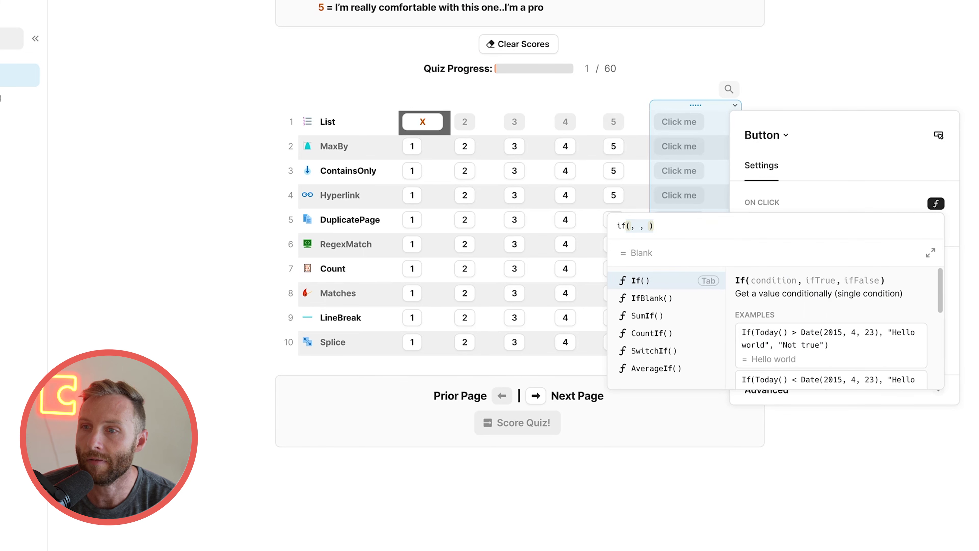
key(Tab)
text(//)
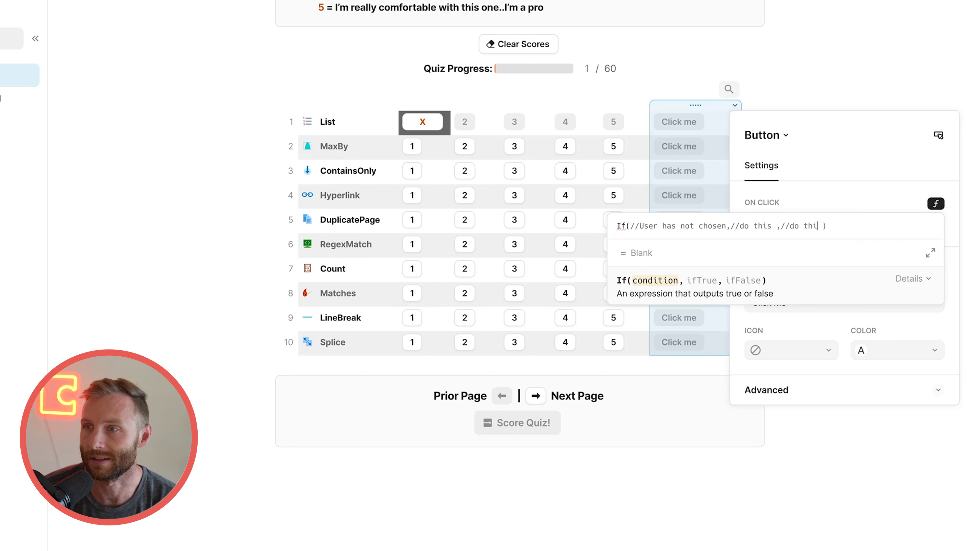
key(super+a)
key(BackSpace)
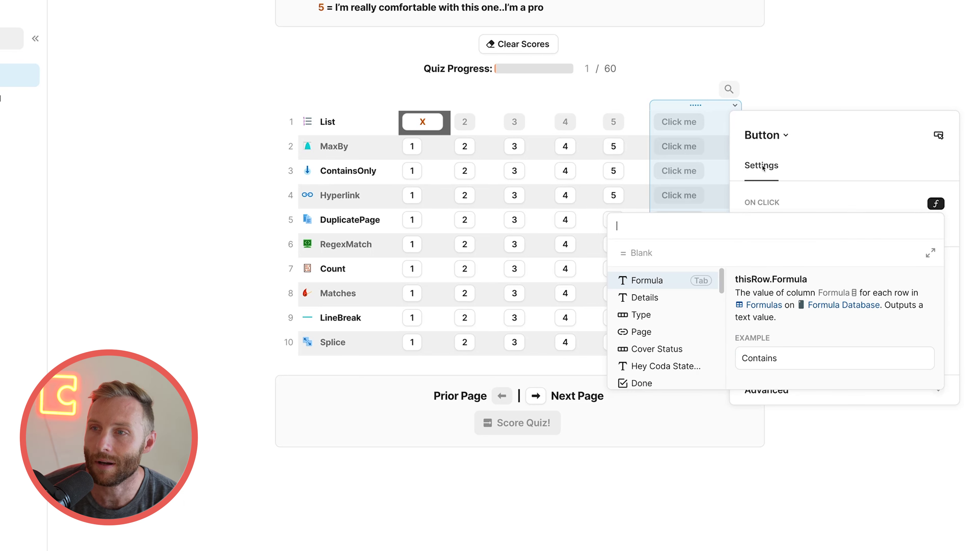
click(702, 122)
Examine the click action formula of the 1 button column, including its first ModifyRows part.
click(424, 106)
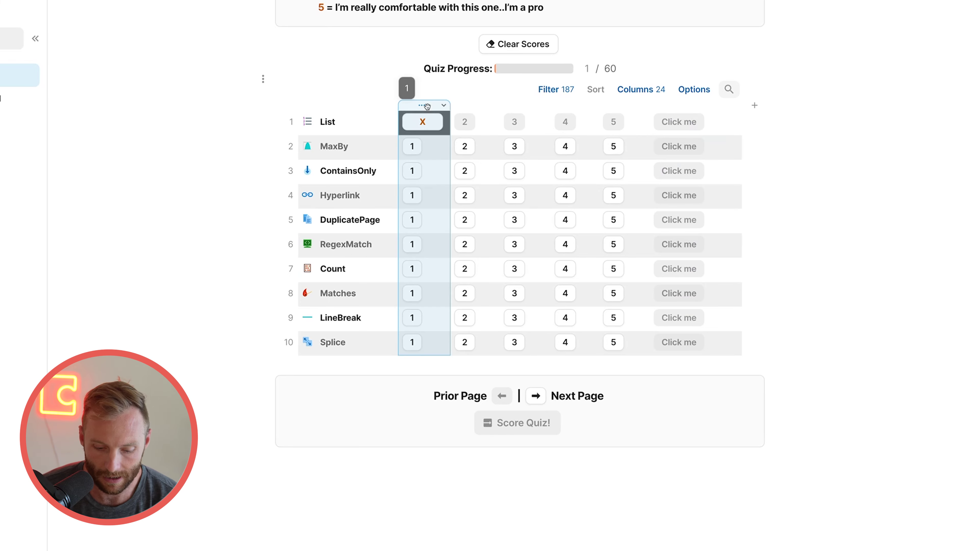
double_click(424, 107)
click(392, 205)
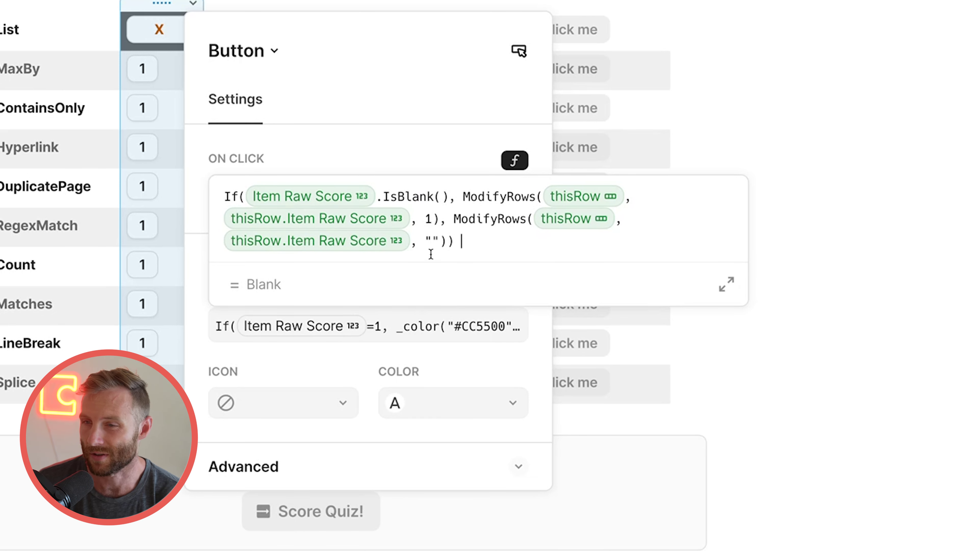
mouse_move(463, 192)
mouse_down()
mouse_move(477, 195)
mouse_move(429, 220)
mouse_up()
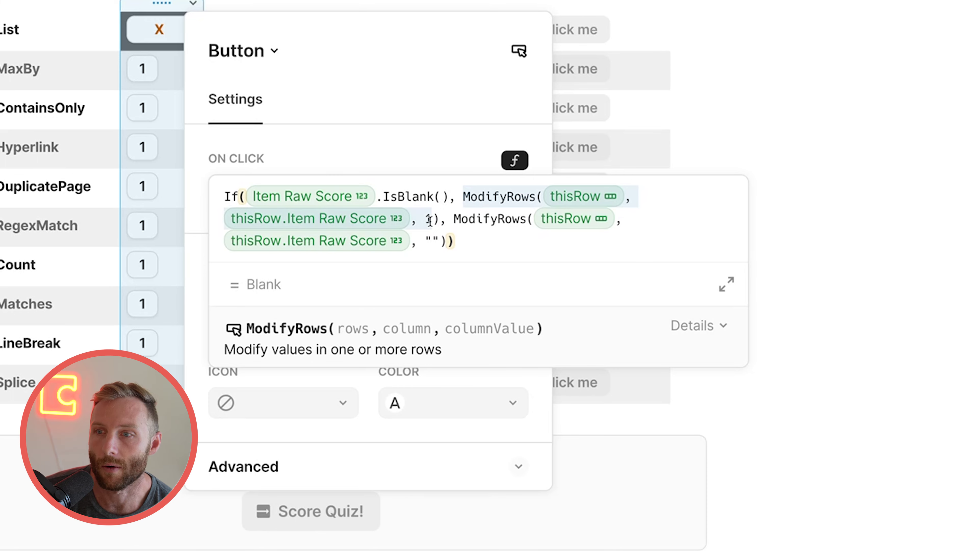
click(478, 105)
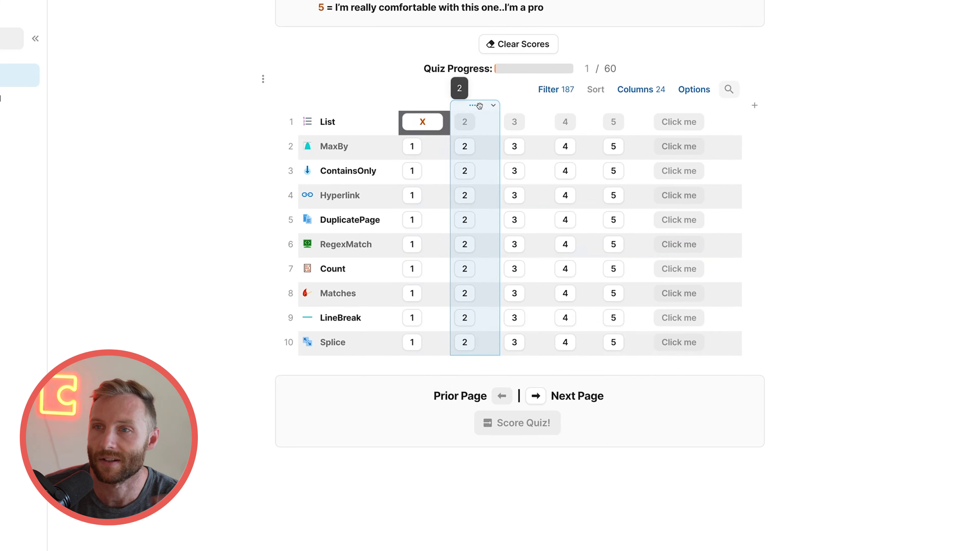
Search the table's columns for "item" and unhide the Item Raw Score column.
click(656, 89)
click(896, 46)
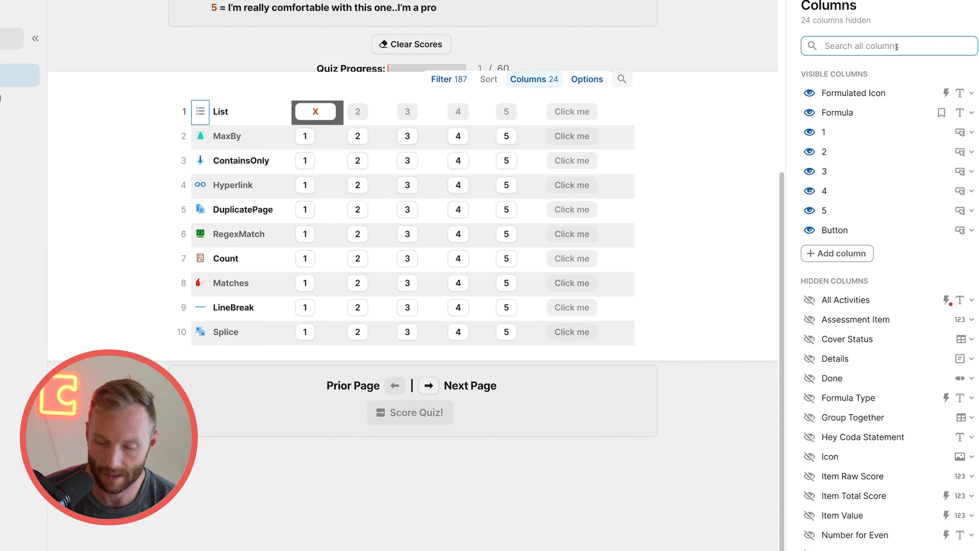
text(item)
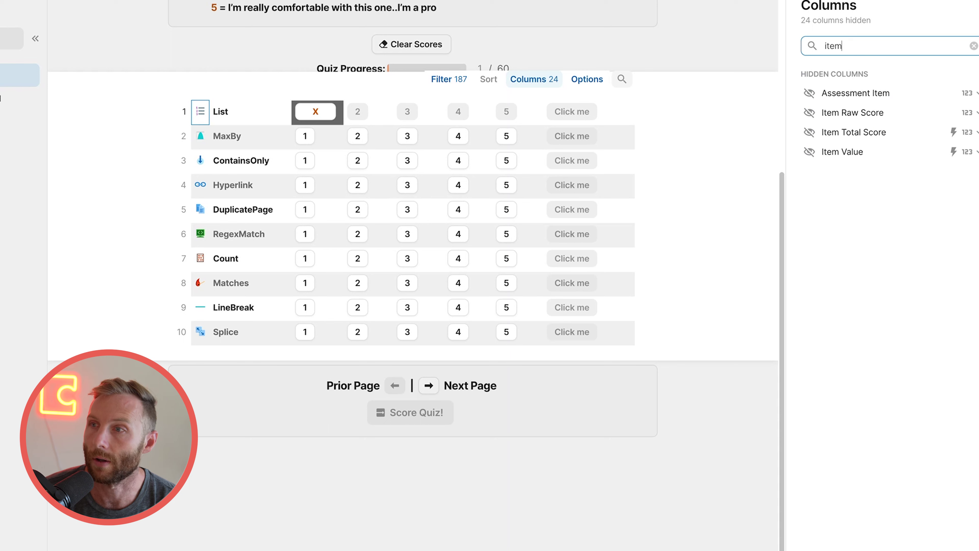
click(809, 112)
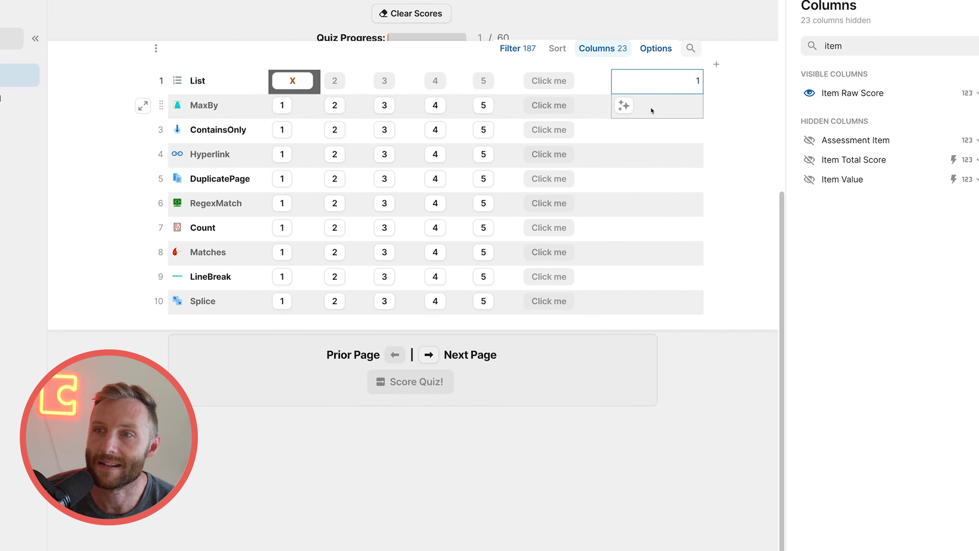
Score MaxBy as 2, and set ContainsOnly's rating to 3 and clear it again.
click(330, 109)
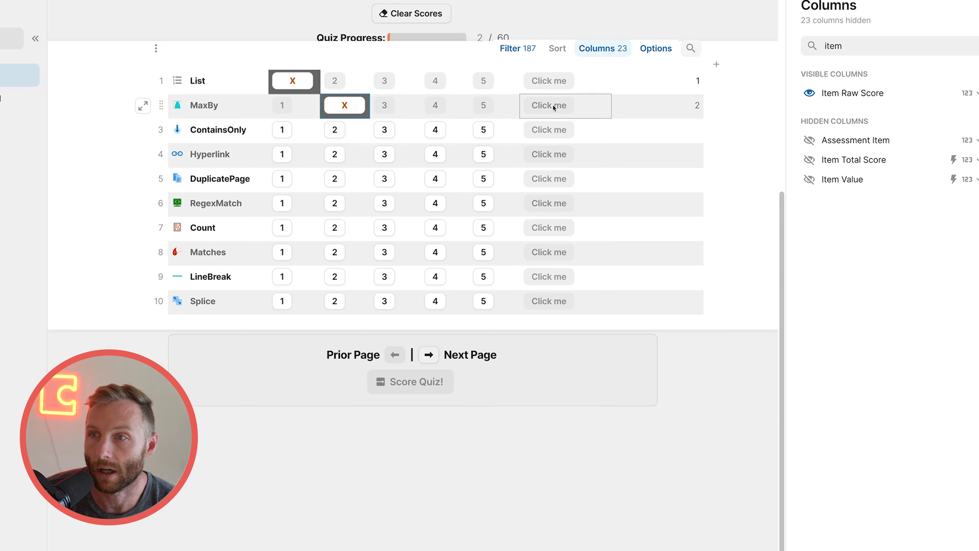
click(391, 131)
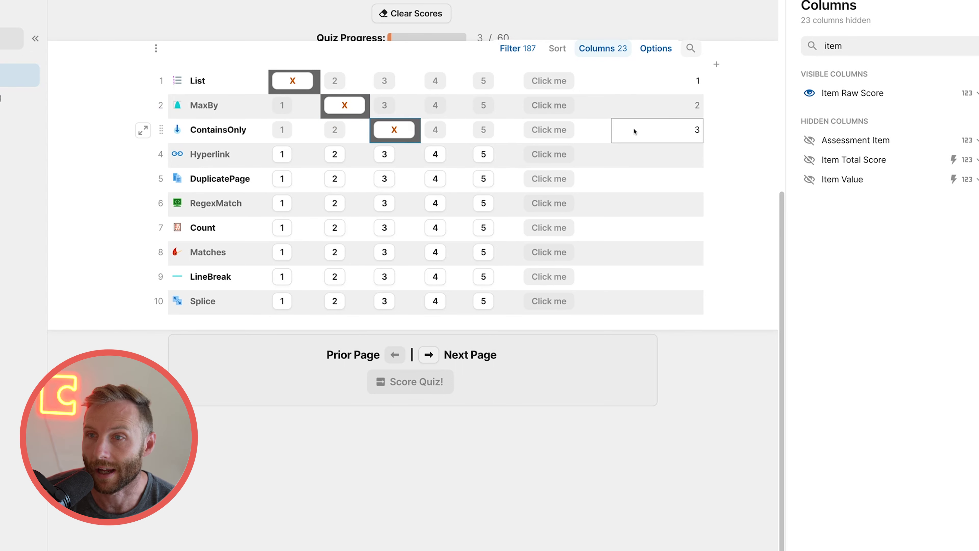
click(401, 136)
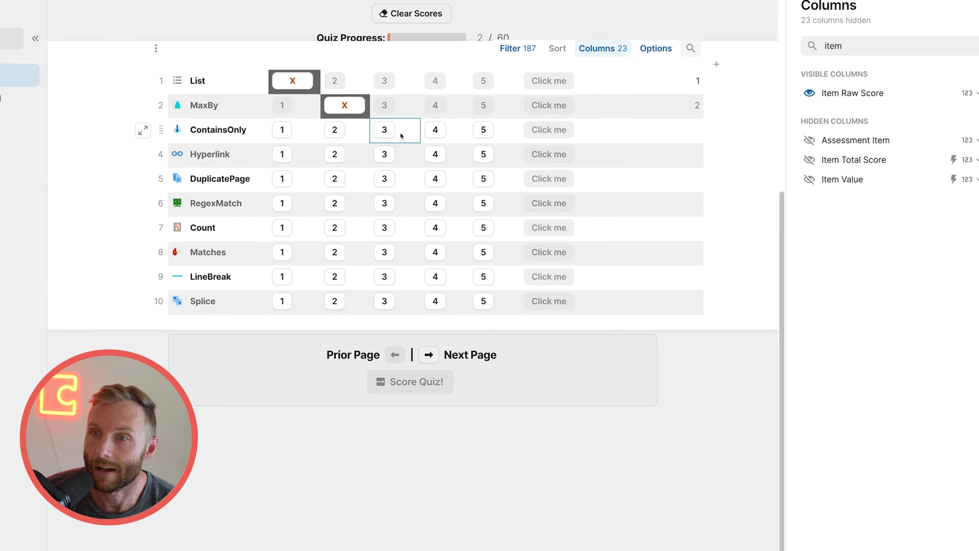
Delete the unused "Click me" button column from the quiz table.
click(551, 65)
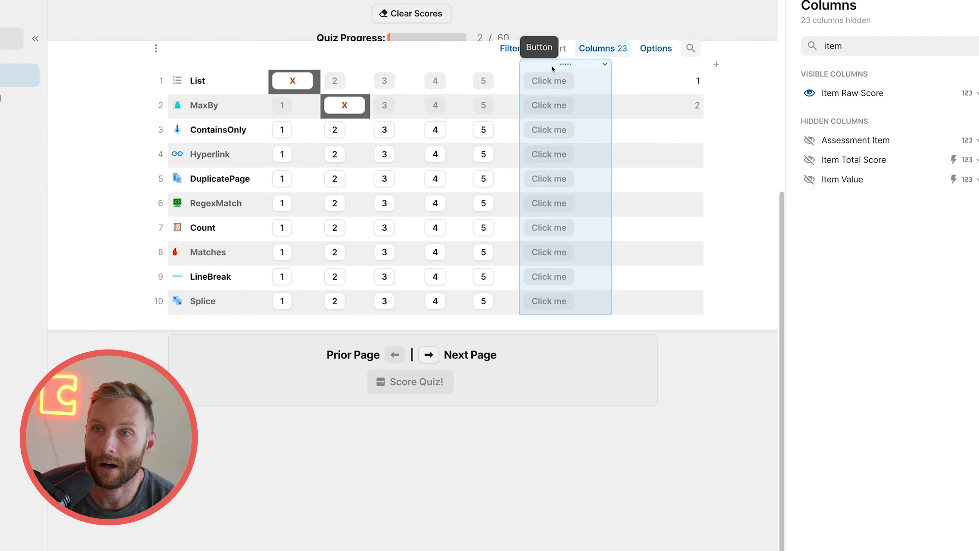
key(Delete)
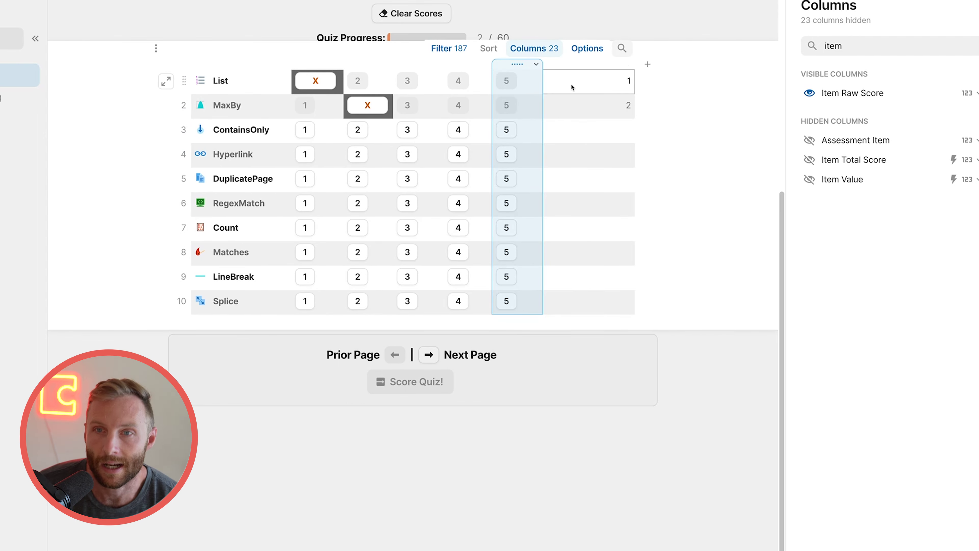
Examine the label formula of the 2 button column, including its condition and the _color and _bold formatting.
click(369, 65)
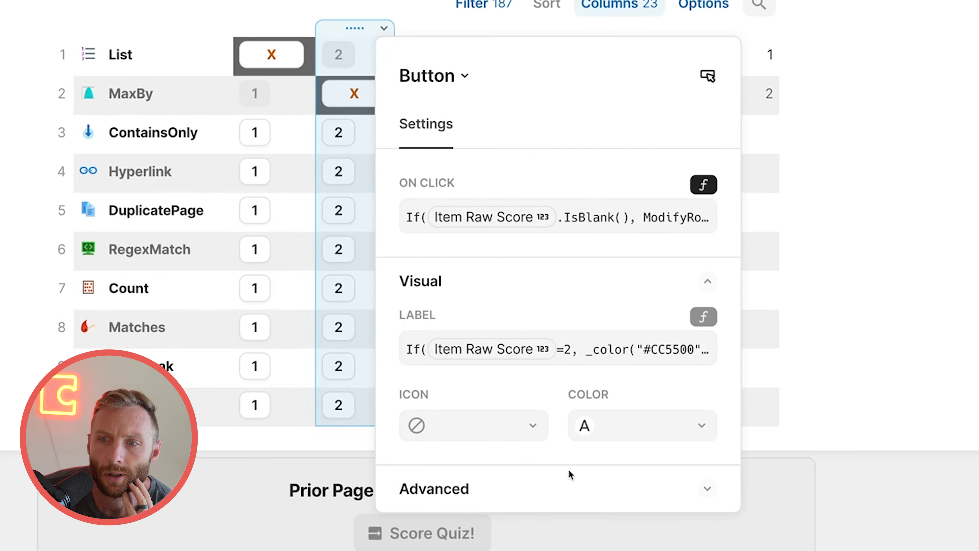
click(570, 343)
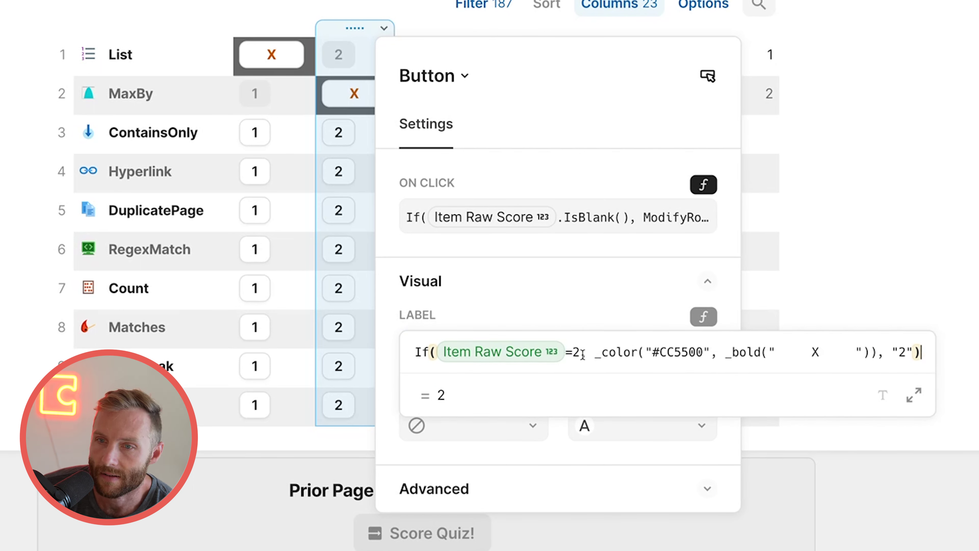
click(431, 351)
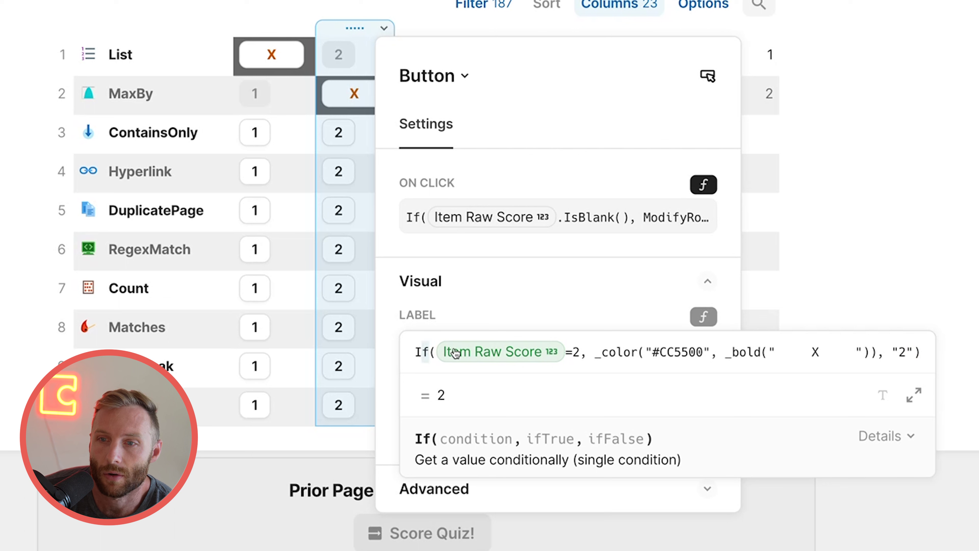
click(596, 352)
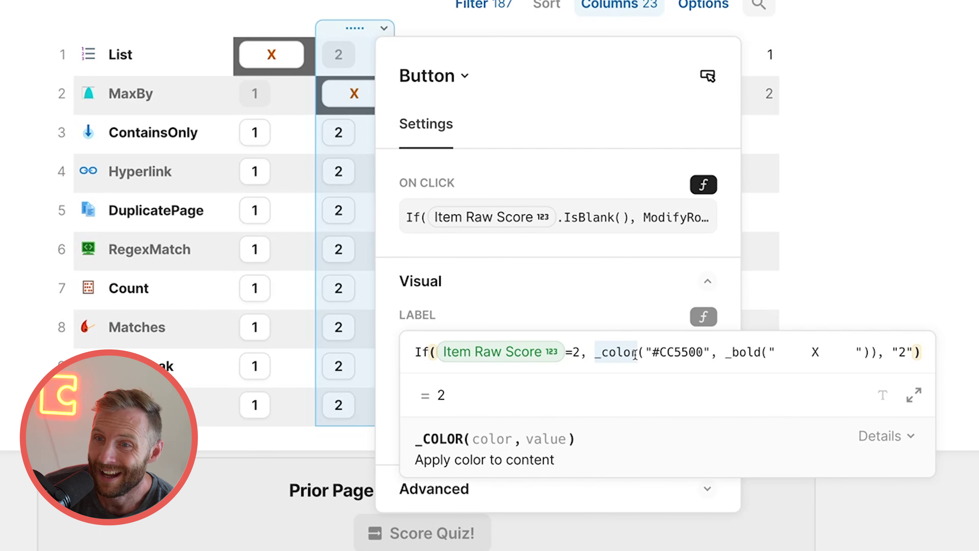
drag(635, 355, 857, 354)
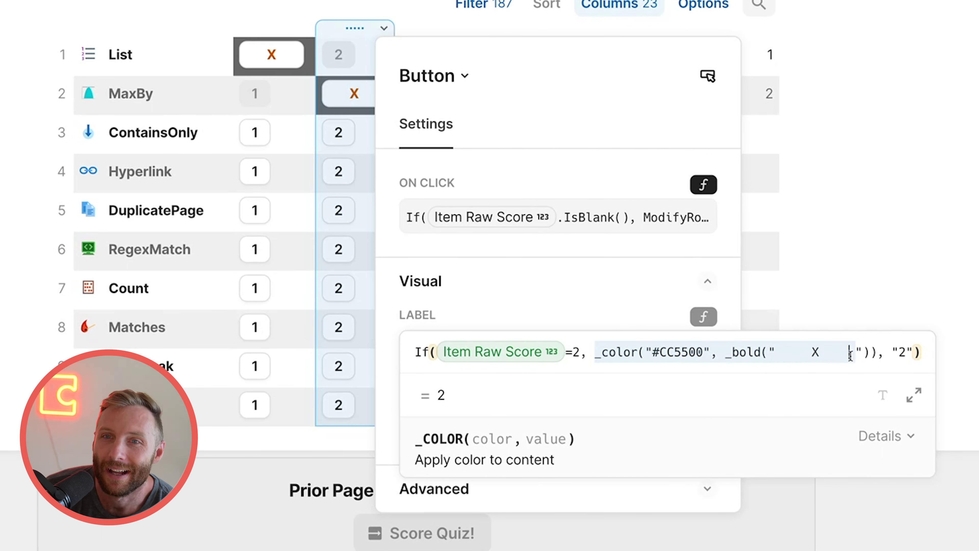
click(312, 136)
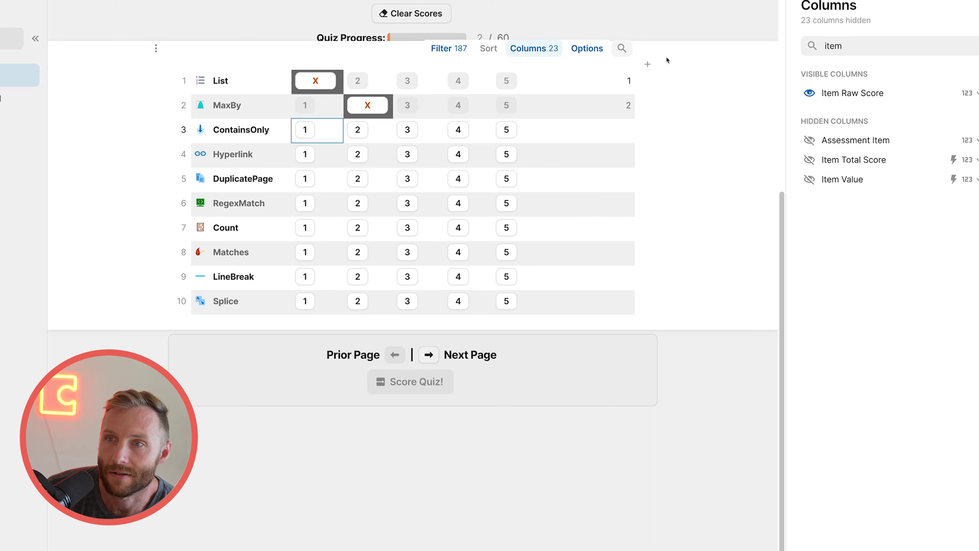
click(627, 64)
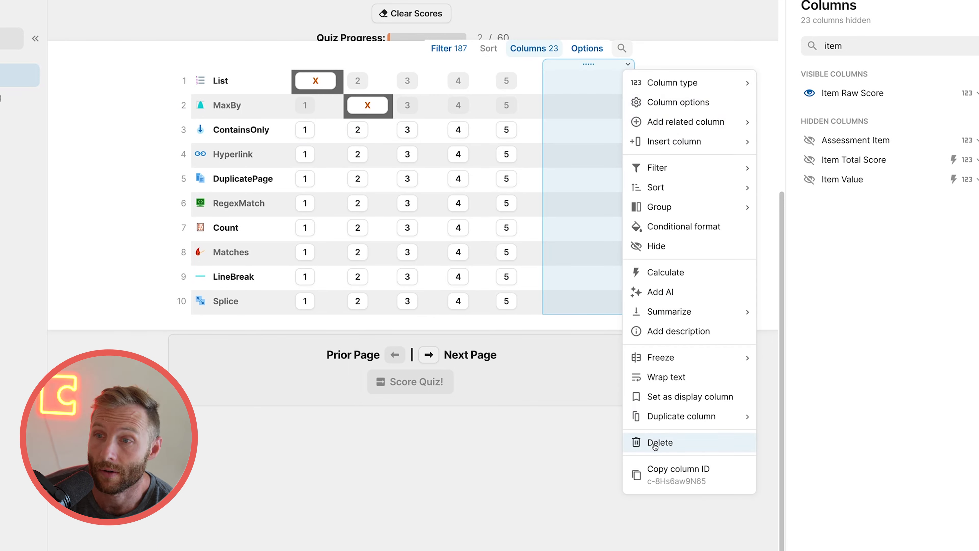
click(568, 161)
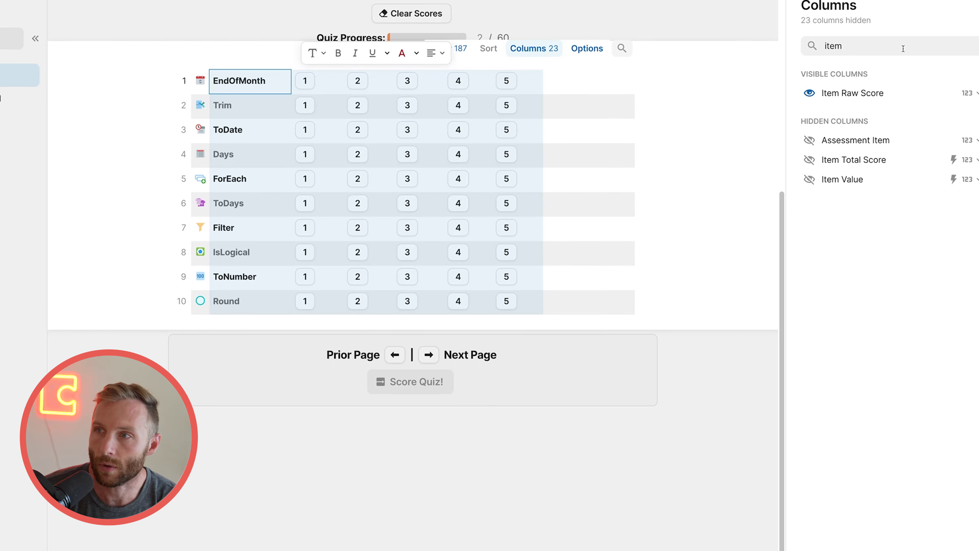
Search the table's columns for "round" and unhide the Round column.
double_click(903, 49)
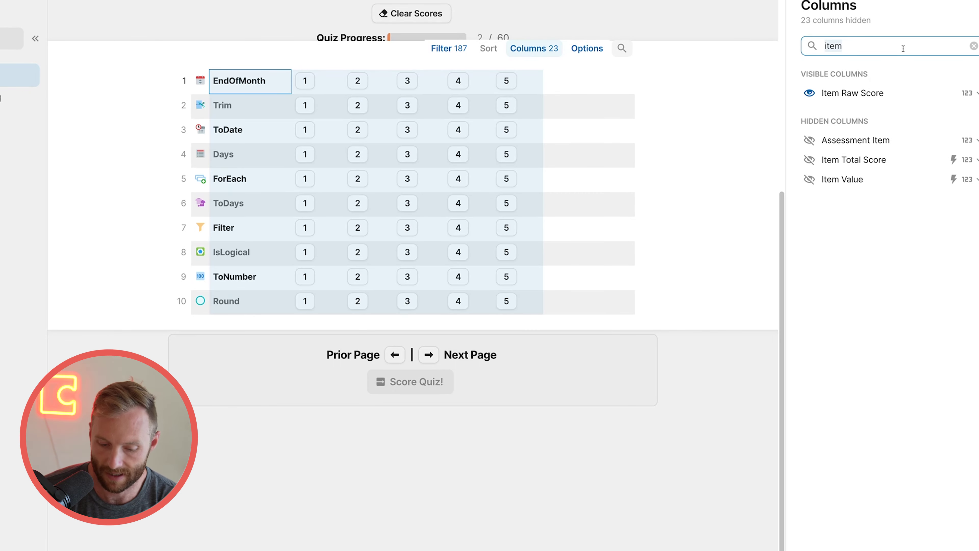
text(round)
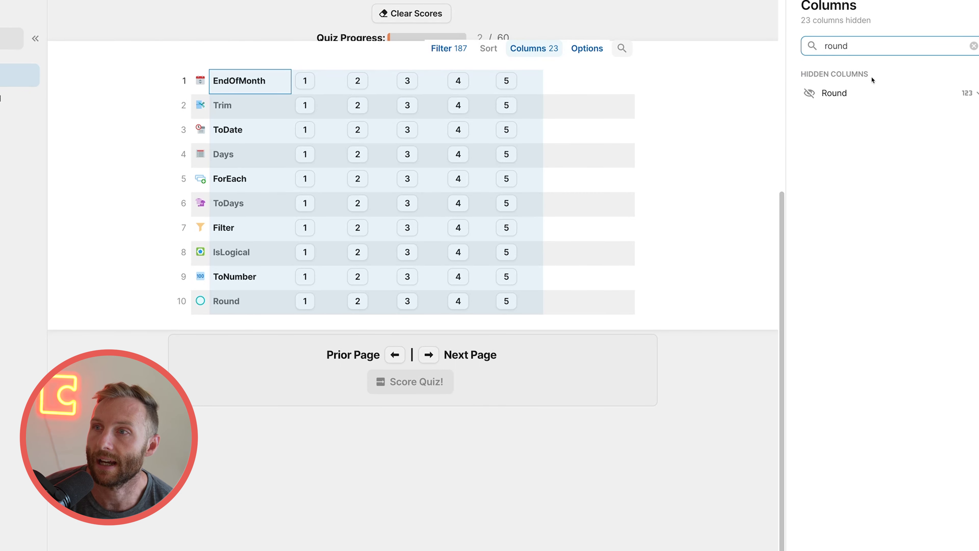
click(815, 95)
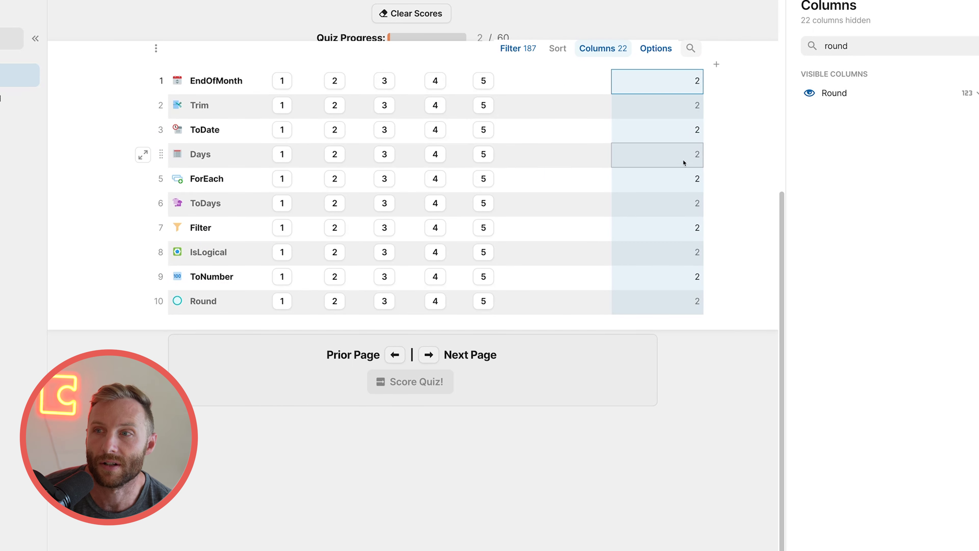
Advance the quiz two pages and inspect the Round column's values for the listed formulas.
click(433, 360)
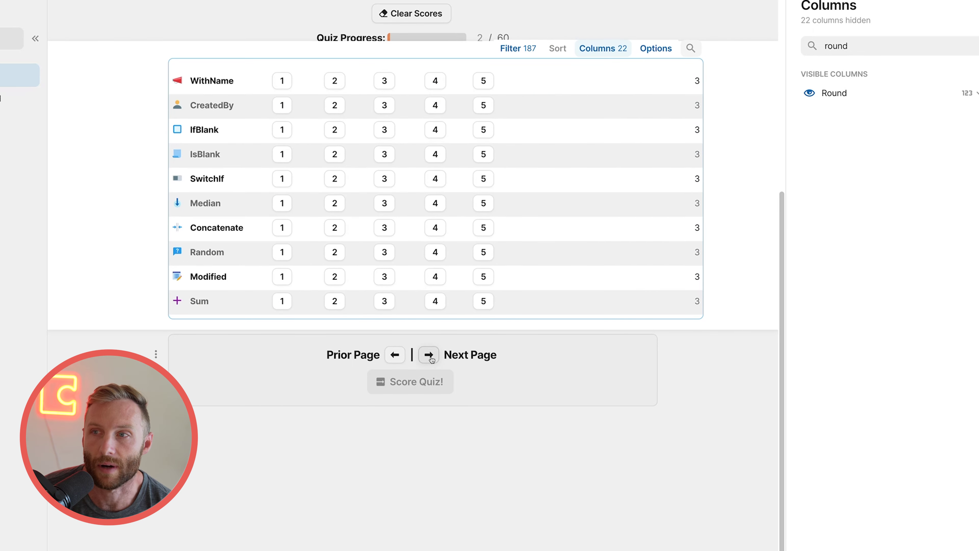
click(431, 359)
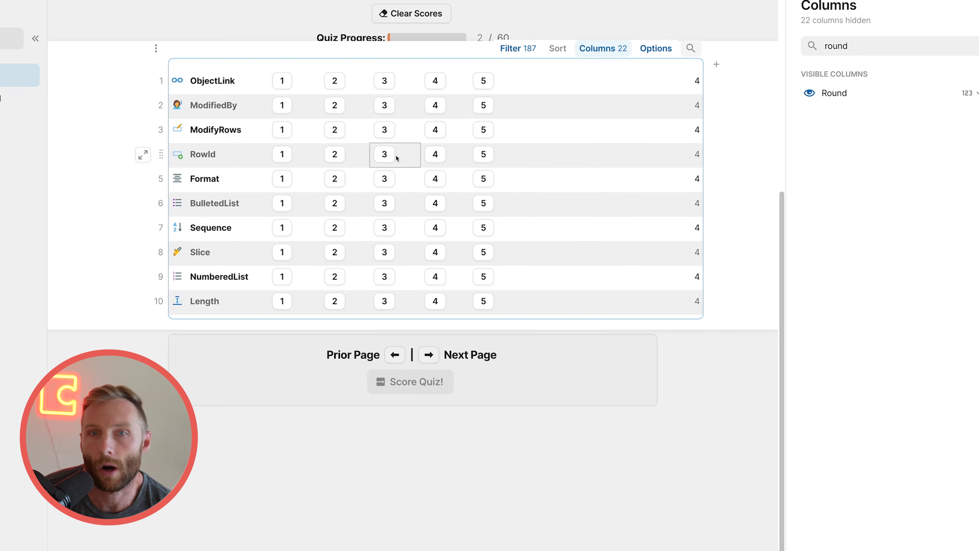
double_click(698, 84)
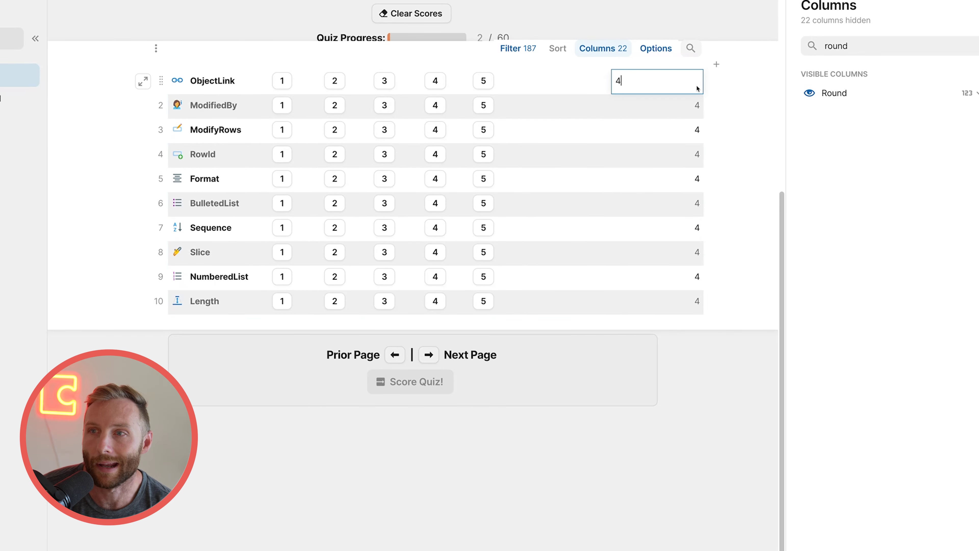
click(660, 109)
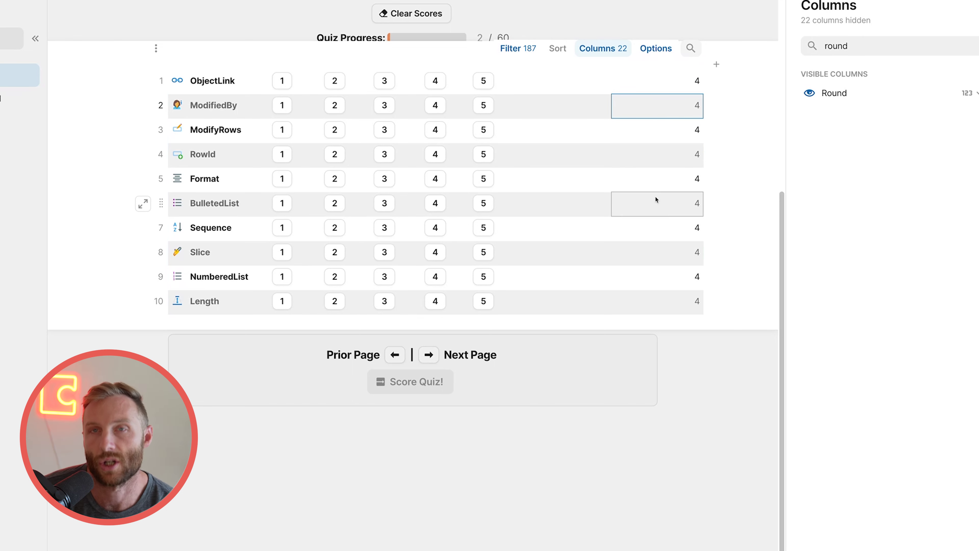
drag(647, 77, 574, 343)
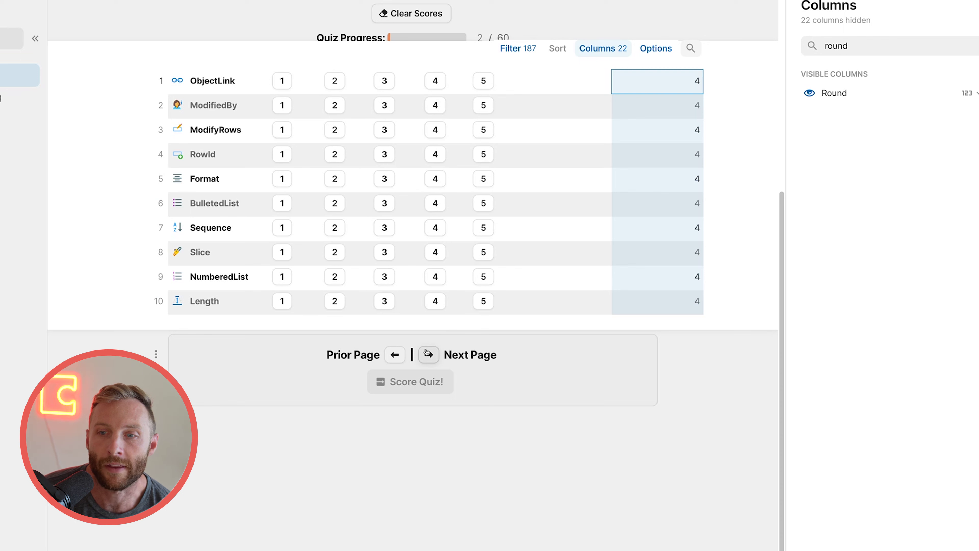
Examine the Next Page button's SetControlValue formula and the table filter that matches Round to slider 4.
click(431, 355)
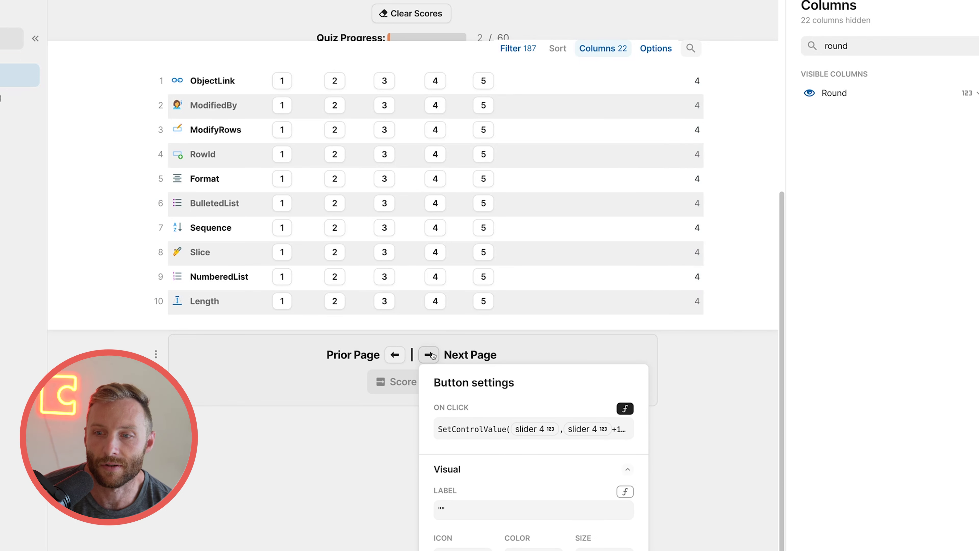
click(473, 422)
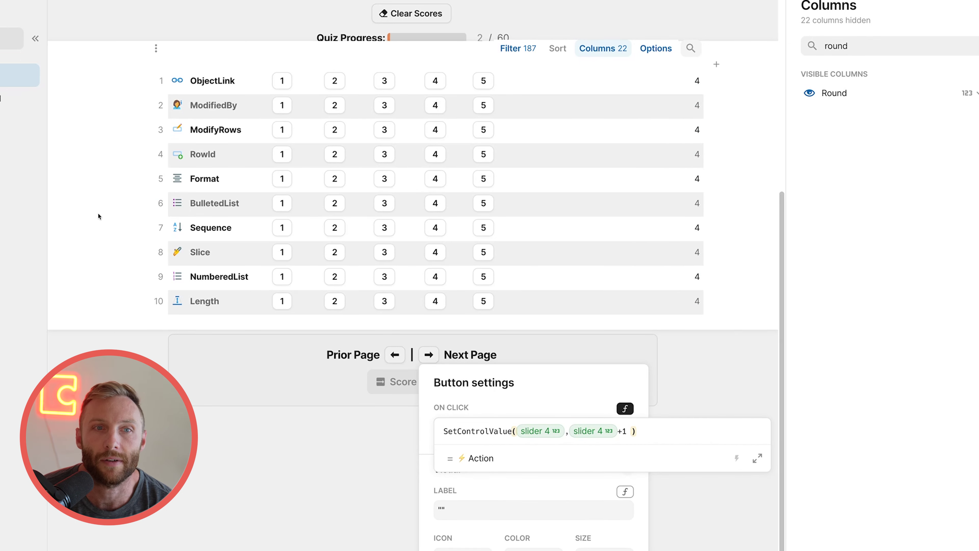
click(19, 99)
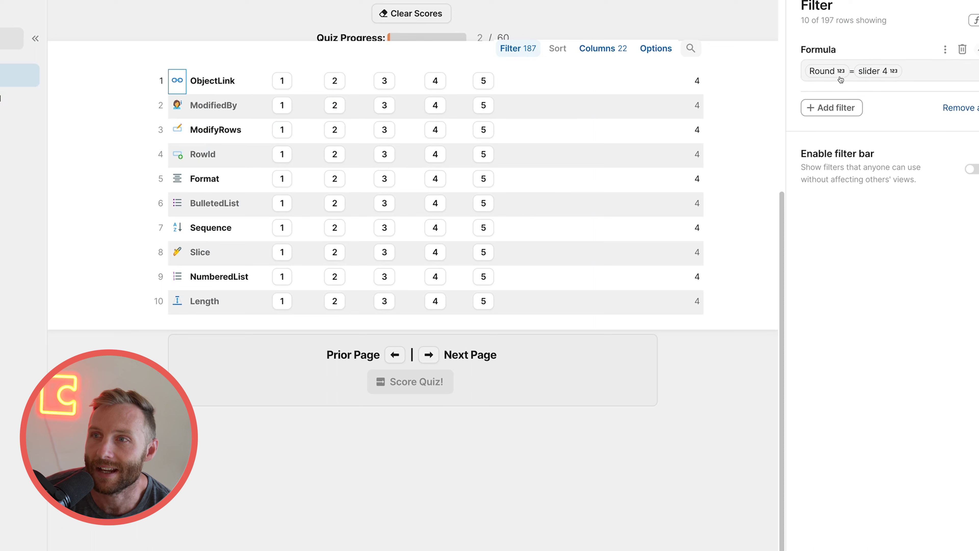
drag(656, 81, 663, 306)
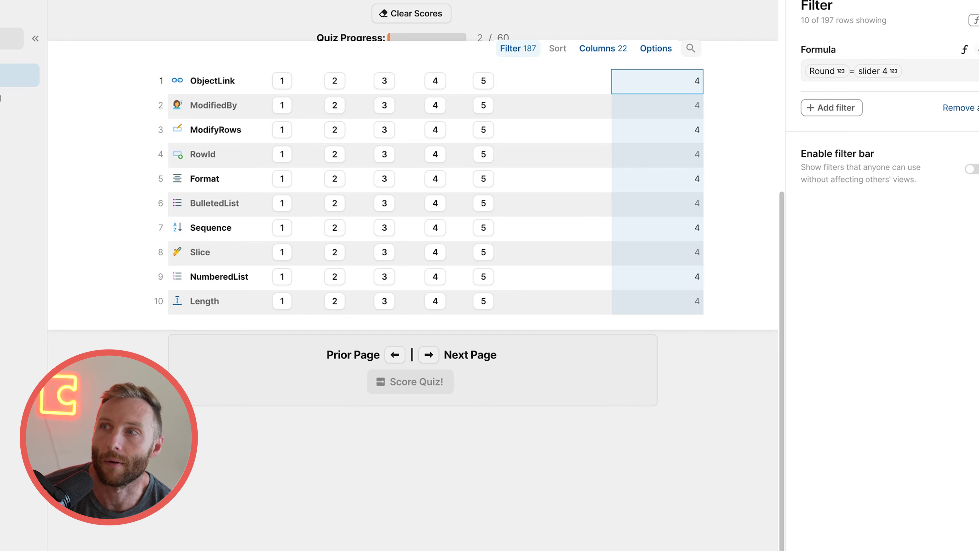
key(Escape)
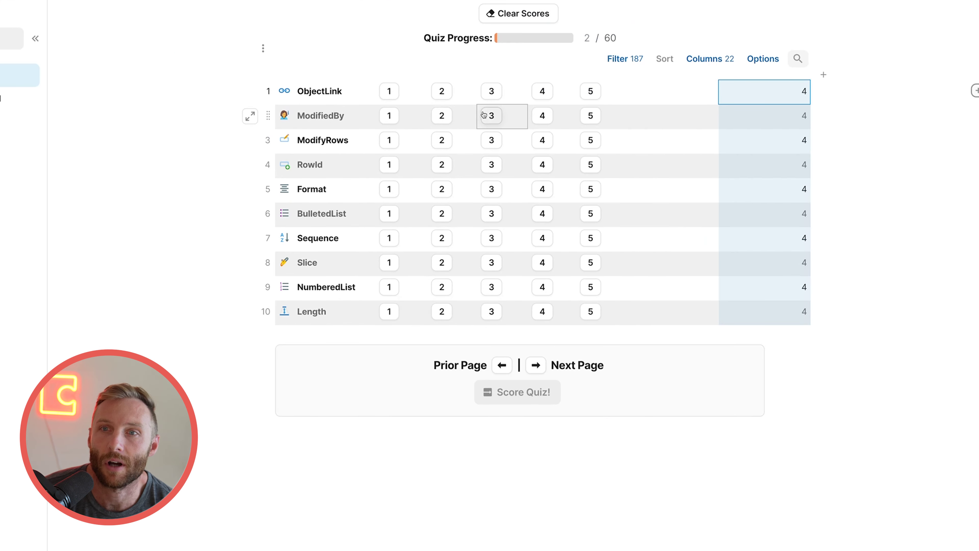
Rate ObjectLink as 1, ModifiedBy as 2 and ModifyRows as 1.
click(403, 95)
click(440, 116)
click(390, 141)
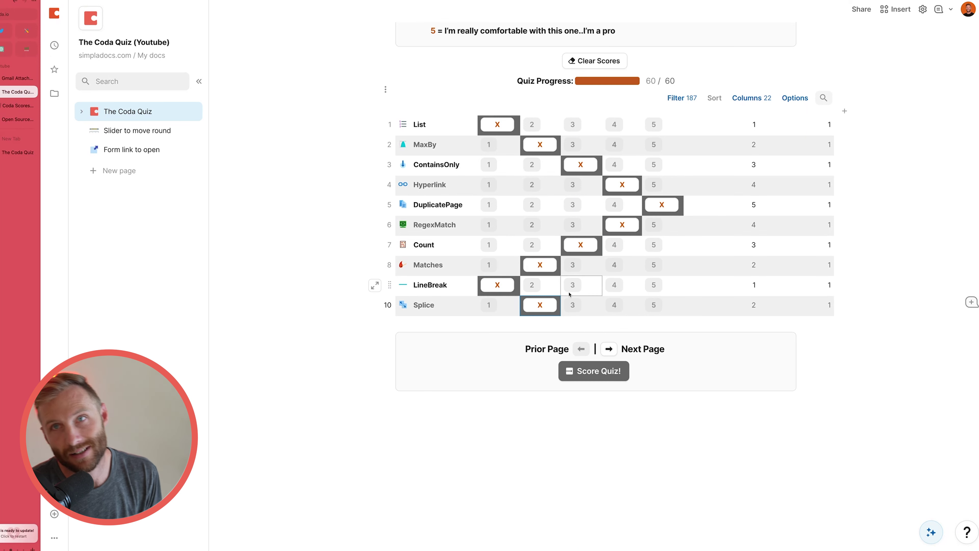
Hide the Round column in the quiz table.
click(736, 111)
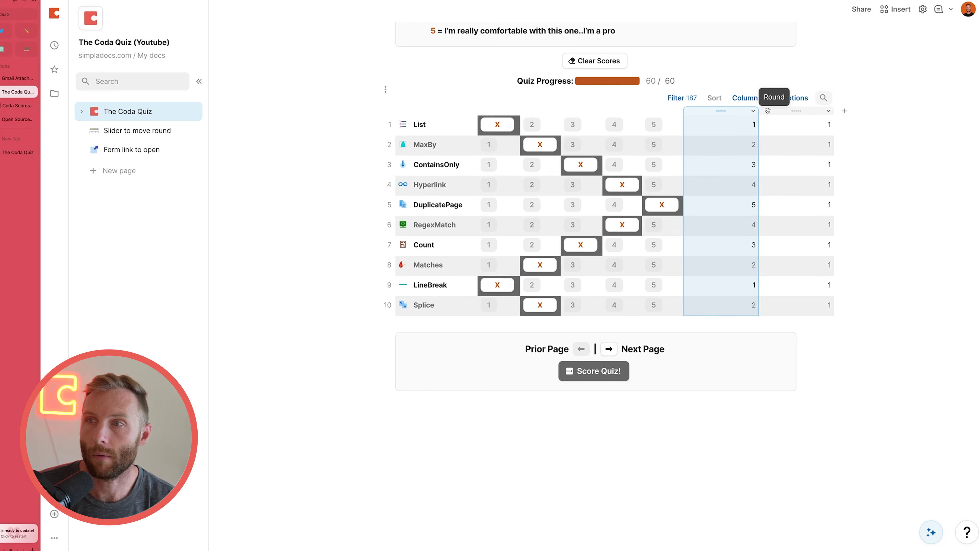
right_click(768, 111)
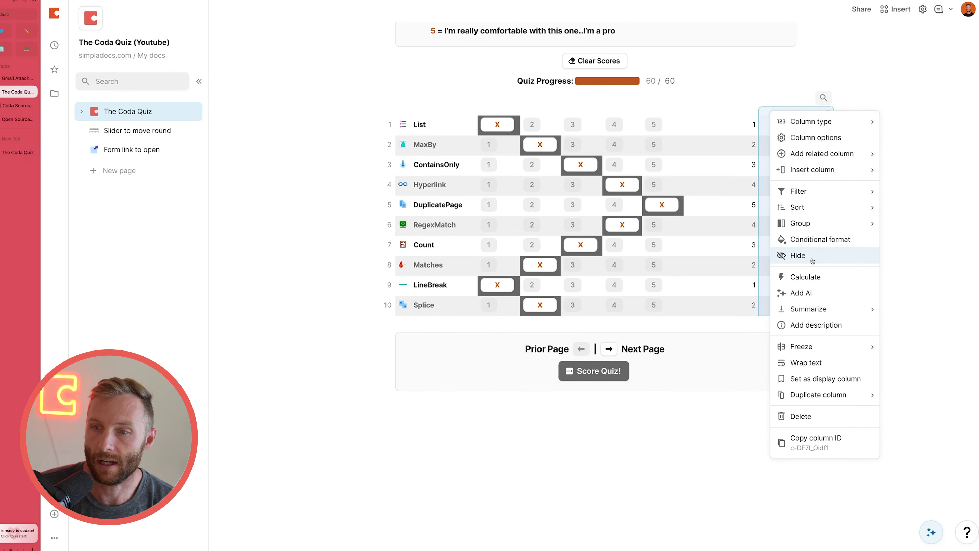
click(812, 260)
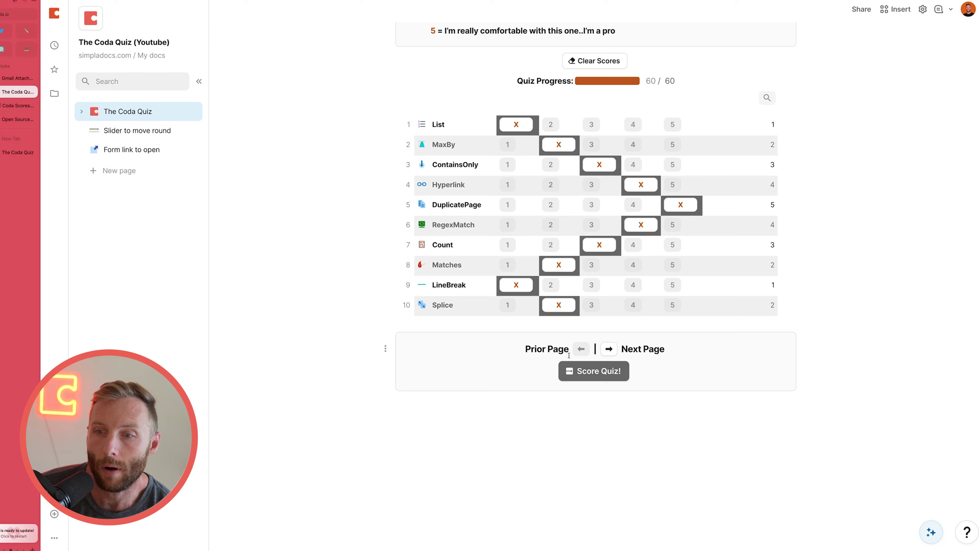
Examine the Score Quiz! button's on-click formula, including OpenWindow, Format and the form URL.
click(587, 371)
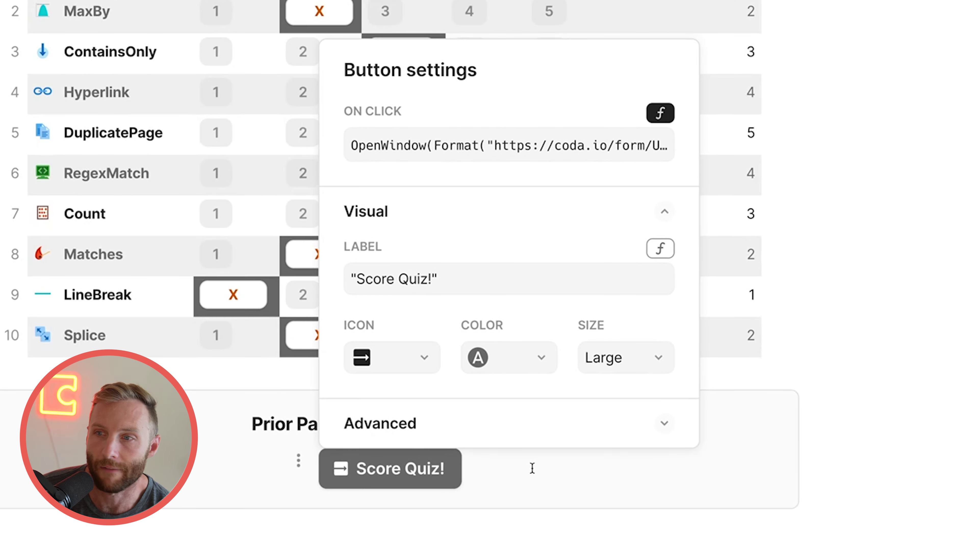
click(506, 146)
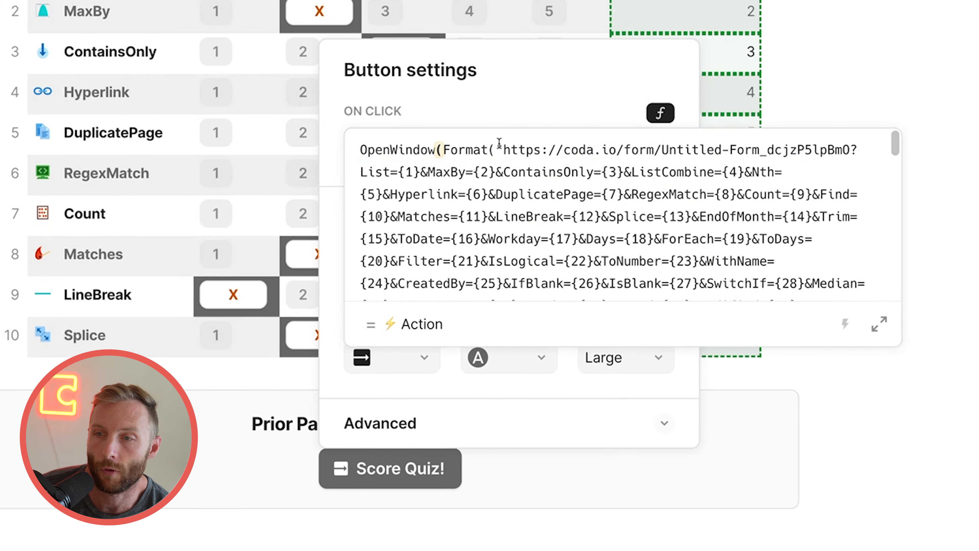
drag(367, 148, 761, 152)
click(759, 151)
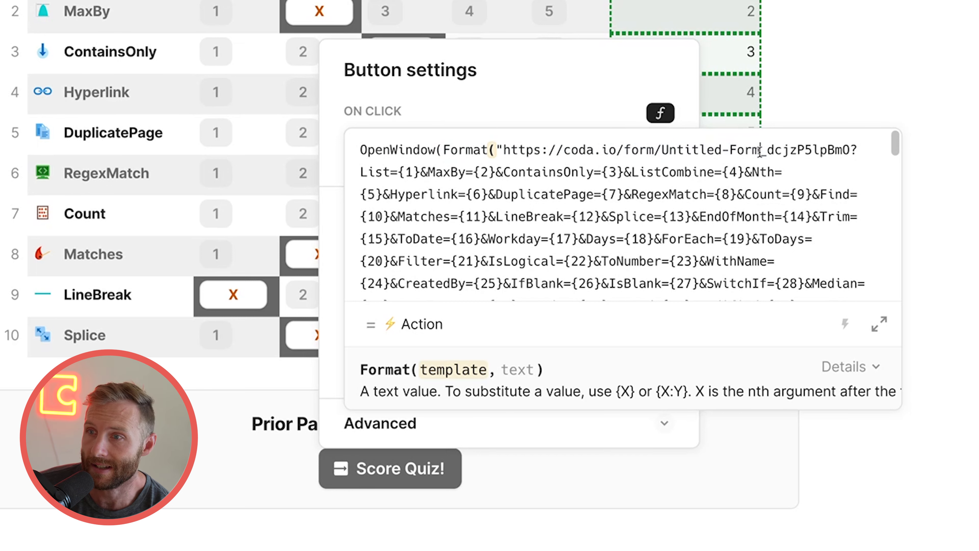
click(550, 152)
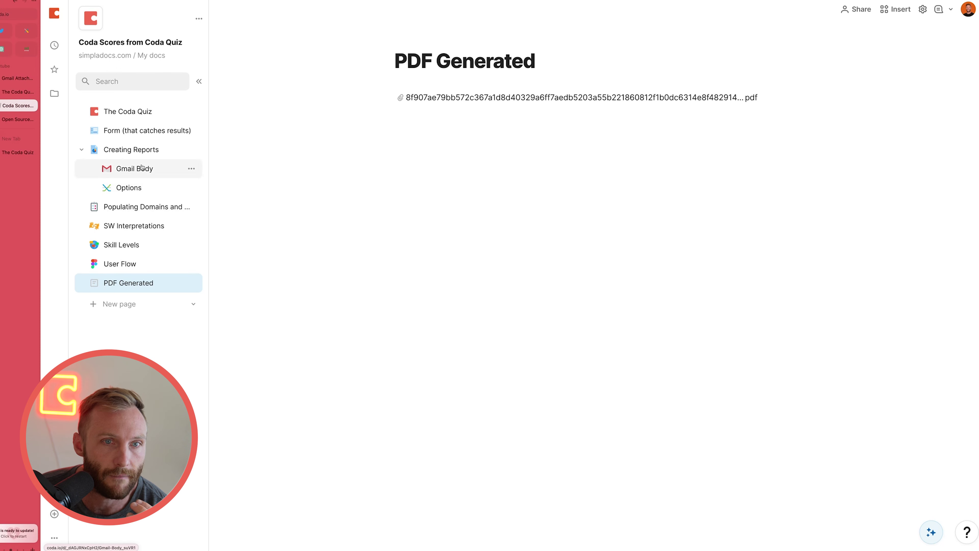
Inspect the Name and Email fields on the "Form (that catches results)" page, and look over the published Coda Quiz page.
click(157, 131)
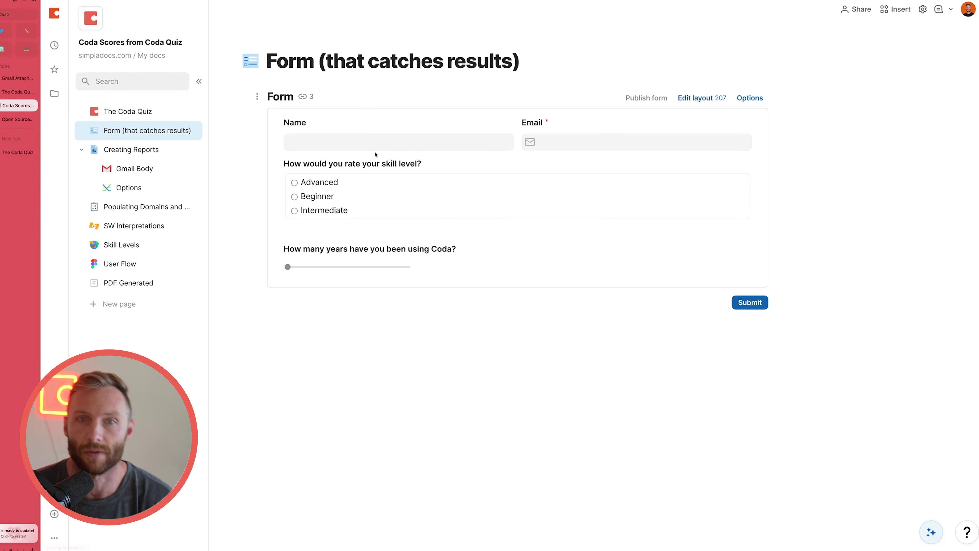
click(377, 137)
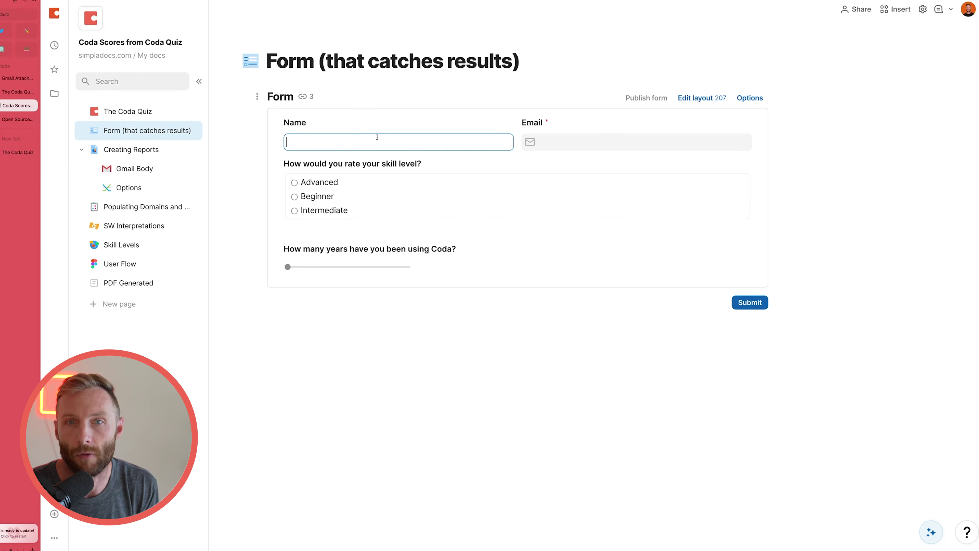
click(545, 142)
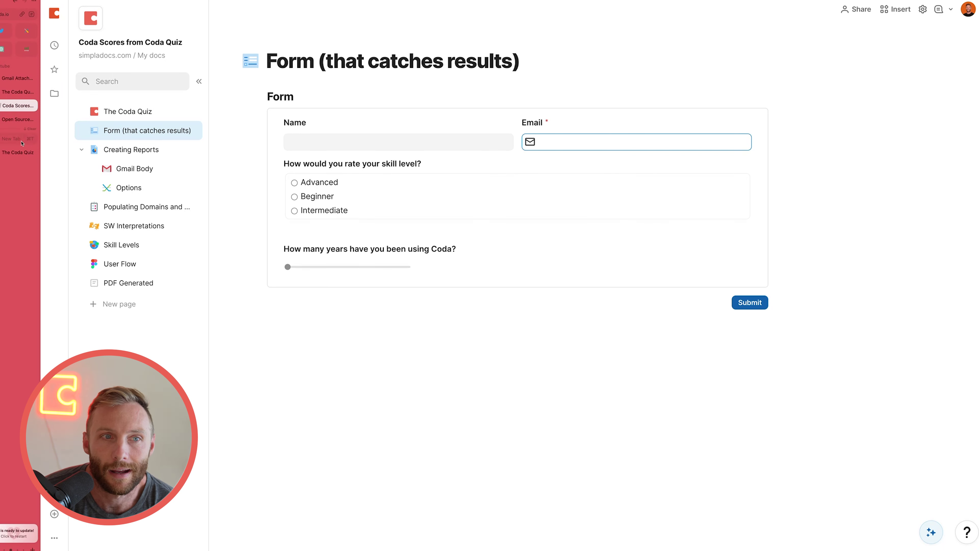
click(19, 149)
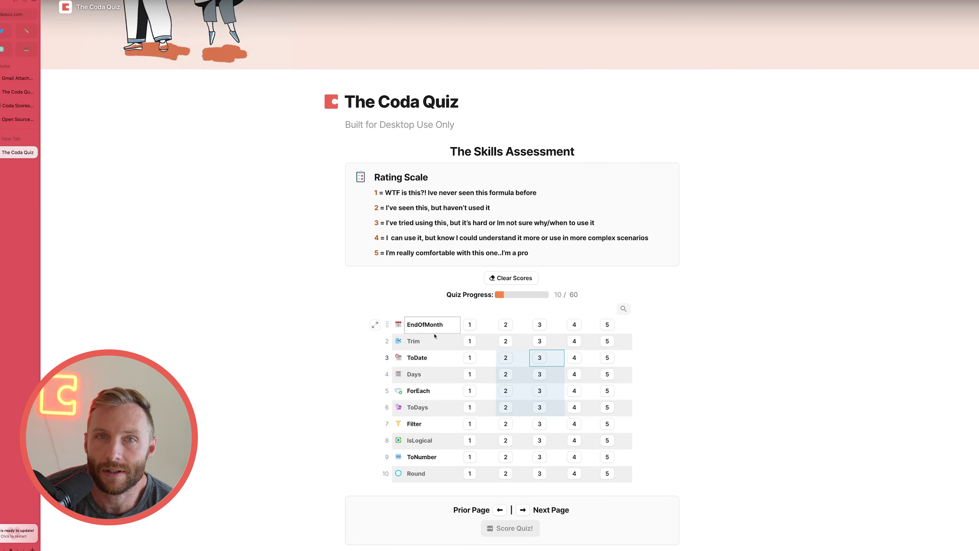
scroll(374, 326, down, 3)
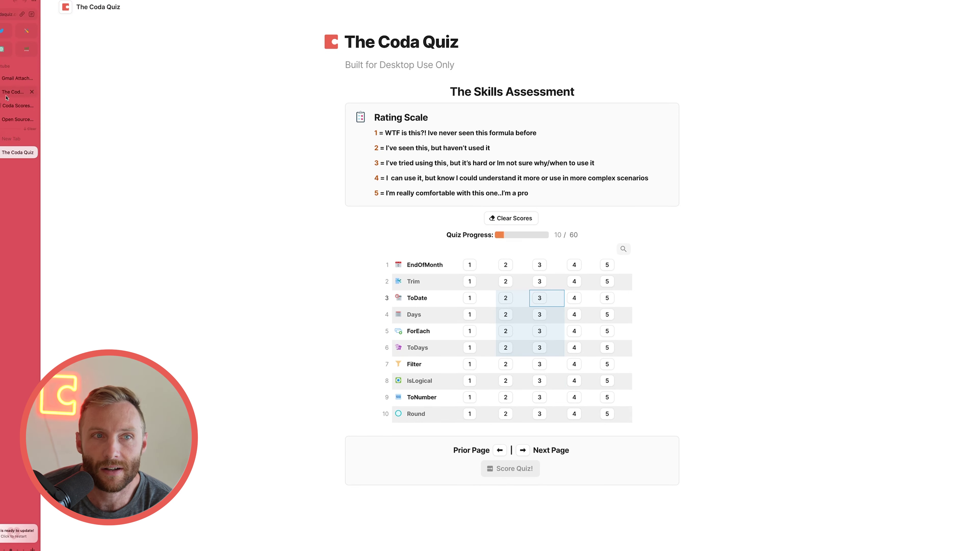
Return to the quiz doc and examine the URL parameters in the Score Quiz! formula, such as List={1} and &MaxBy={2}.
click(6, 93)
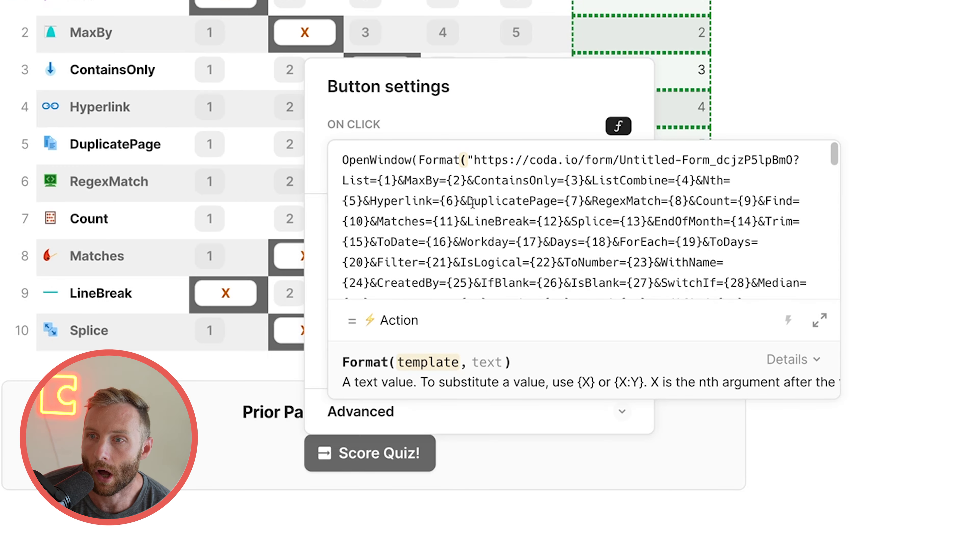
drag(646, 235, 687, 234)
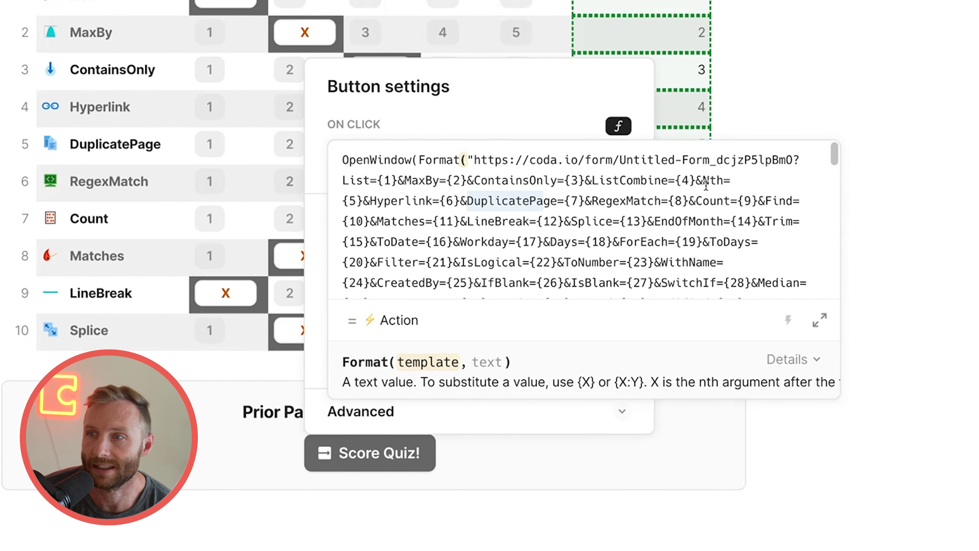
drag(791, 163, 478, 165)
double_click(369, 185)
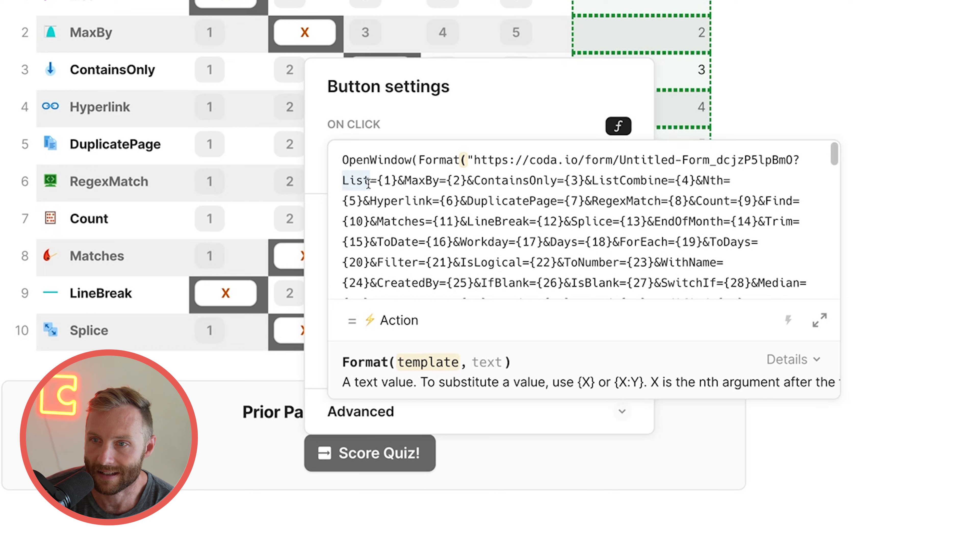
click(391, 183)
drag(399, 184, 446, 184)
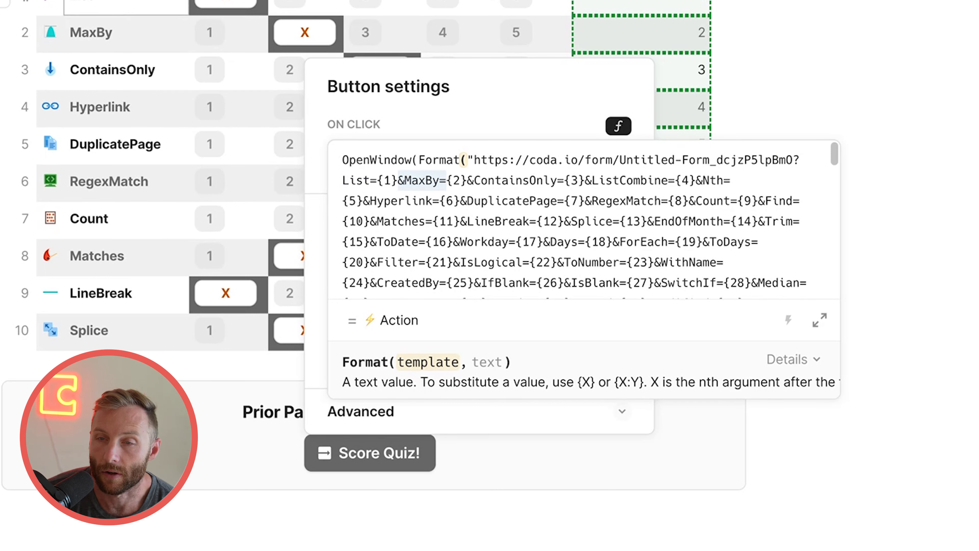
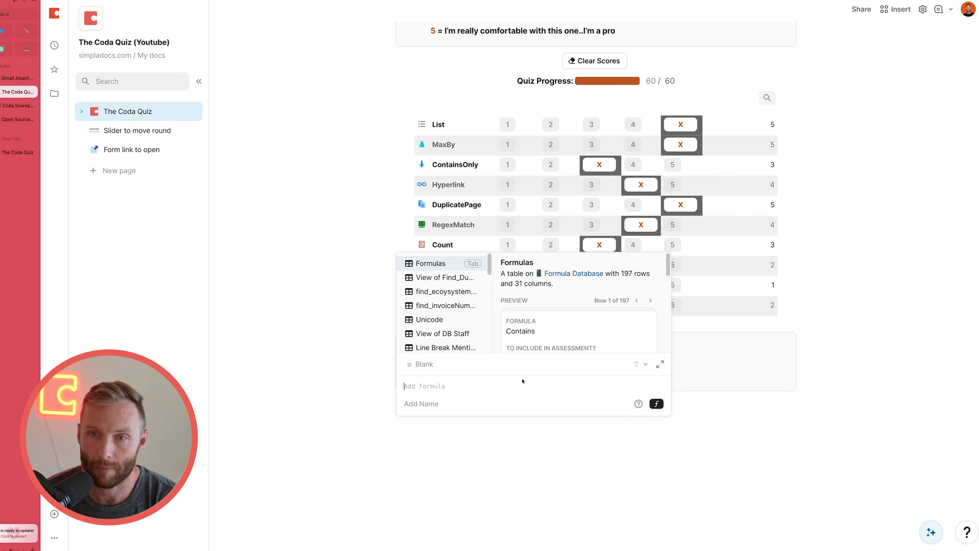
click(559, 468)
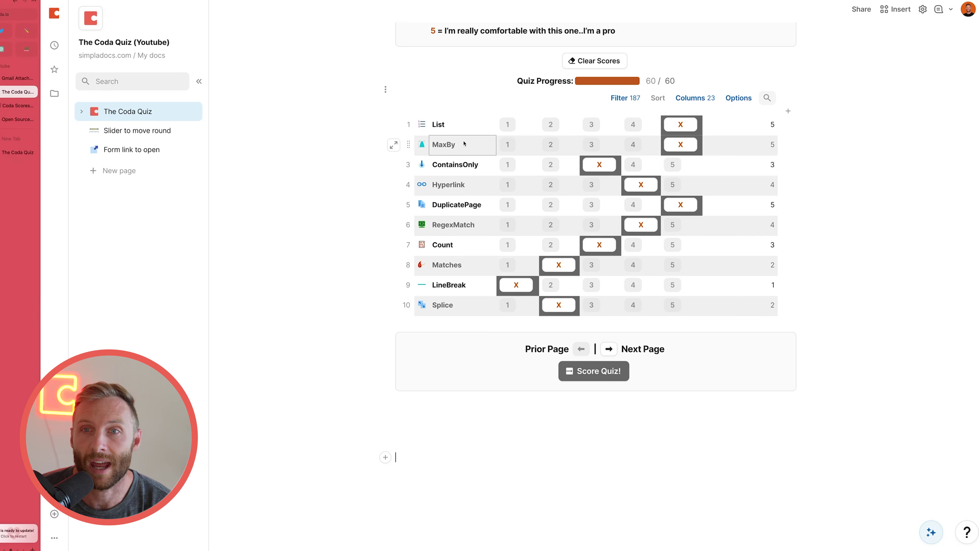
Highlight the formula names in the quiz table and open the Coda Gallery (coda.io/gallery) in a new tab.
drag(464, 126, 462, 304)
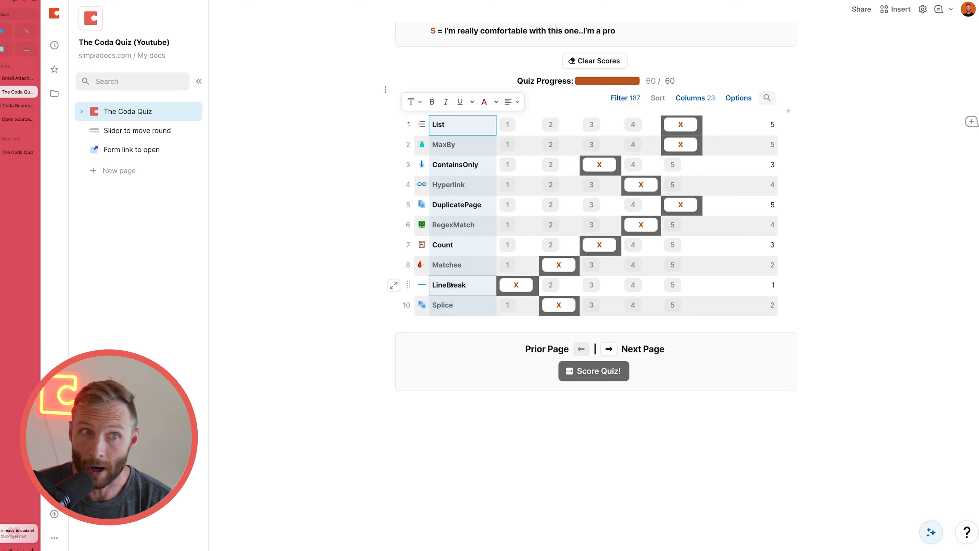
click(12, 139)
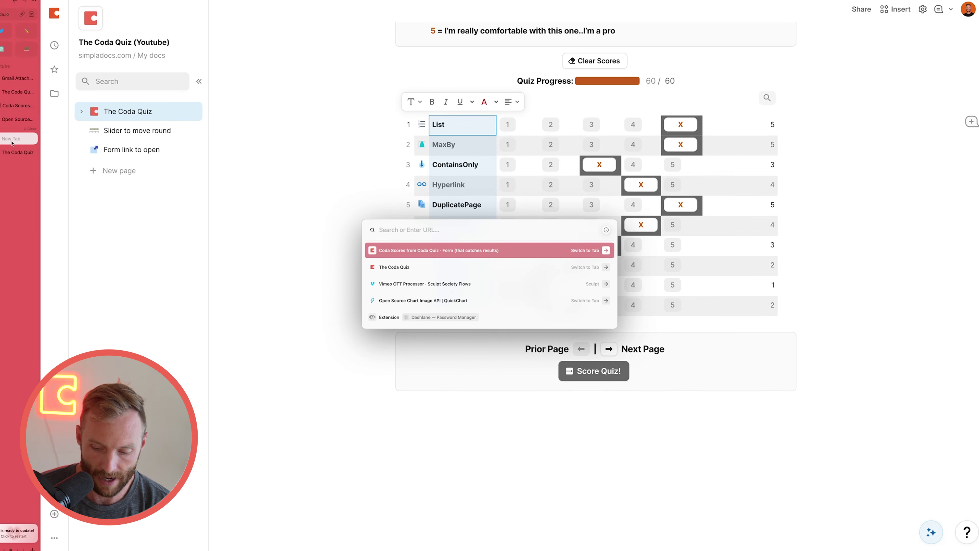
text(codca.)
key(BackSpace)
key(BackSpace)
key(BackSpace)
text(.)
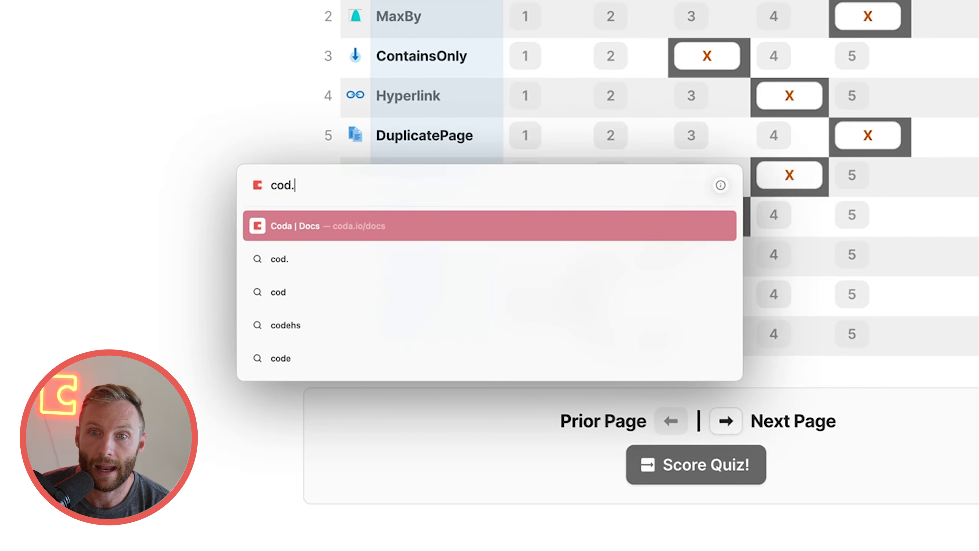
key(BackSpace)
text(a.io/gb)
key(BackSpace)
text(allery)
key(BackSpace)
key(Return)
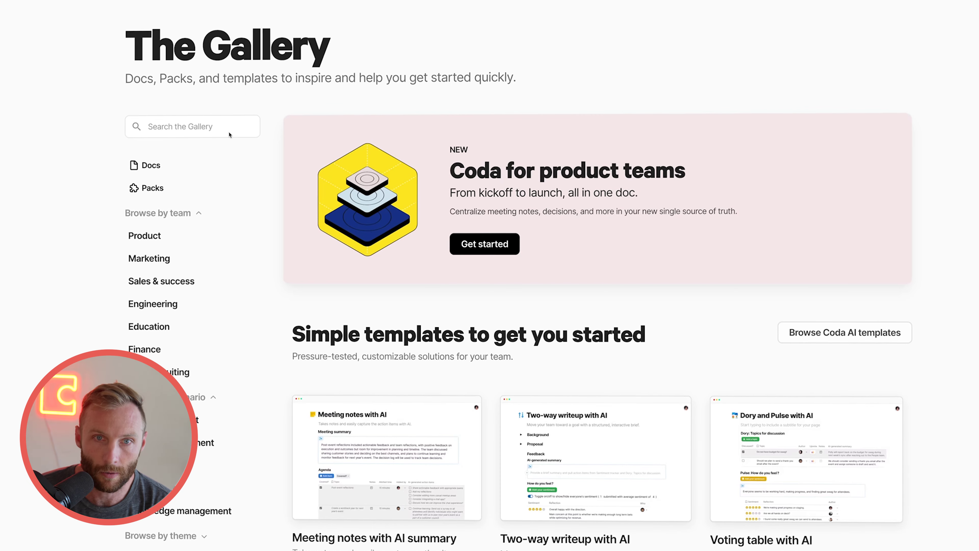
Search the Gallery for "coda webhook", open the Coda Webhook pack and expand its PublishedWebhook formula.
click(223, 126)
text(coda webhook)
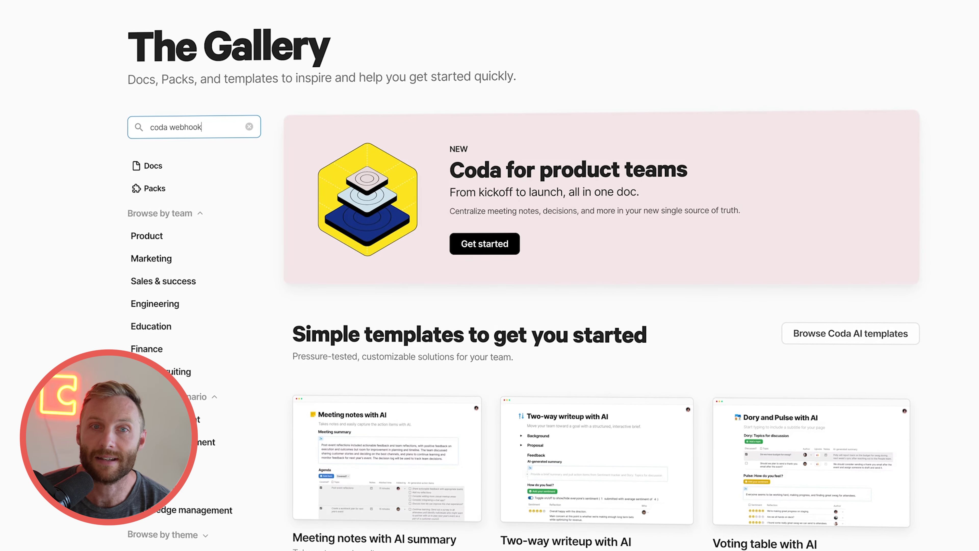
key(Return)
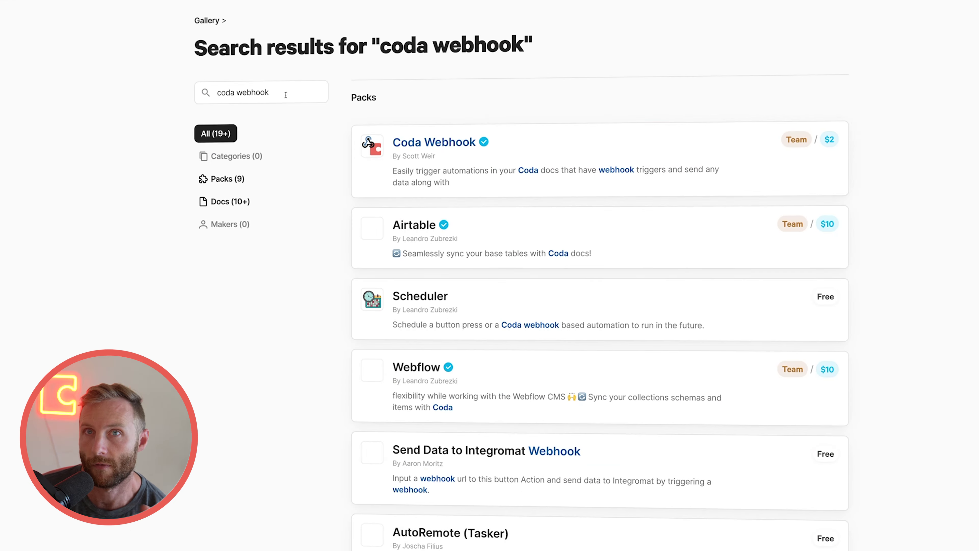
click(474, 186)
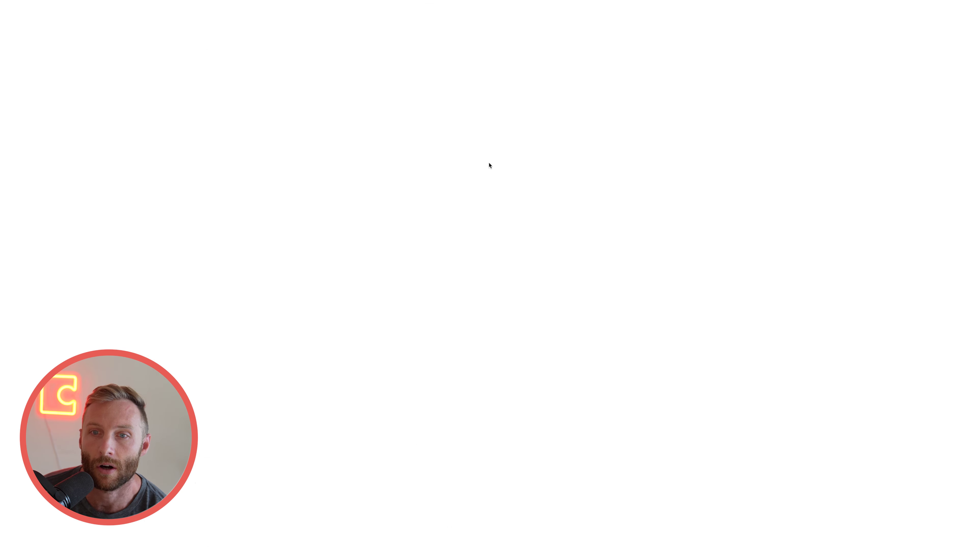
scroll(487, 250, down, 10)
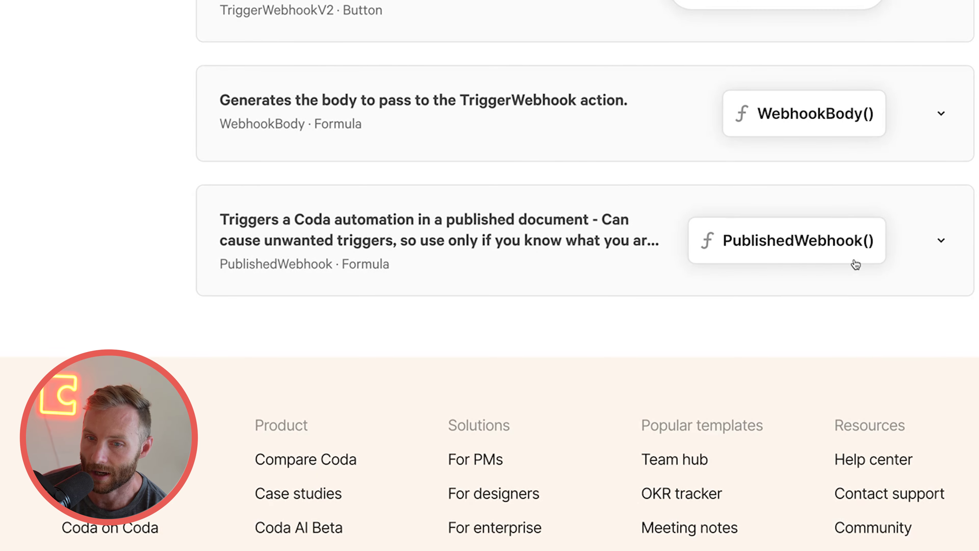
click(935, 248)
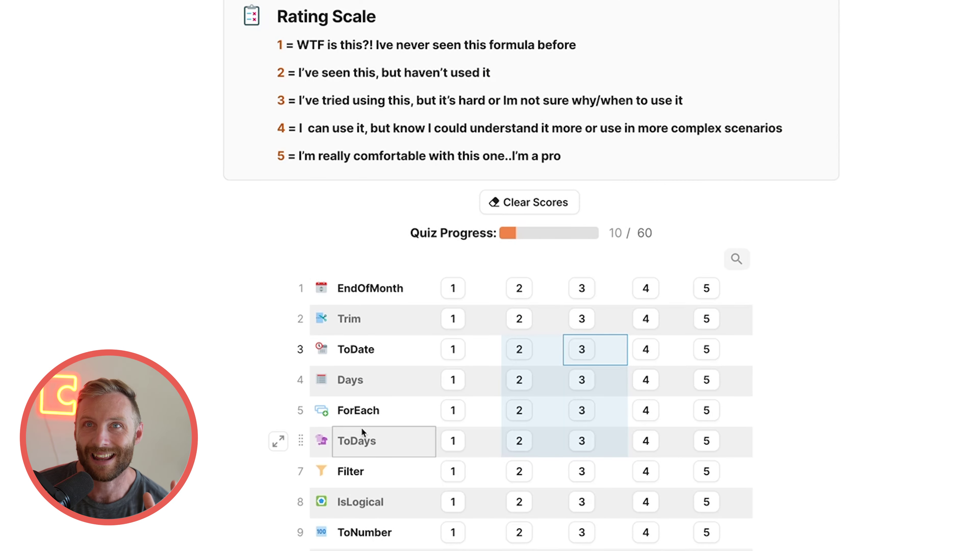
Look over the published quiz's rating scale and its rating buttons for the rows from EndOfMonth to Round.
scroll(477, 440, up, 8)
scroll(477, 440, down, 10)
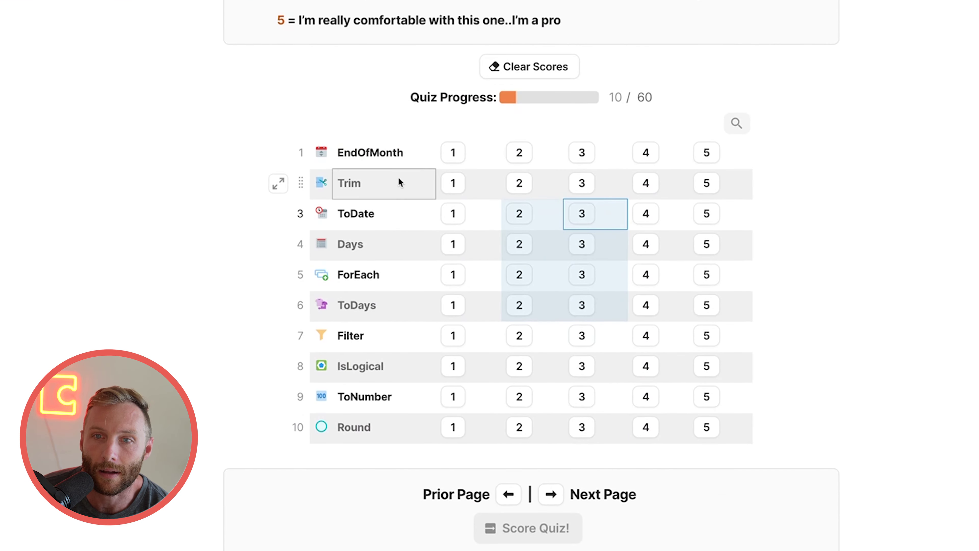
drag(402, 159, 739, 416)
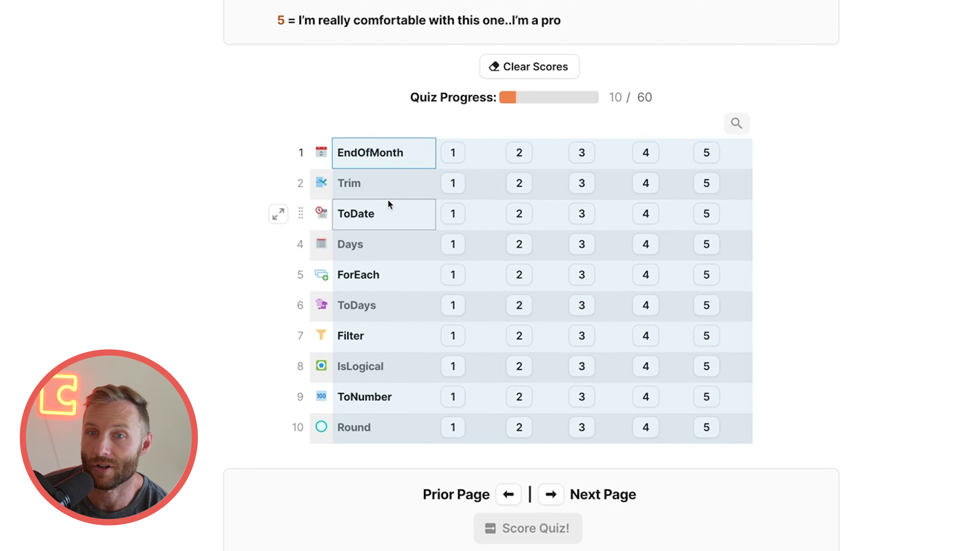
drag(388, 201, 415, 290)
drag(400, 217, 387, 372)
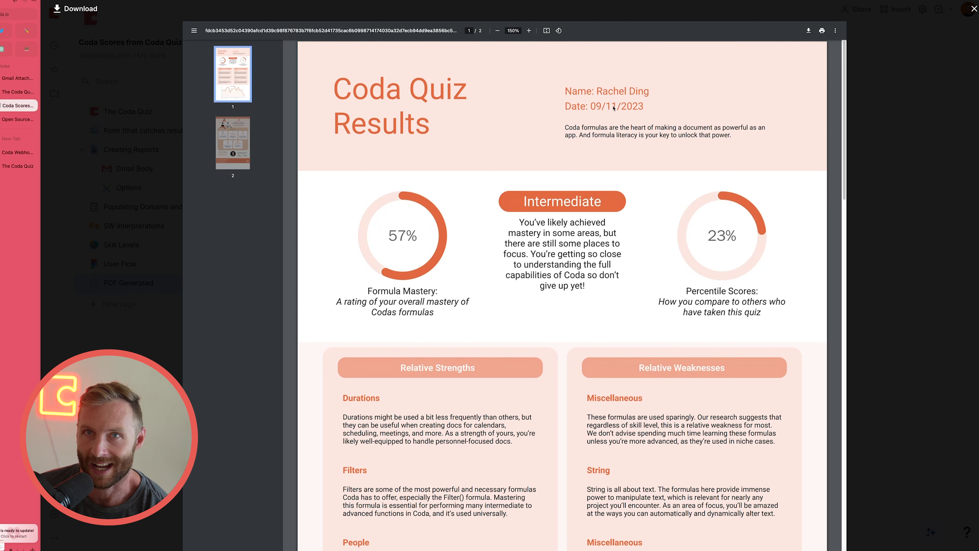
Review the Coda Quiz Results PDF, including the strengths, weaknesses, Formula Breakdown chart and second page, and close the preview.
scroll(511, 246, down, 1)
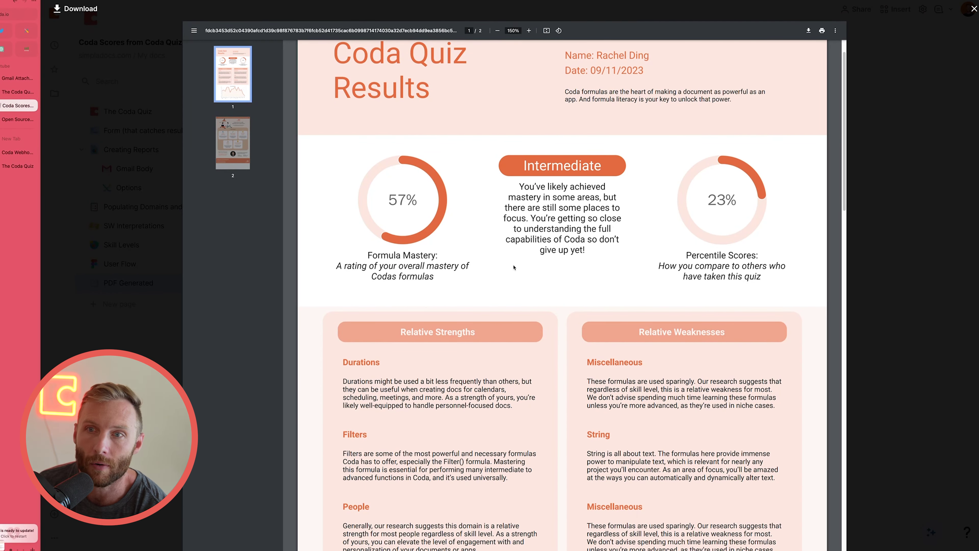
scroll(514, 267, down, 12)
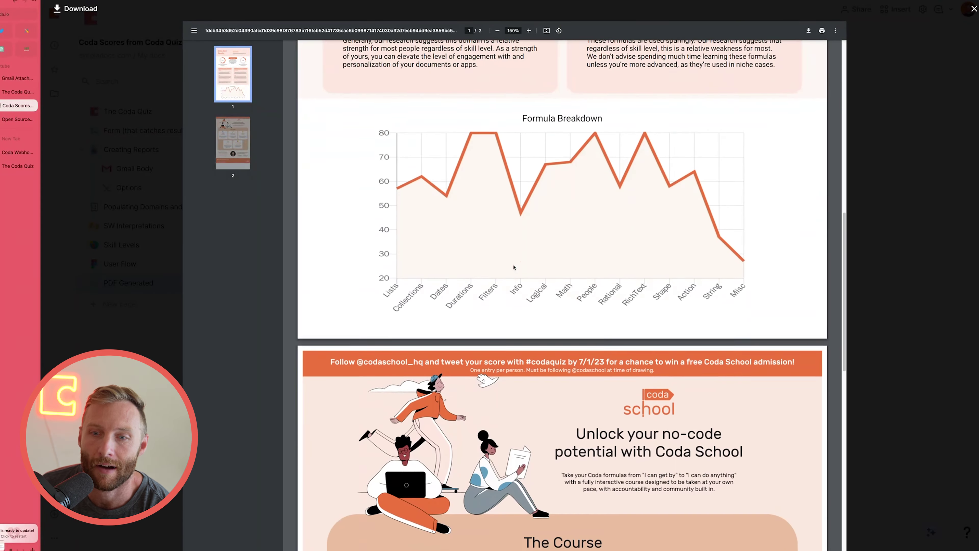
scroll(514, 267, down, 8)
scroll(513, 267, up, 20)
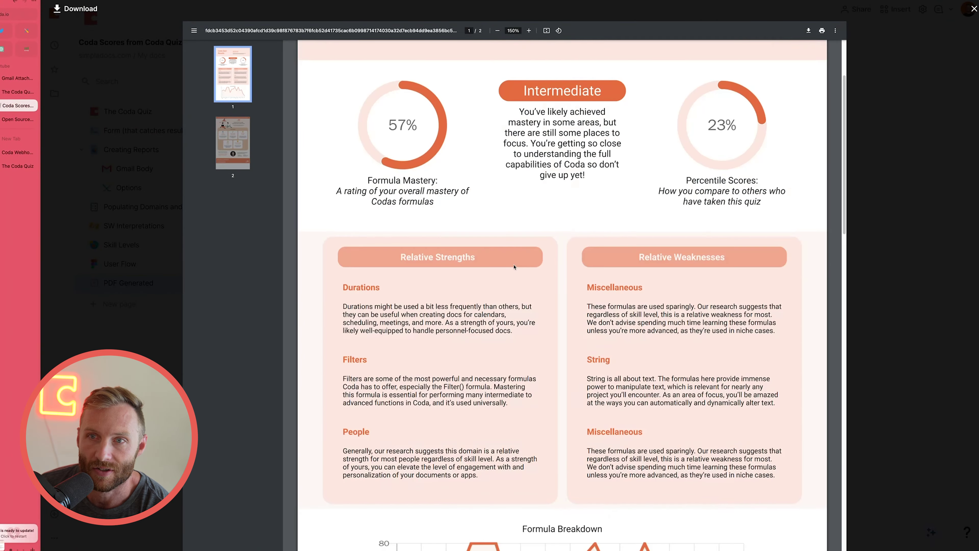
scroll(514, 267, up, 3)
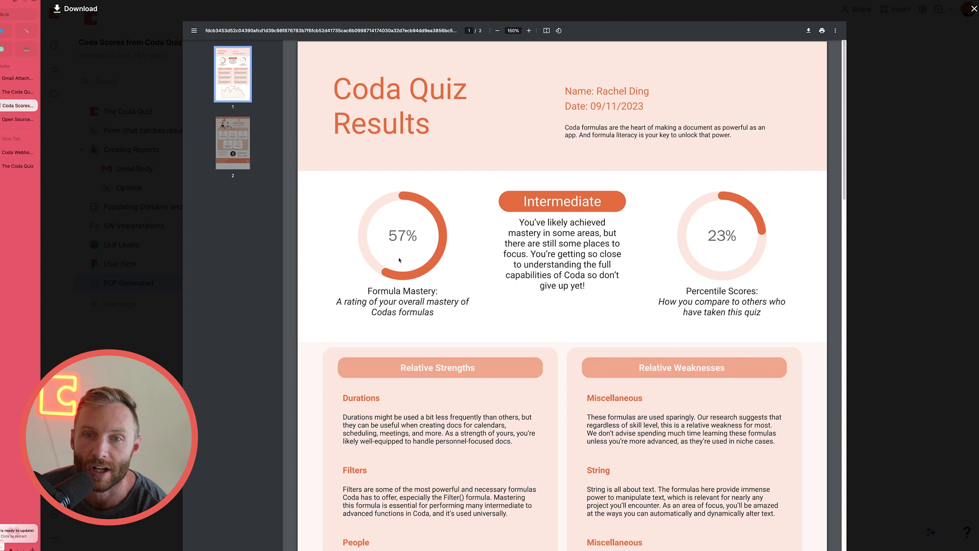
scroll(727, 243, down, 10)
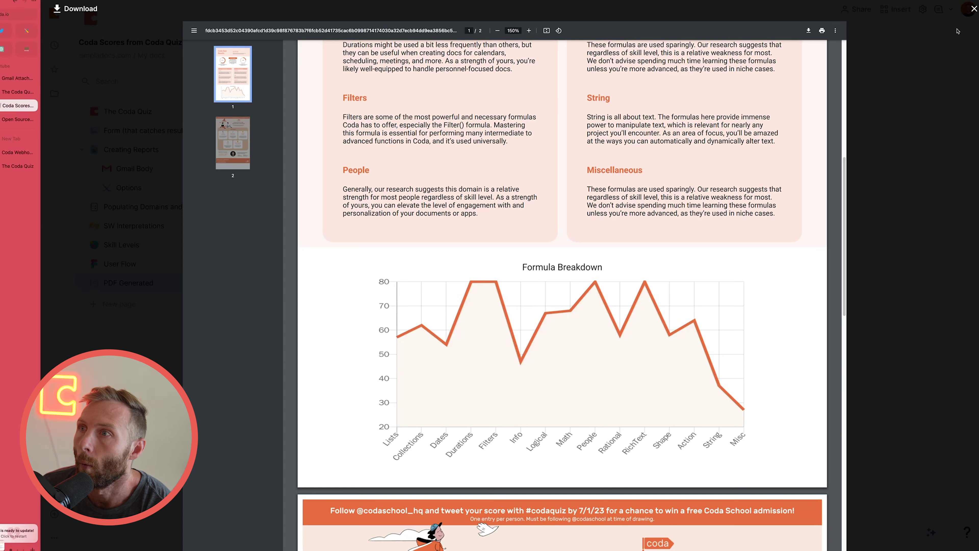
click(974, 8)
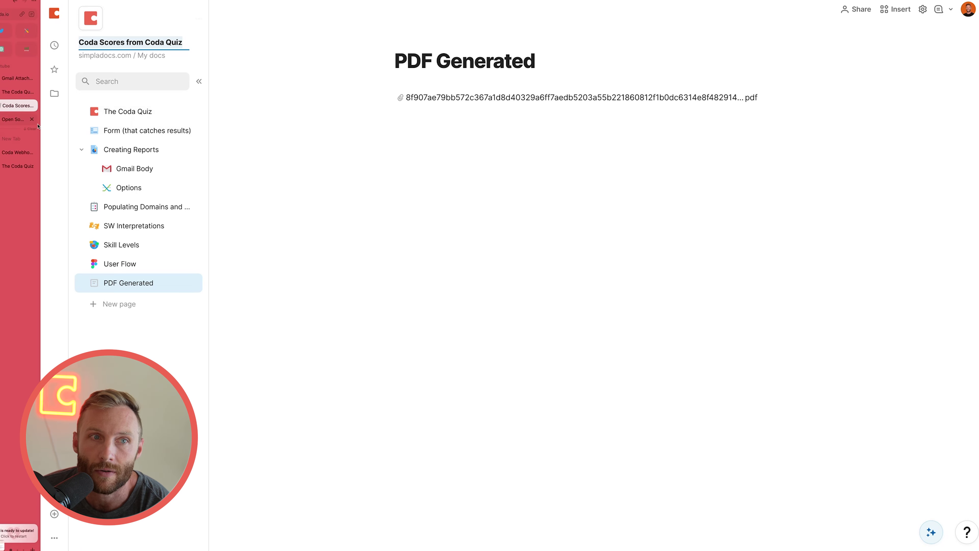
Return to the quiz doc, use Score Quiz! to open the Coda Quiz submission form, and close the form.
click(20, 92)
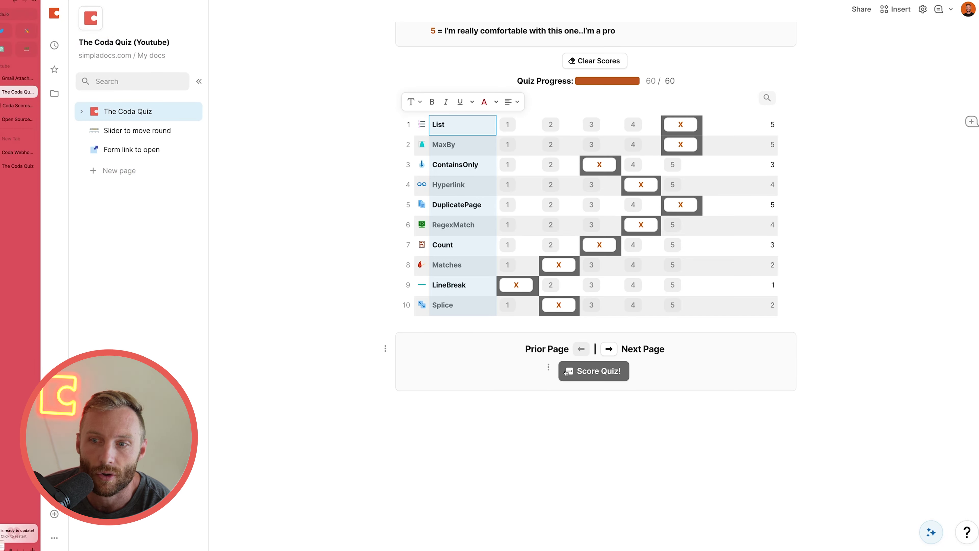
click(594, 371)
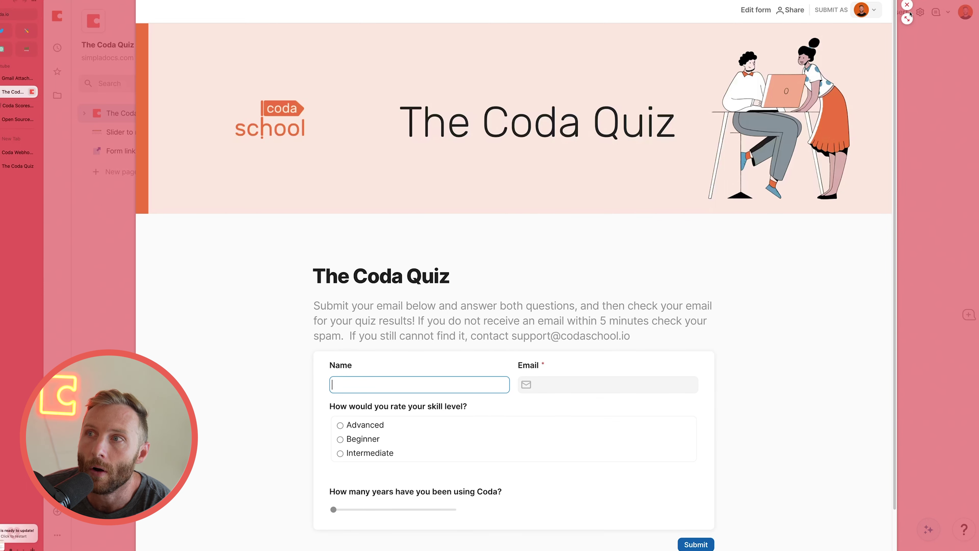
click(906, 5)
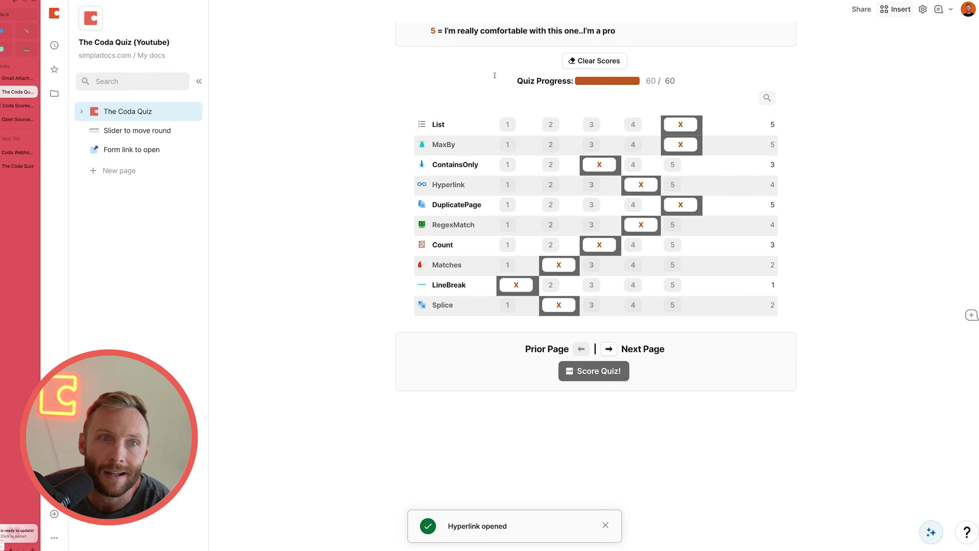
On the Creating Reports page of the Coda Scores doc, rename the Domain Scores 2 table "Scores are caught here" and look through its columns.
click(15, 105)
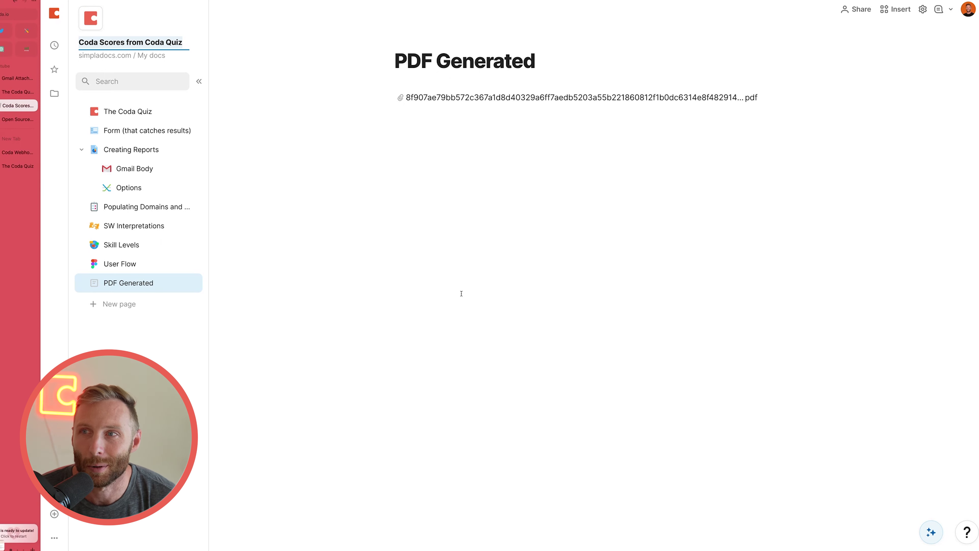
click(462, 289)
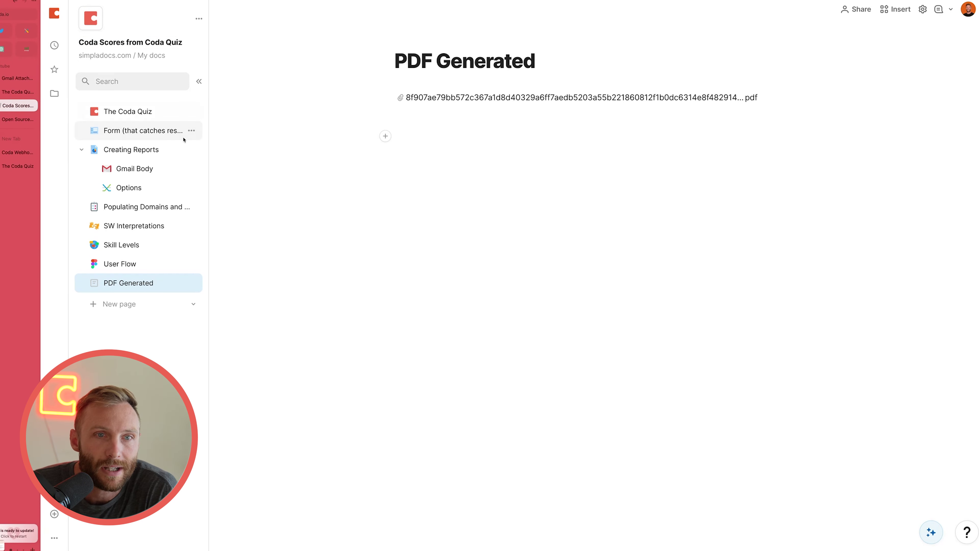
click(156, 150)
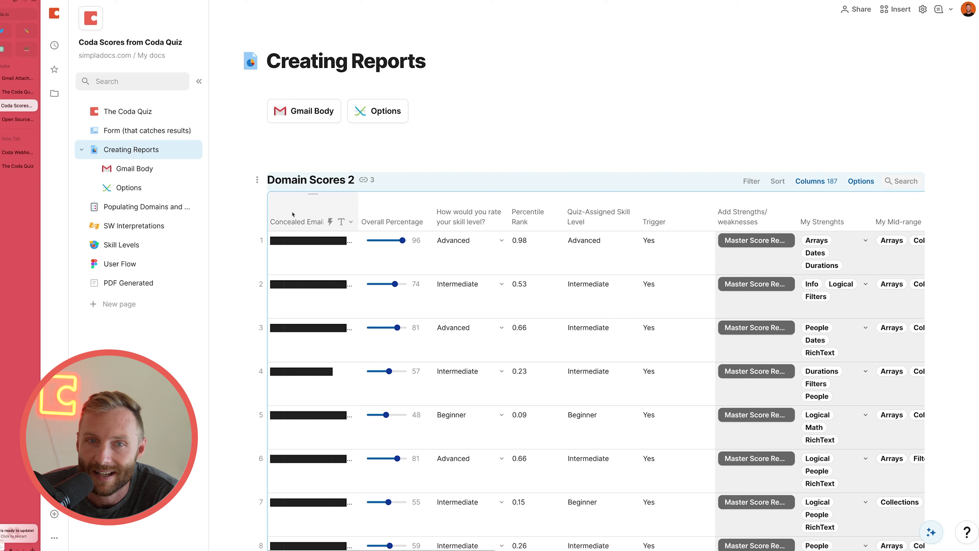
click(308, 183)
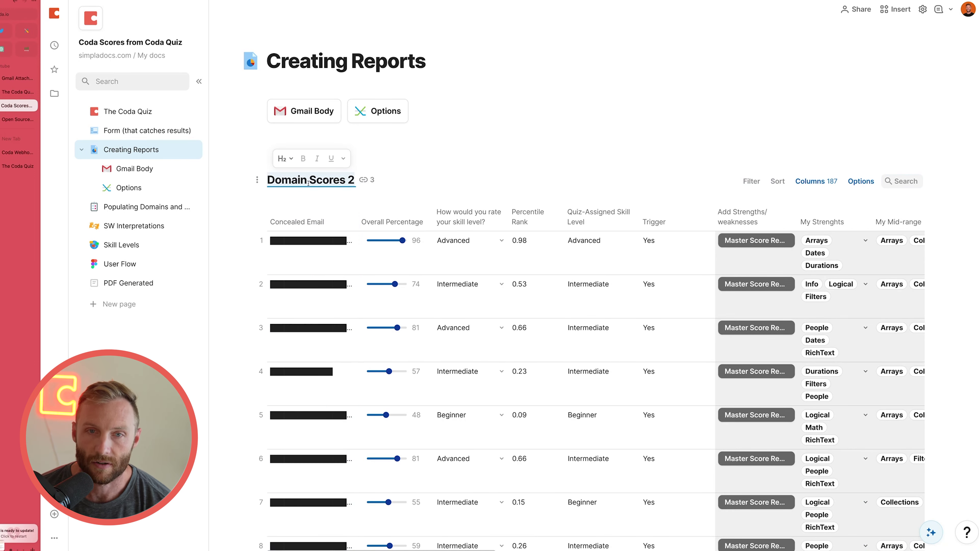
triple_click(309, 183)
key(BackSpace)
text(Scores are ac)
key(BackSpace)
key(BackSpace)
text(caught here)
click(821, 182)
scroll(879, 380, down, 15)
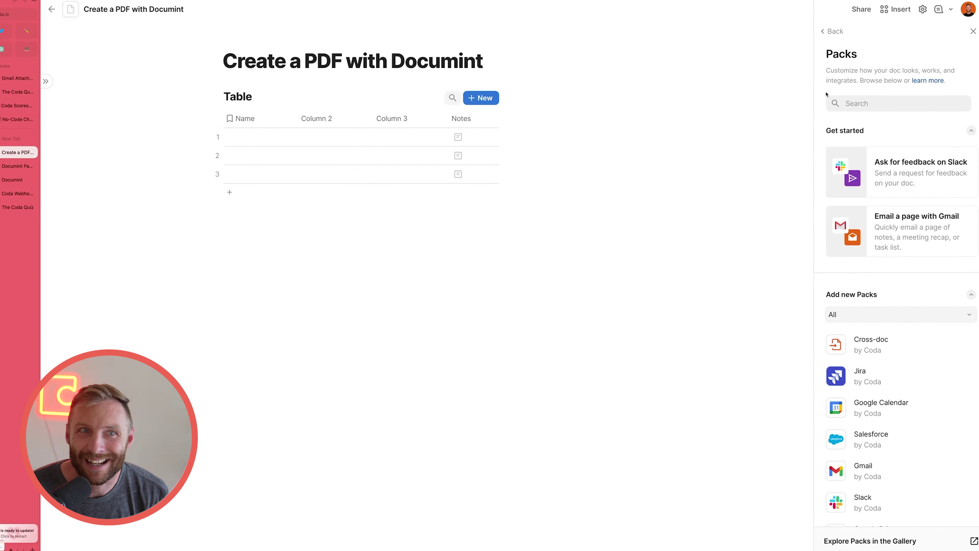
Revisit the quiz doc, return to the Coda Scores doc and view the first columns of the "Scores are caught here" table.
click(14, 93)
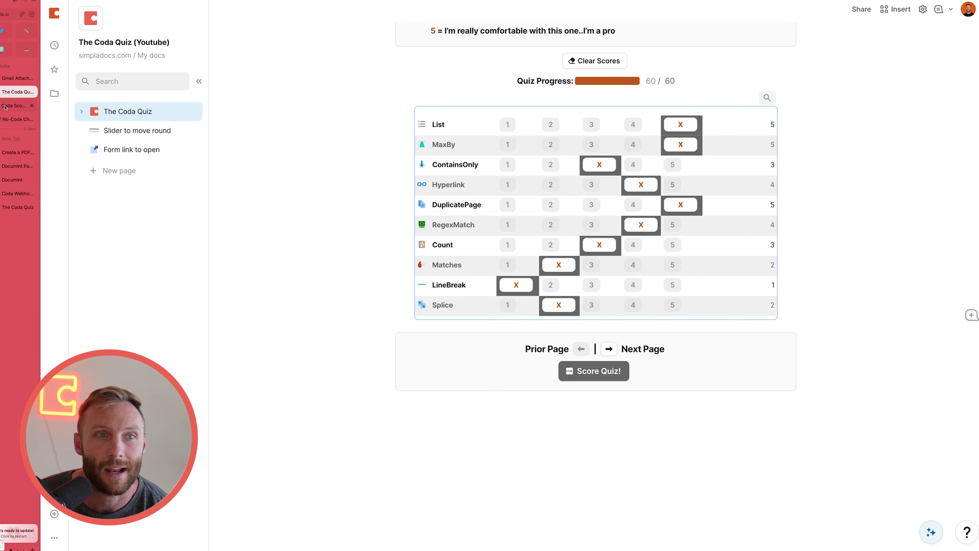
click(6, 106)
scroll(410, 330, left, 15)
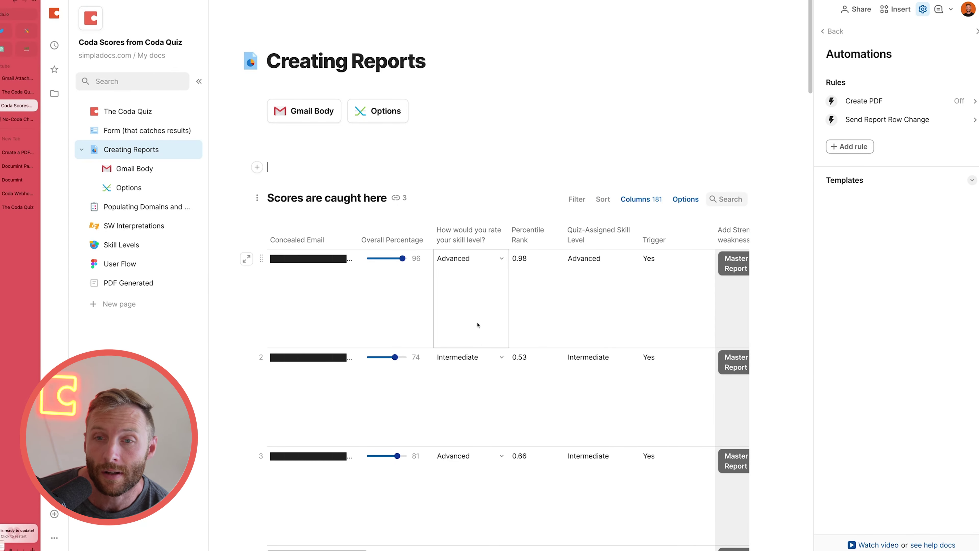
Switch to Documint's Certificate template and inspect its title and the {{ full_name }} and {{ company_name }} variable fields.
click(15, 153)
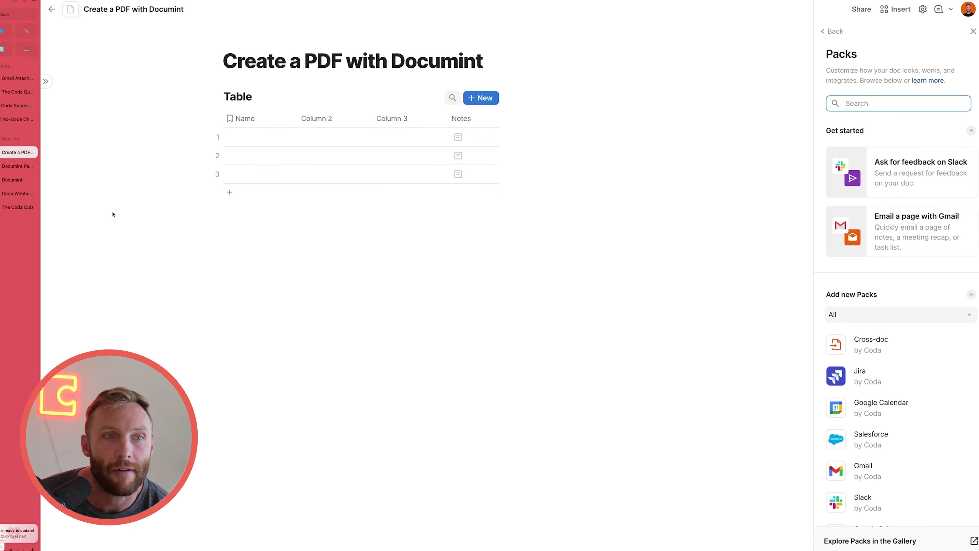
click(12, 180)
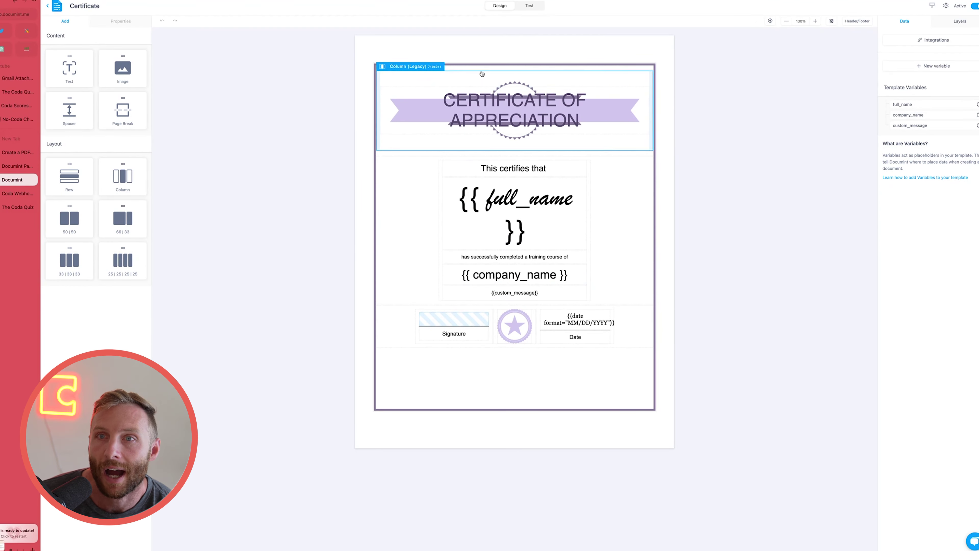
click(599, 122)
click(543, 237)
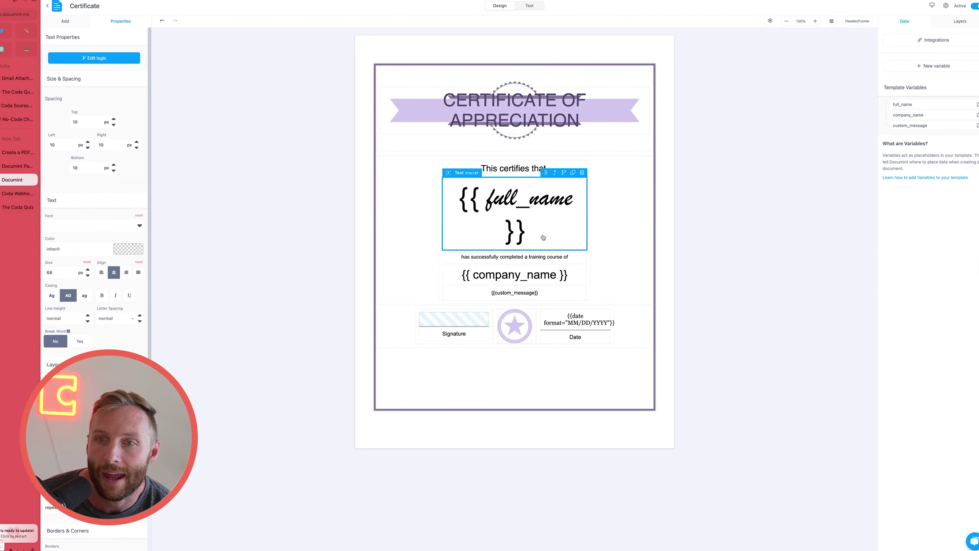
click(543, 237)
drag(542, 238, 451, 209)
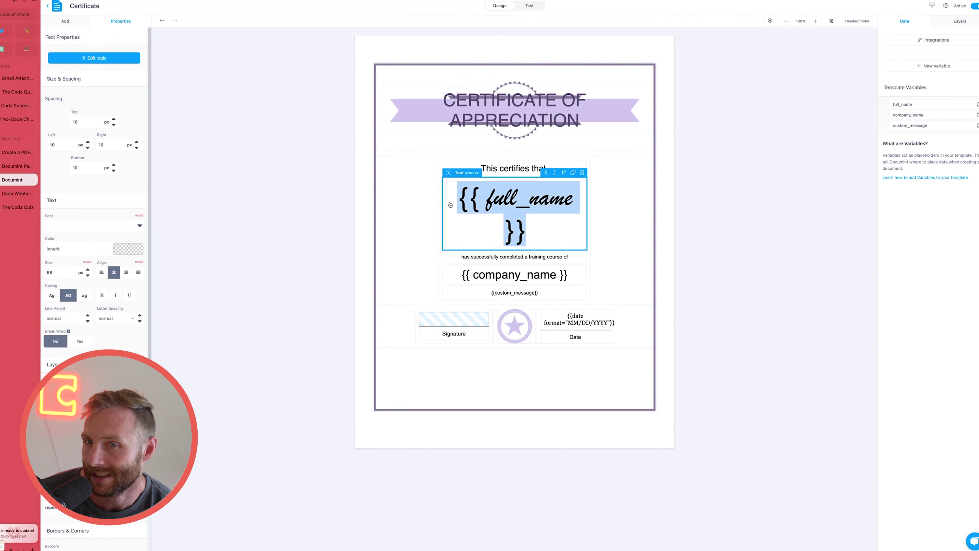
click(457, 200)
click(480, 270)
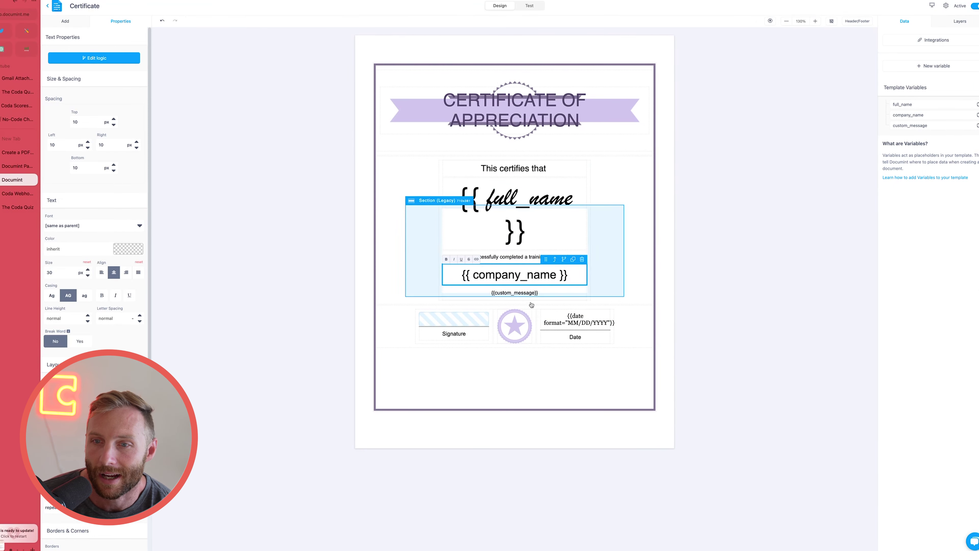
click(528, 219)
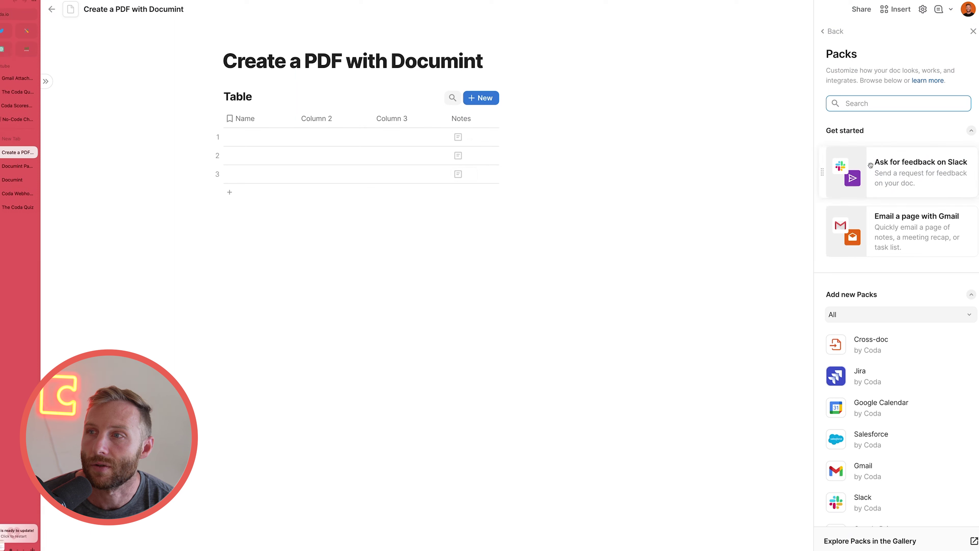
Search the Packs for "docu" and add the Documint Pack by Documint LLC to the doc.
text(docu)
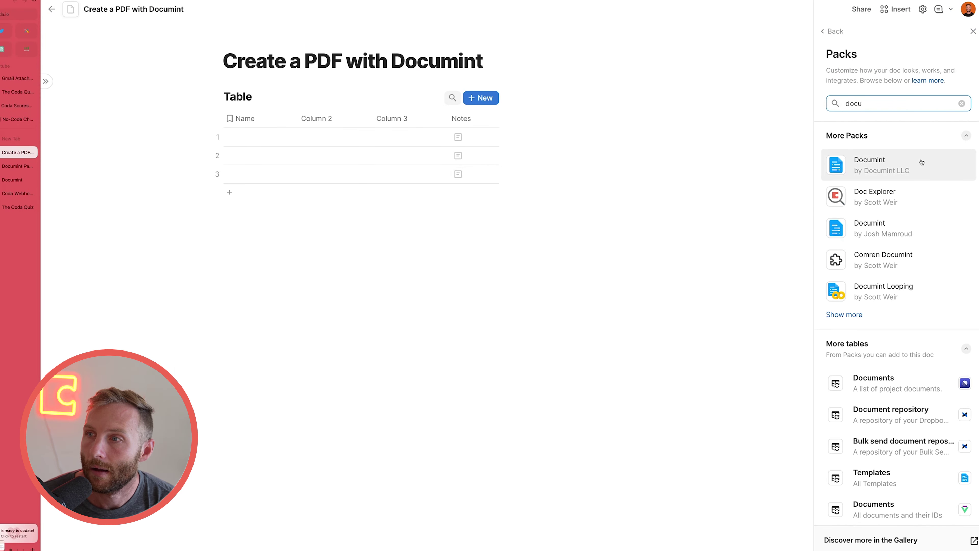
click(918, 162)
click(703, 130)
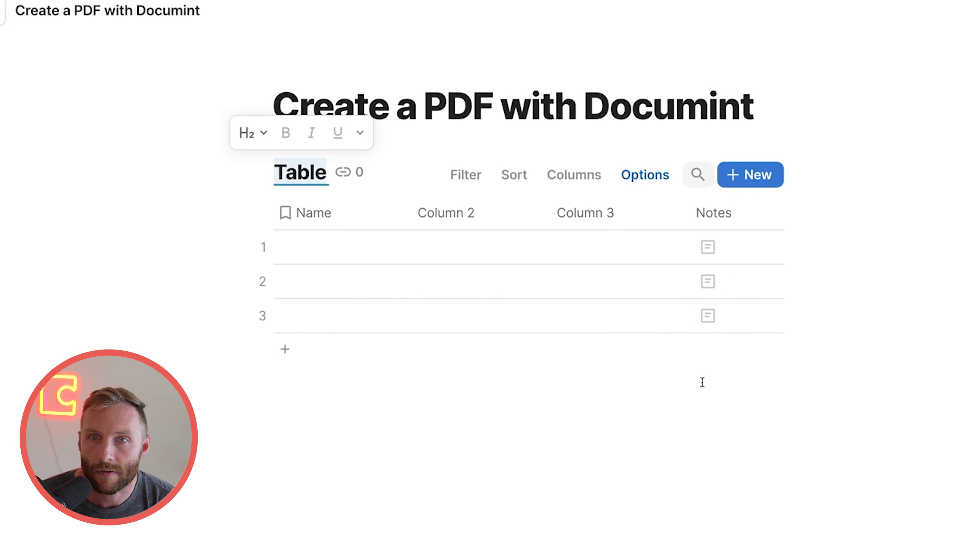
Rename the table's first three columns Company Name, Message and Full Name.
click(487, 239)
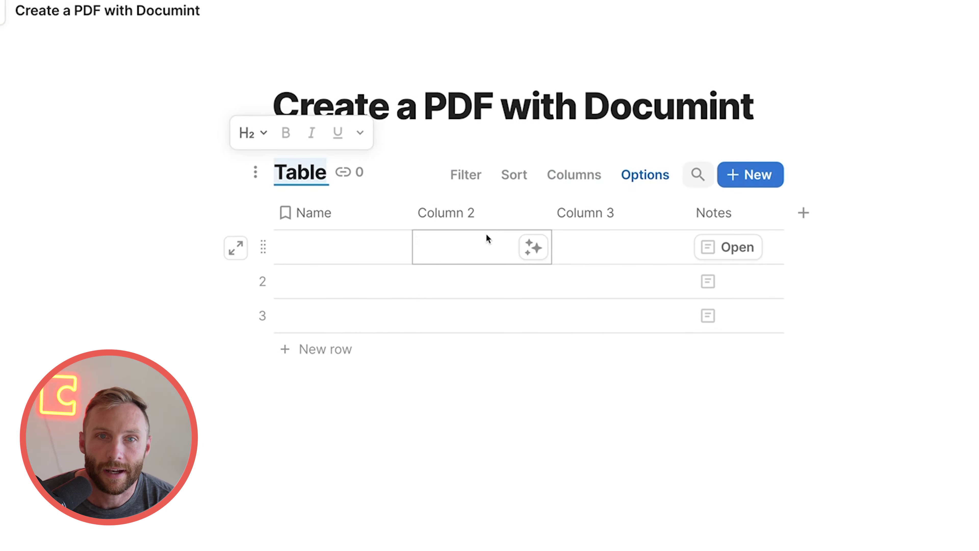
click(335, 214)
click(334, 215)
text(Com)
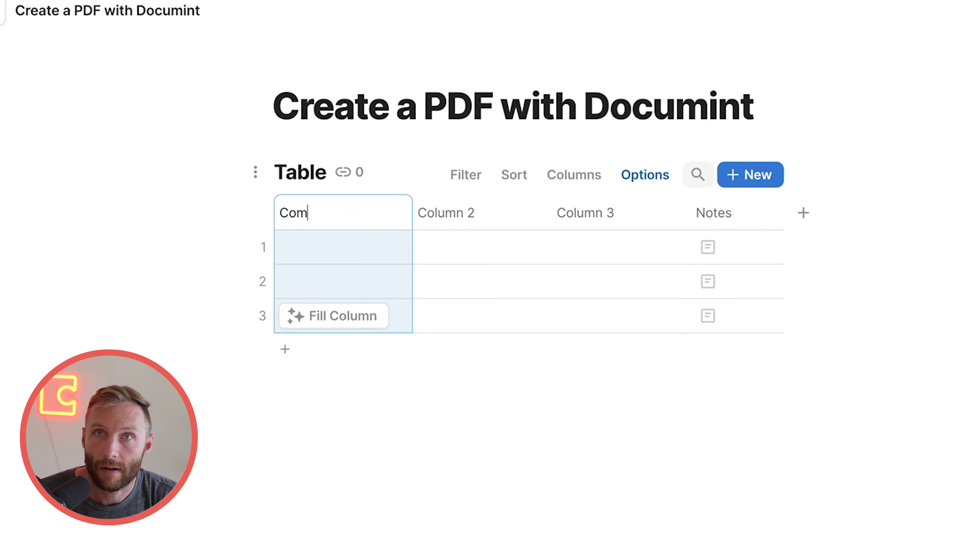
text(pany Name)
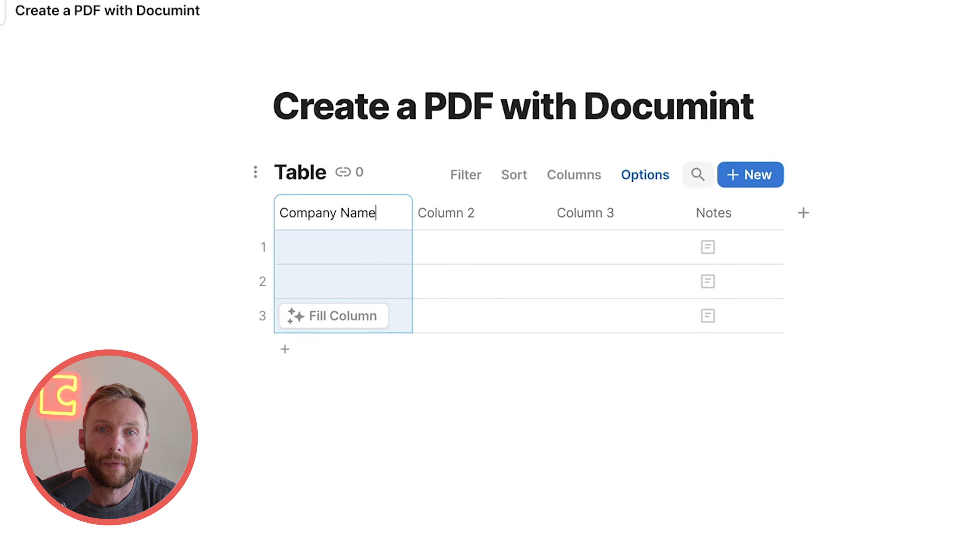
click(455, 212)
click(456, 212)
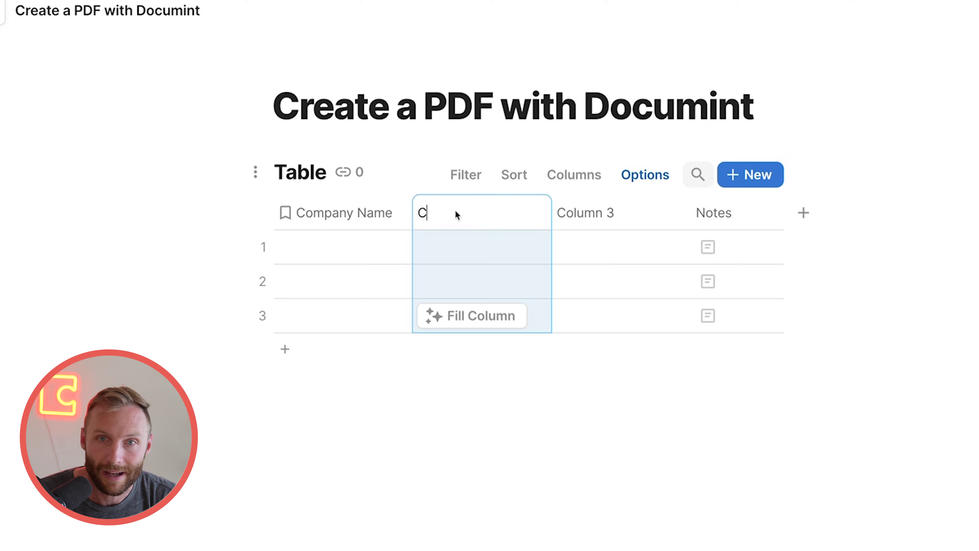
text(Message)
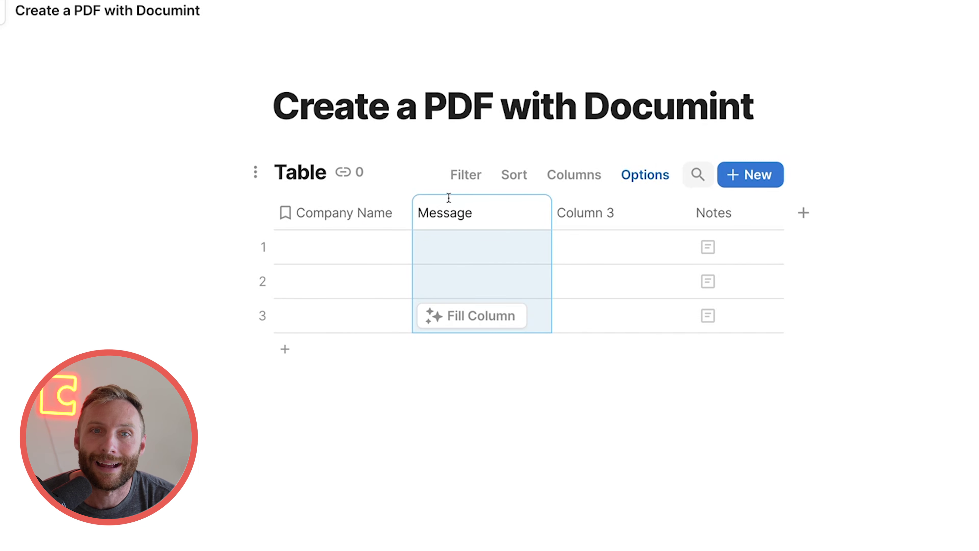
click(585, 206)
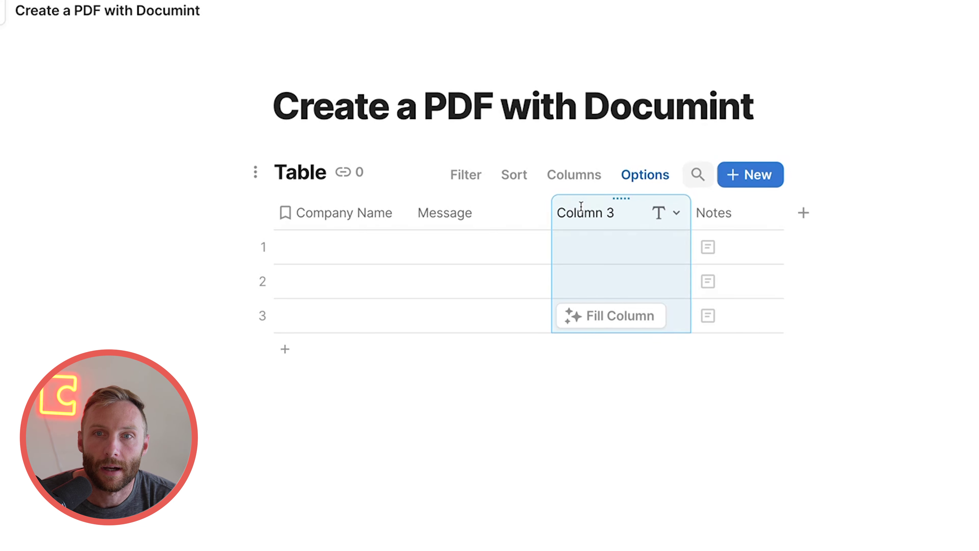
click(580, 206)
text(Full Name)
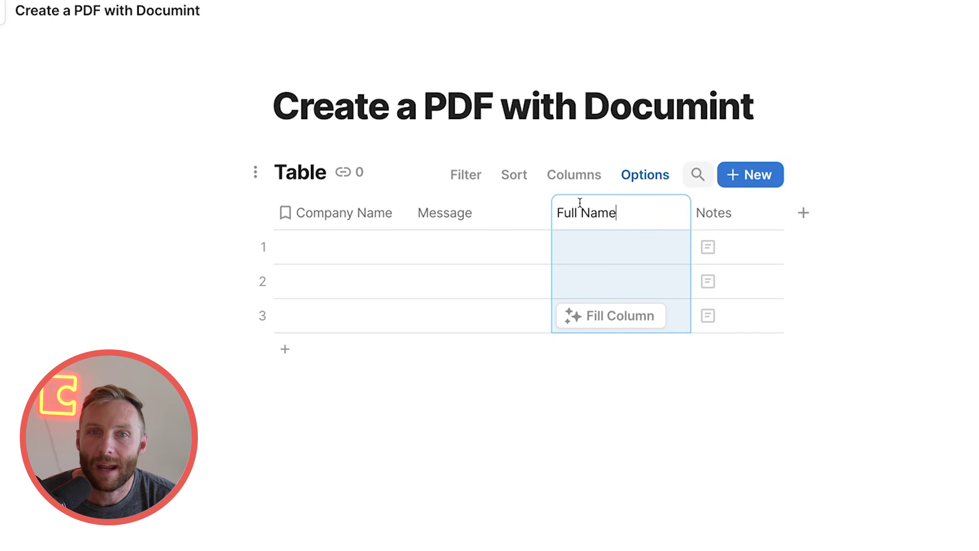
click(378, 212)
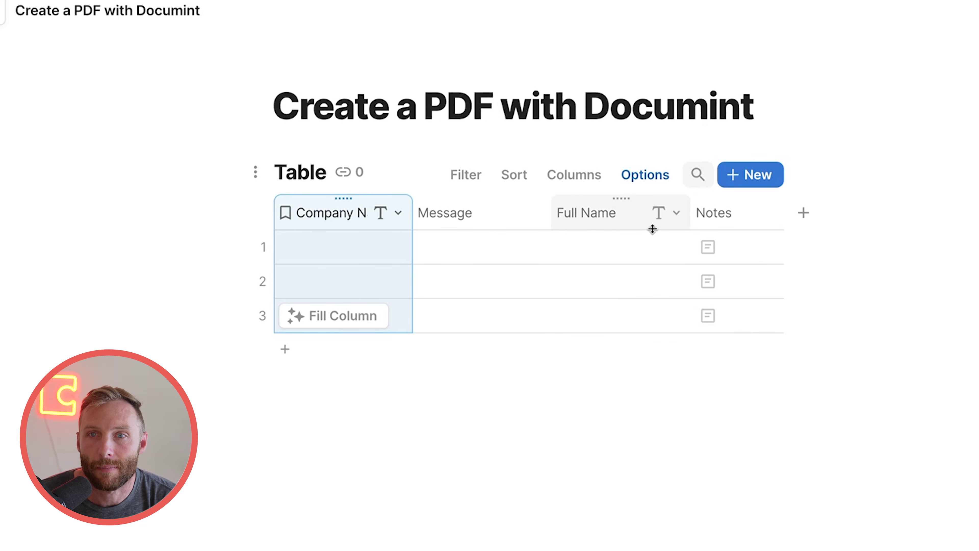
Replace the Notes column with a Button column whose action is Documint's Create pdf.
click(713, 213)
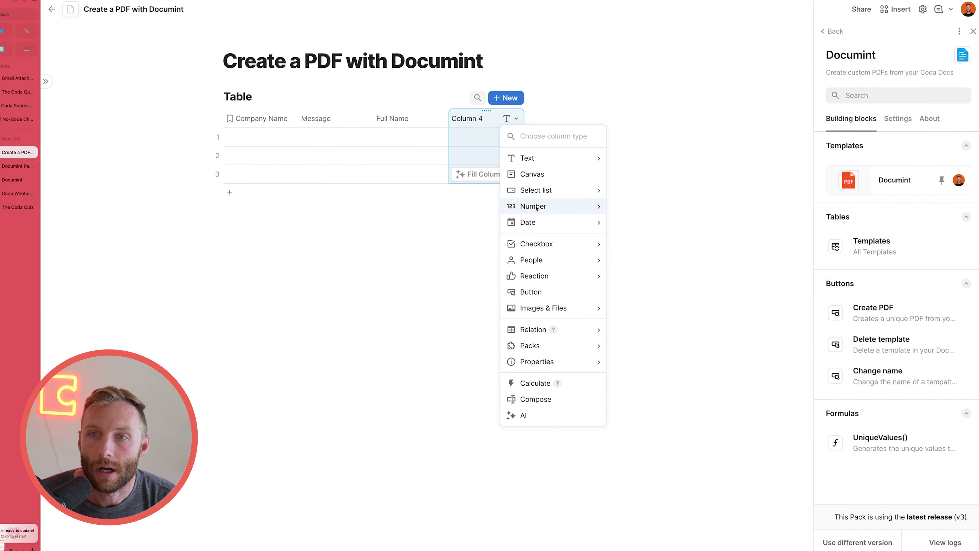
click(531, 292)
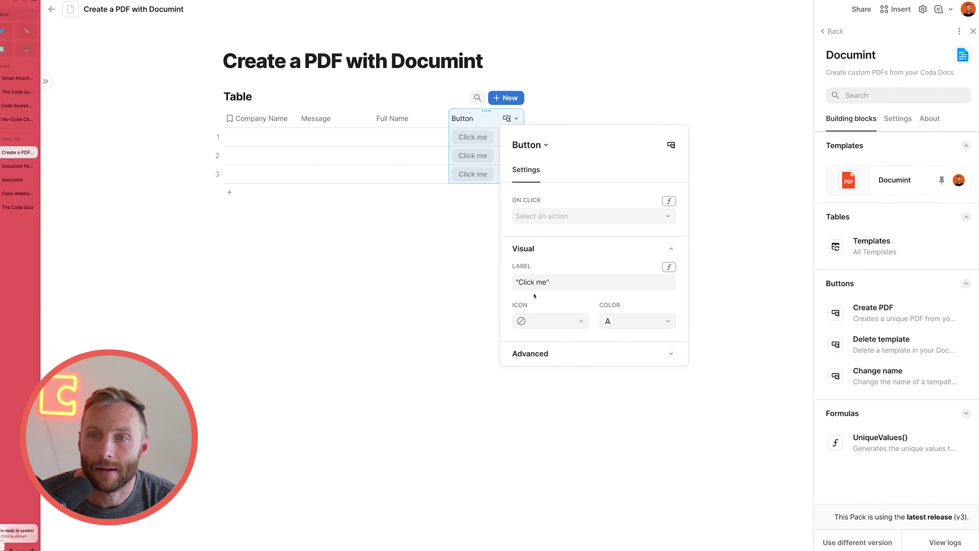
click(573, 217)
scroll(605, 459, down, 1)
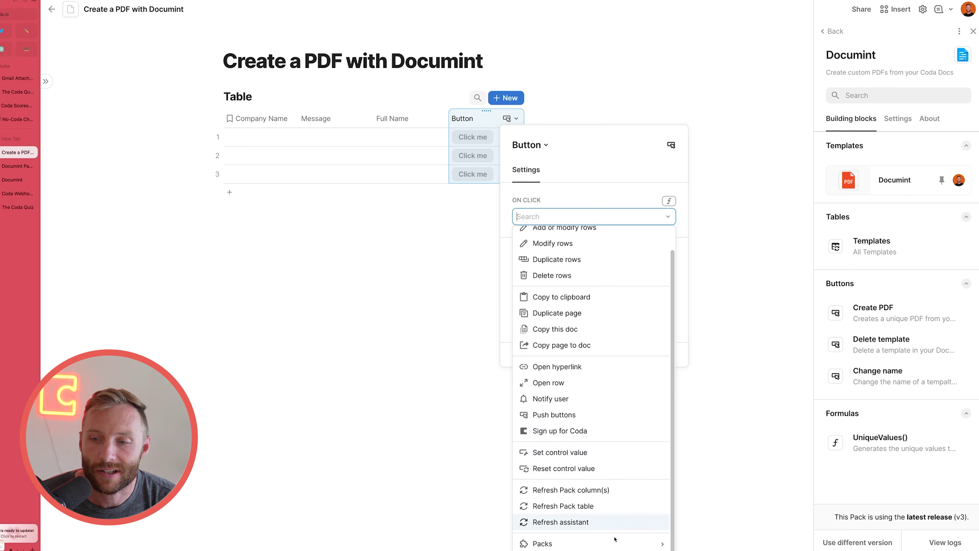
mouse_move(559, 542)
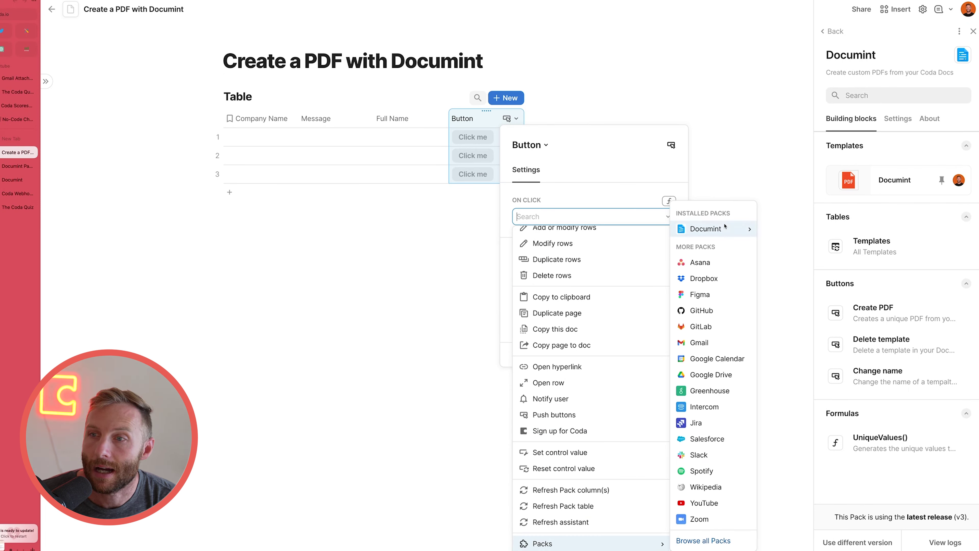
mouse_move(724, 227)
click(789, 233)
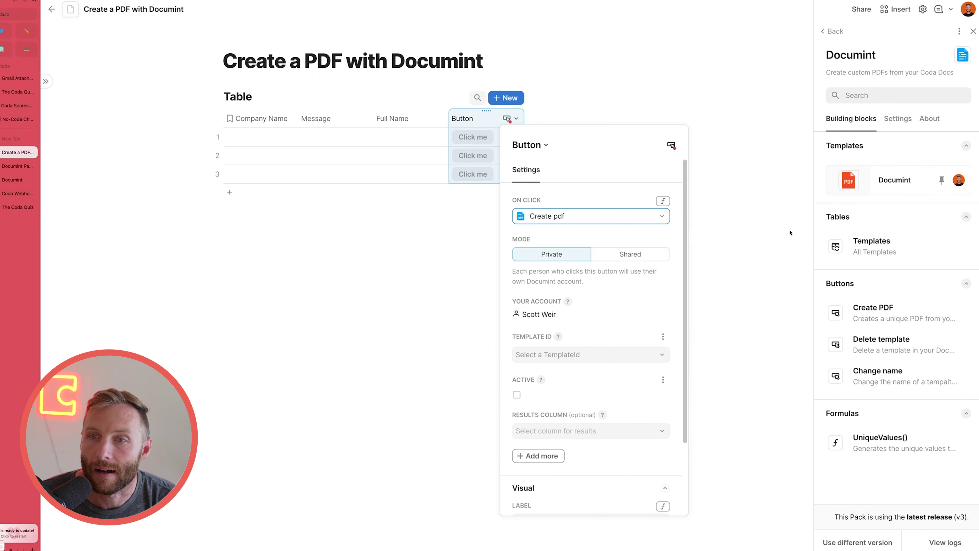
Choose the Certificate template as the button's template ID and enable its Active option.
click(604, 355)
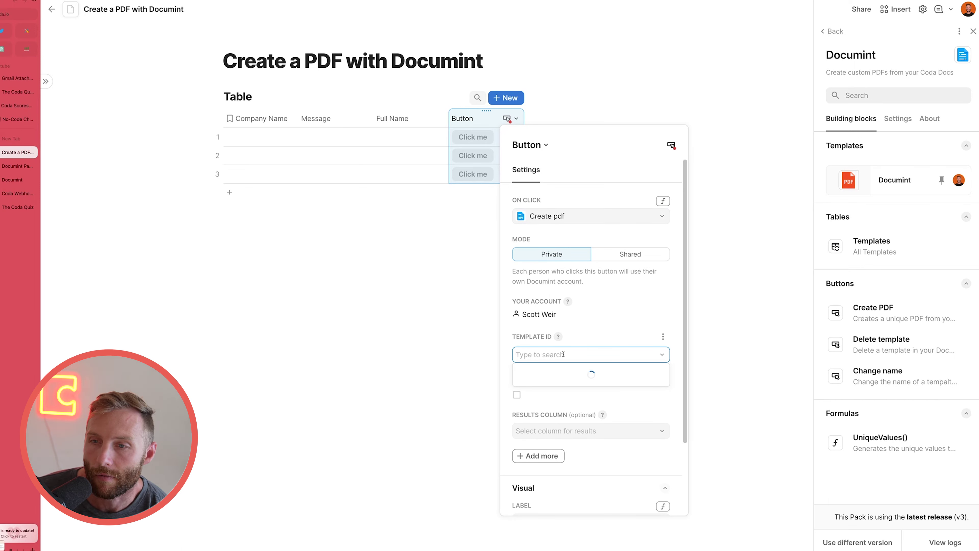
scroll(575, 401, down, 5)
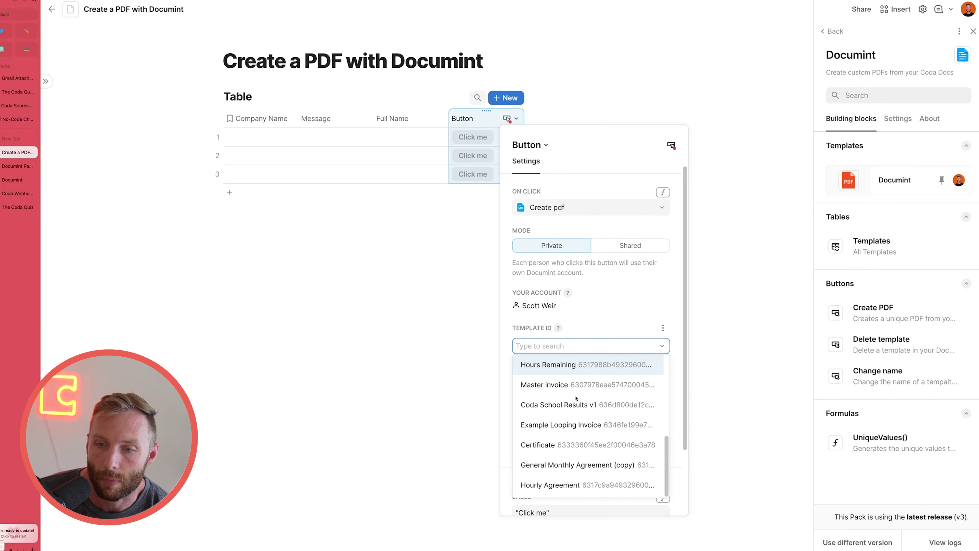
click(551, 450)
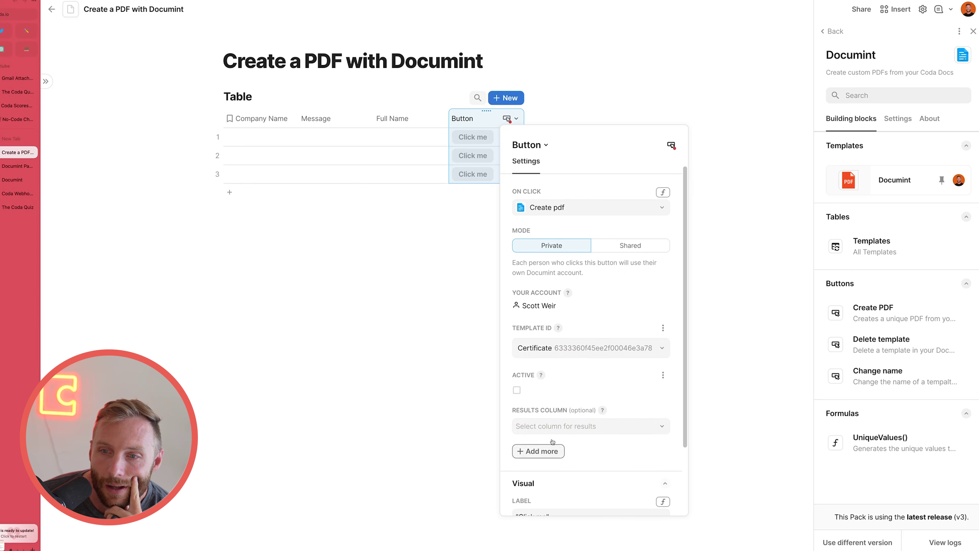
click(517, 390)
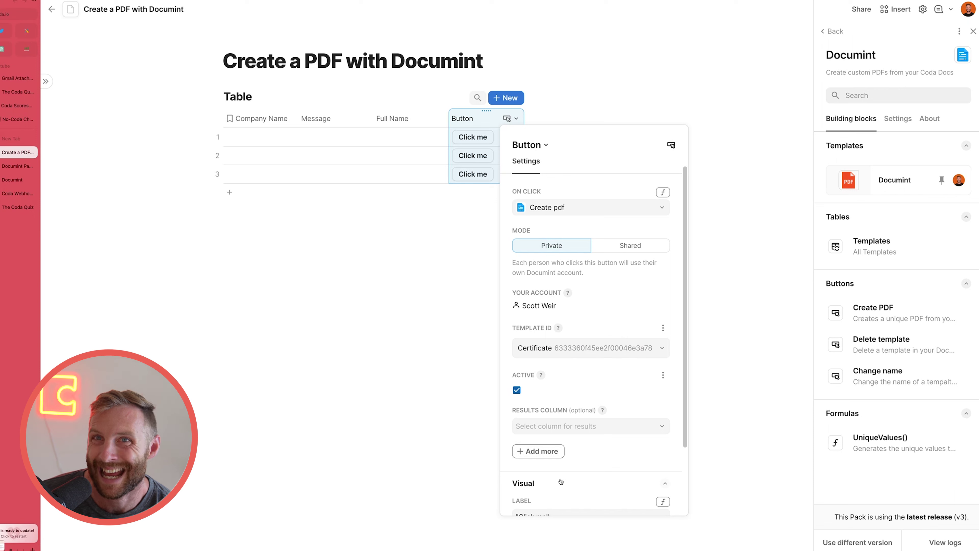
Add the template variables full_name, company_name and custom_message as the button's additional options.
click(539, 457)
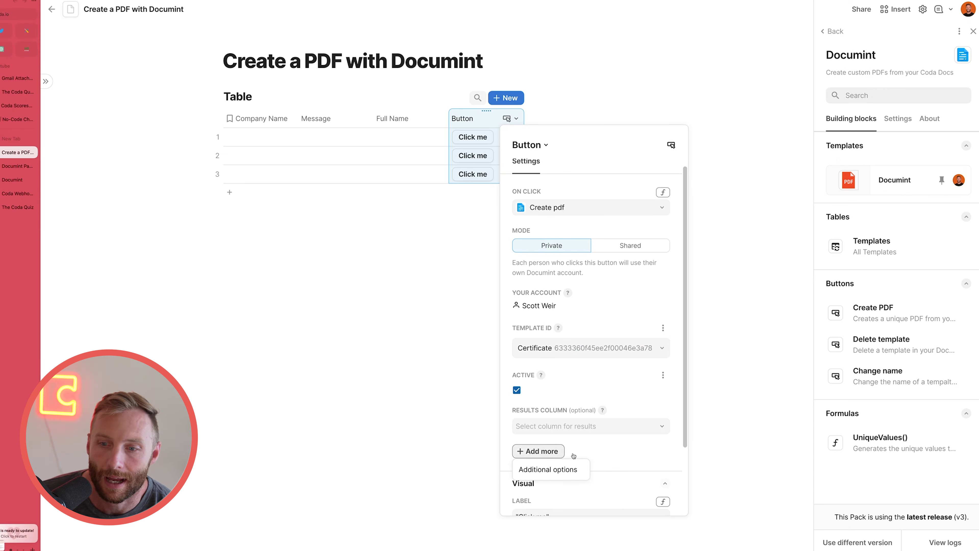
click(561, 471)
scroll(606, 466, down, 3)
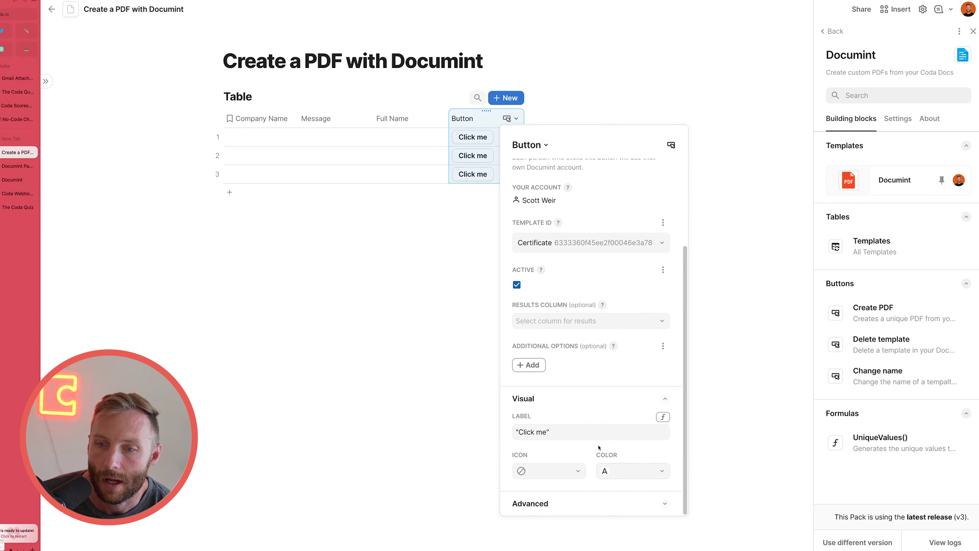
click(532, 368)
click(565, 327)
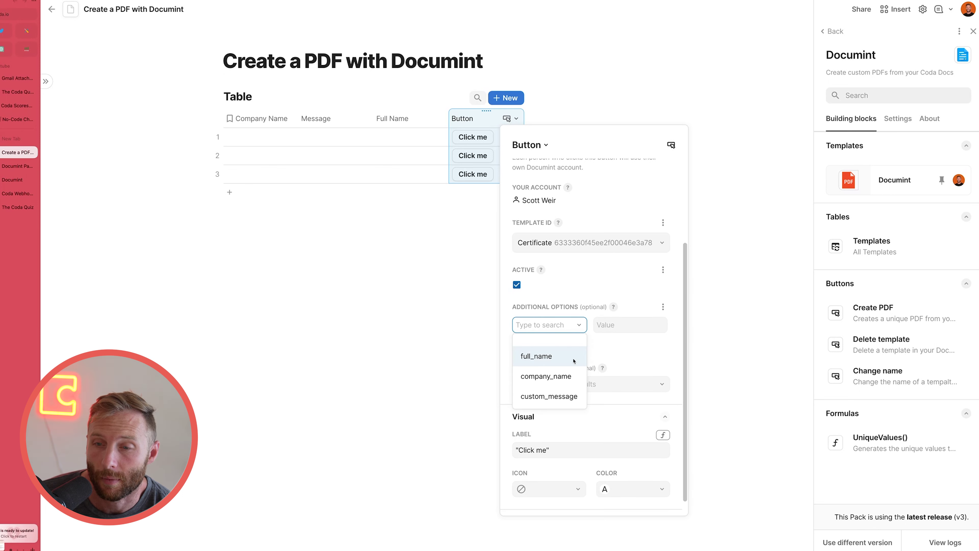
click(546, 357)
click(538, 349)
click(559, 351)
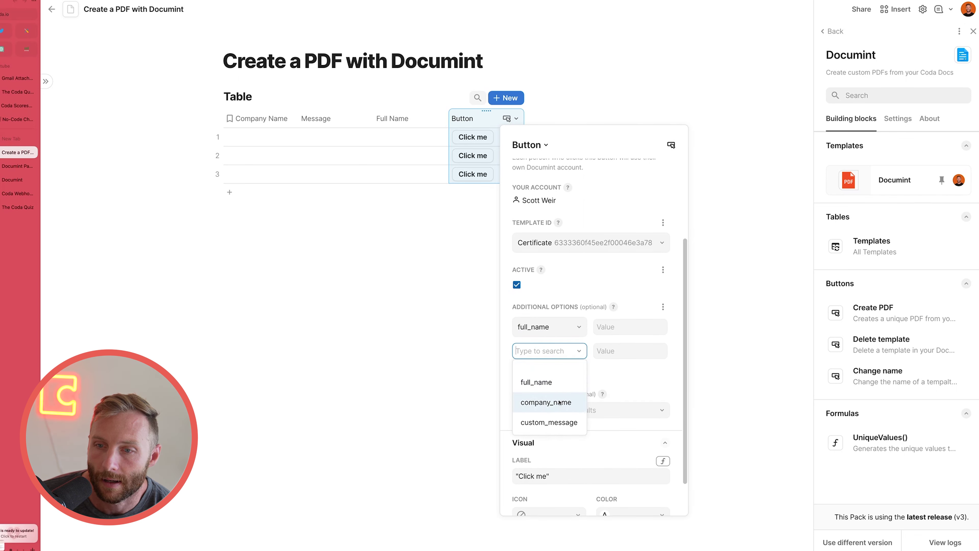
click(536, 404)
click(541, 377)
click(554, 380)
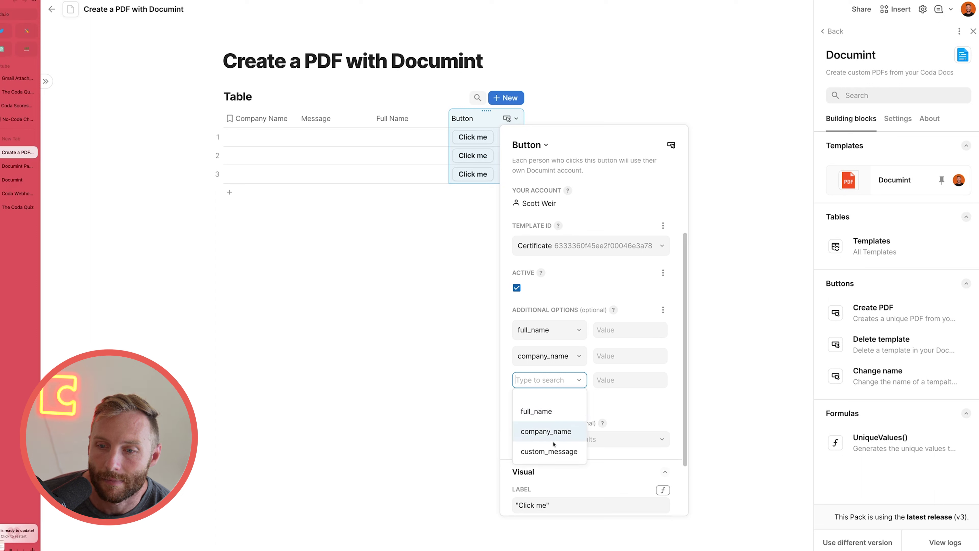
click(555, 448)
Set the value of the full_name option to the Full Name column.
click(629, 331)
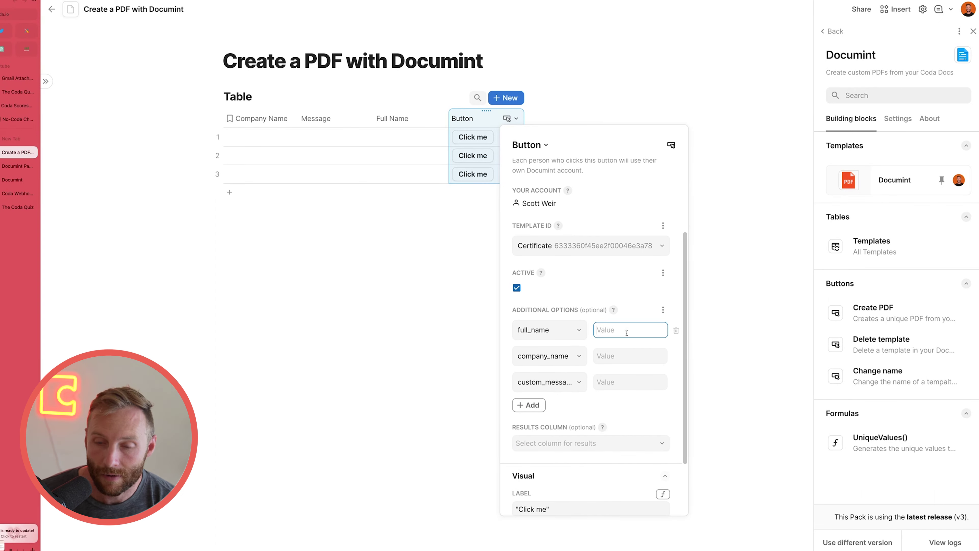
text(")
key(BackSpace)
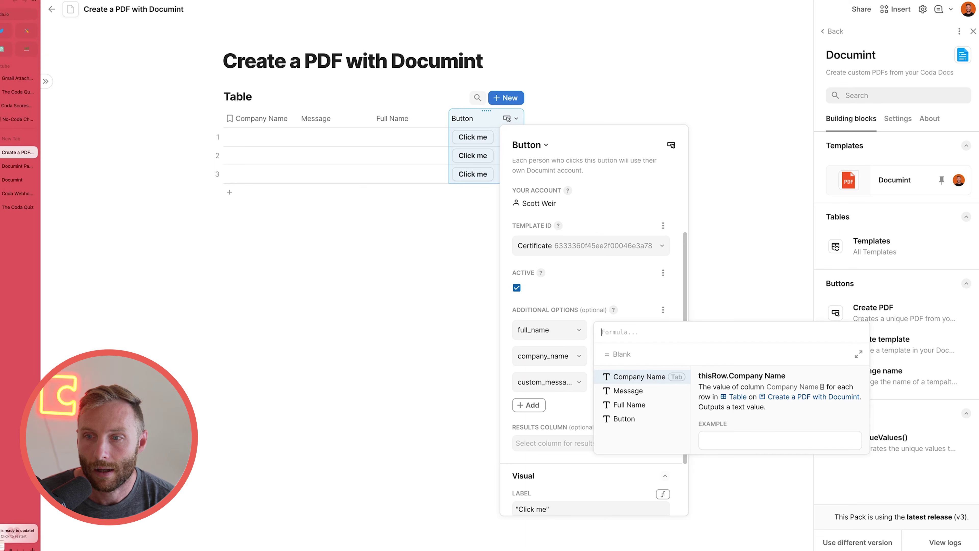
key(Down)
key(Down)
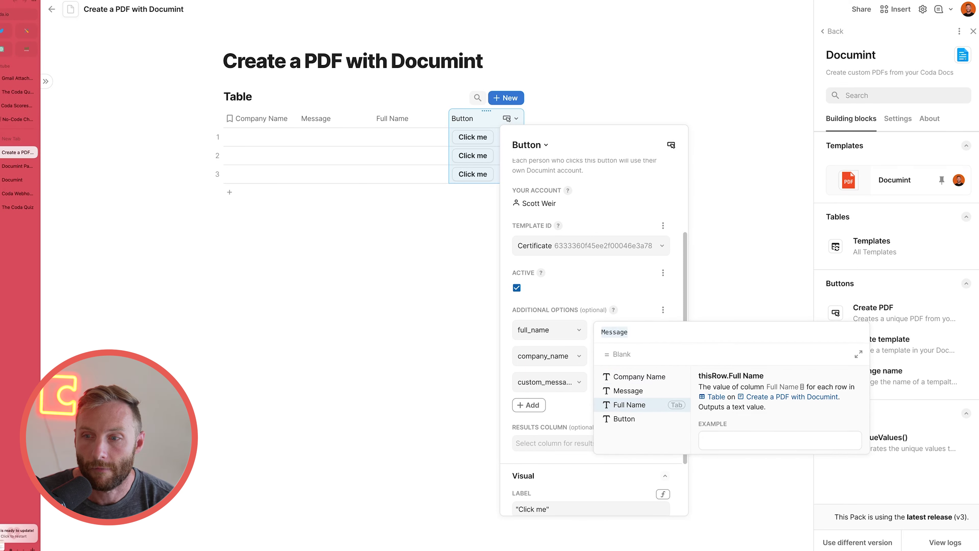
key(Tab)
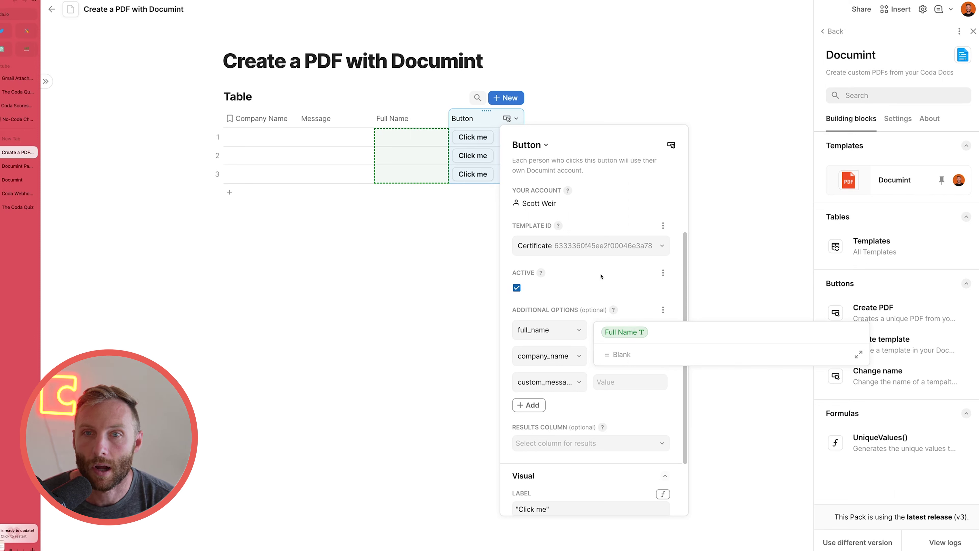
click(408, 143)
drag(408, 143, 408, 162)
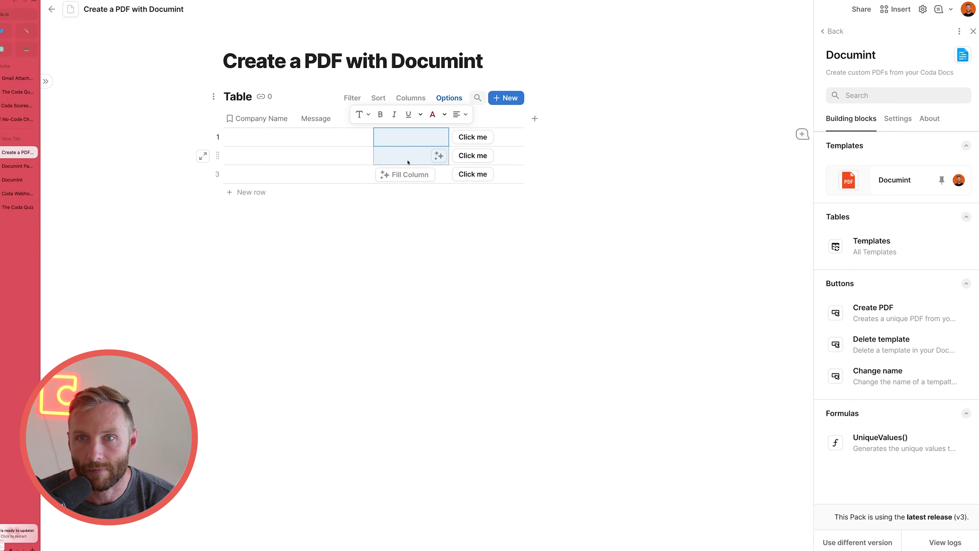
Reopen the Button column's settings and set the company_name option's value to the Company Name column.
click(492, 120)
click(492, 120)
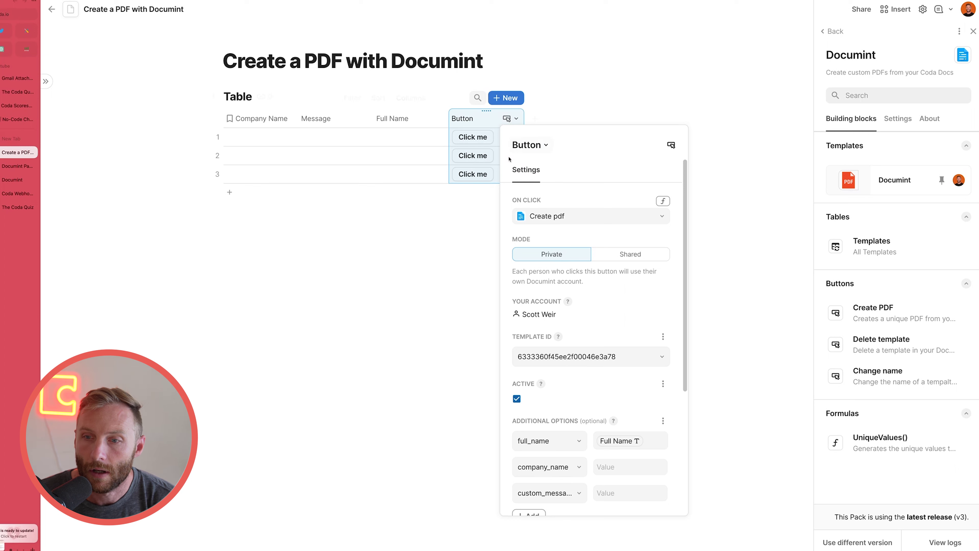
click(631, 465)
text(=com)
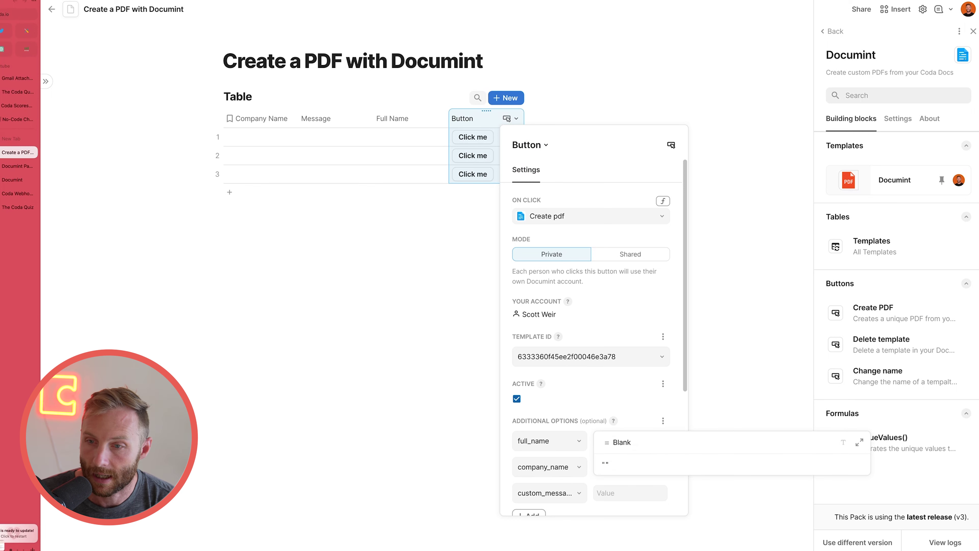
key(Tab)
key(Return)
Set the value of the custom_message option to the Message column.
click(627, 489)
text(=cu)
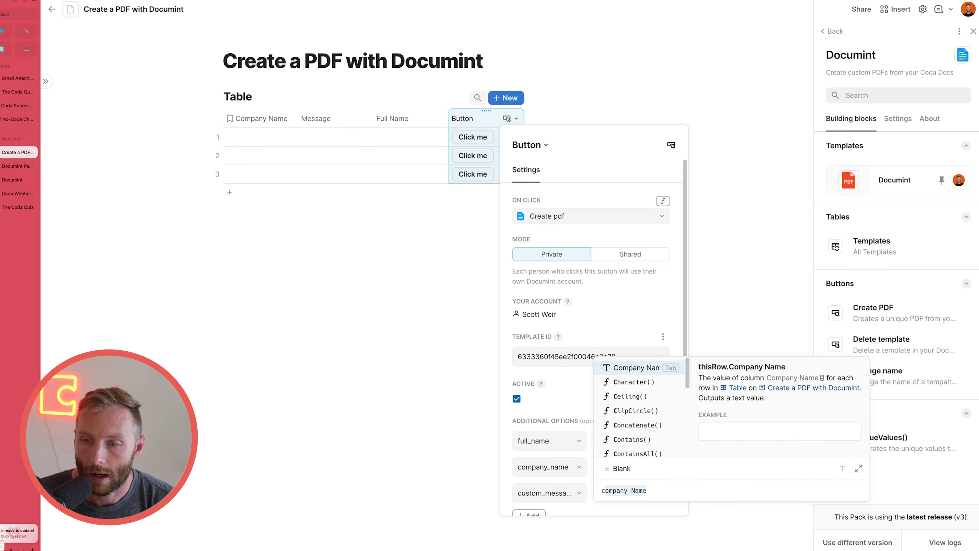
key(BackSpace)
key(BackSpace)
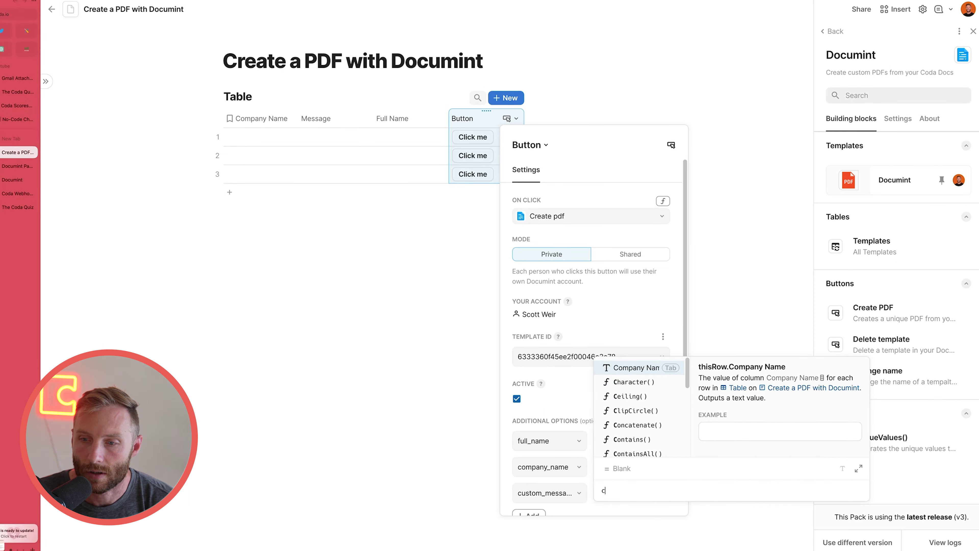
text(message)
key(Tab)
key(Return)
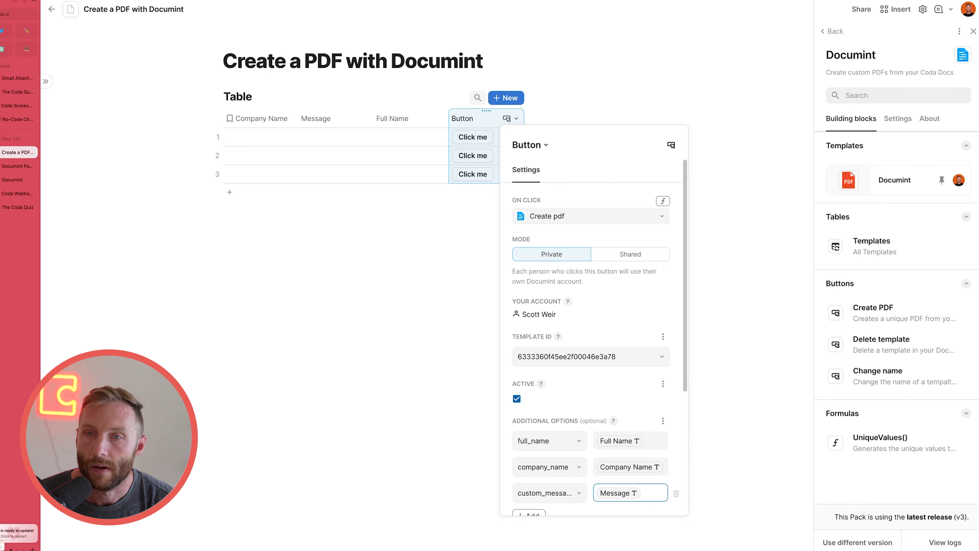
scroll(593, 429, down, 4)
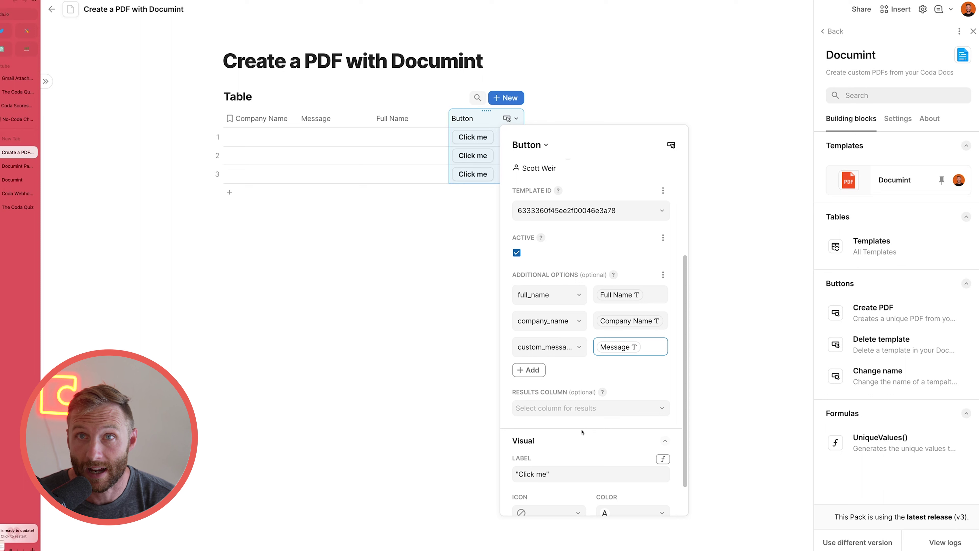
Create a new results column for the button's output and rename it PDF Link.
click(607, 414)
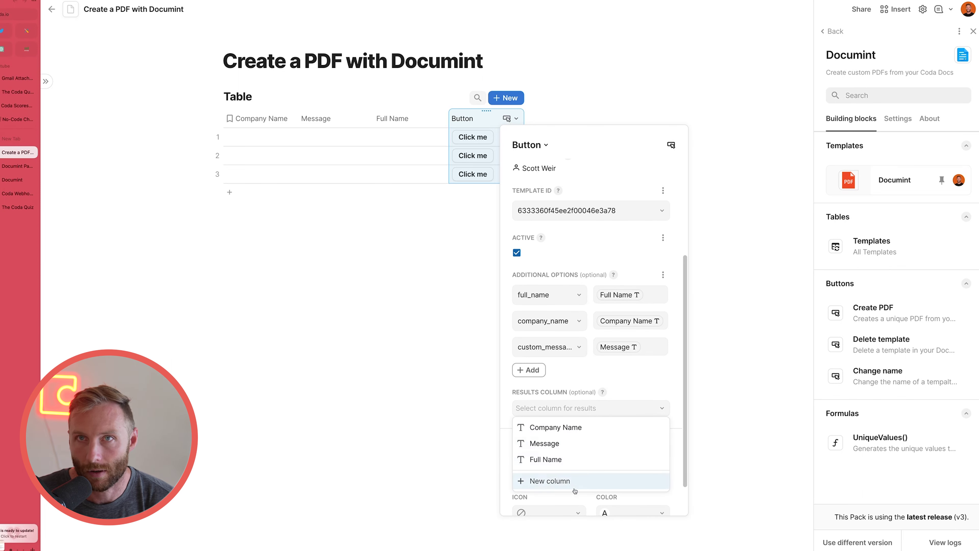
click(565, 482)
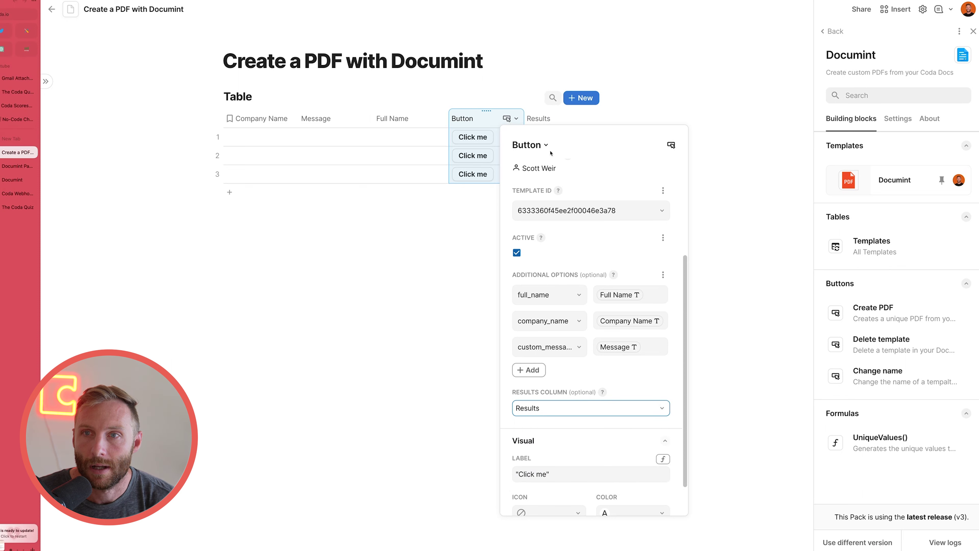
click(543, 120)
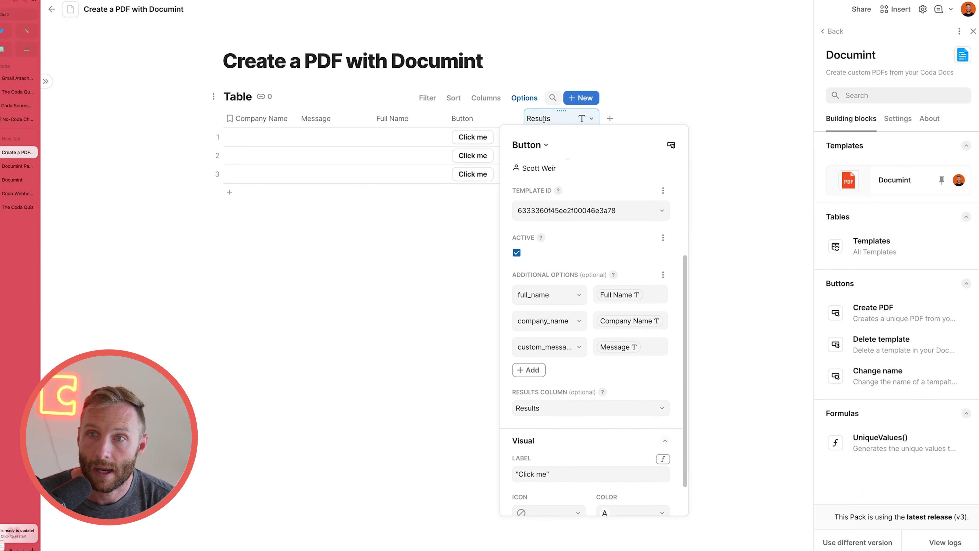
double_click(543, 120)
text(PDF Link)
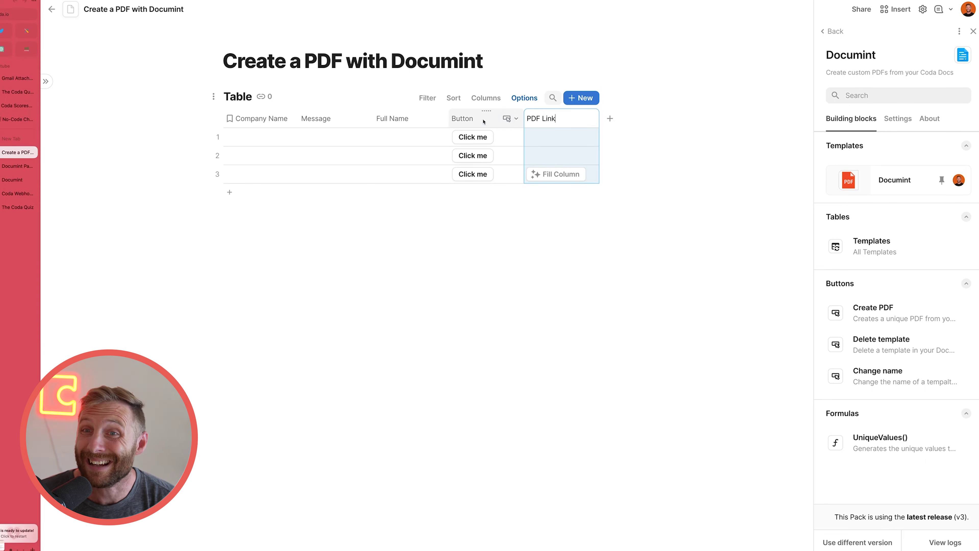
Change the PDF Link column's type to File.
click(475, 120)
click(582, 122)
click(584, 122)
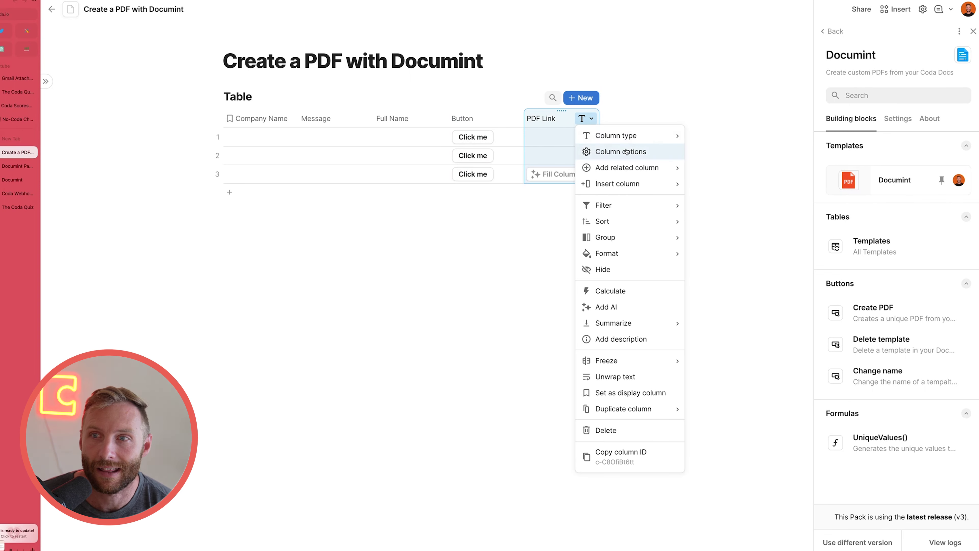
mouse_move(635, 141)
mouse_move(743, 311)
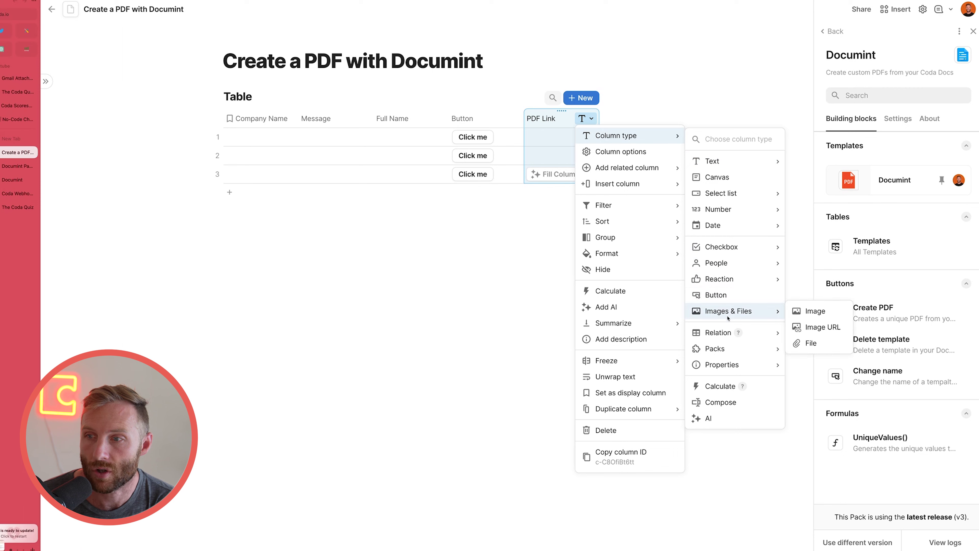
click(809, 343)
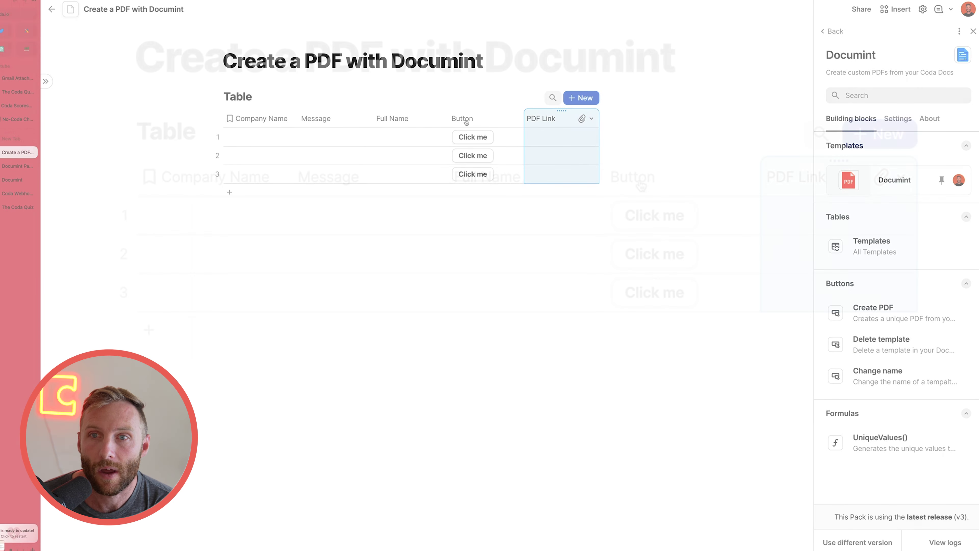
Rename the Button column as Create PDF.
click(468, 117)
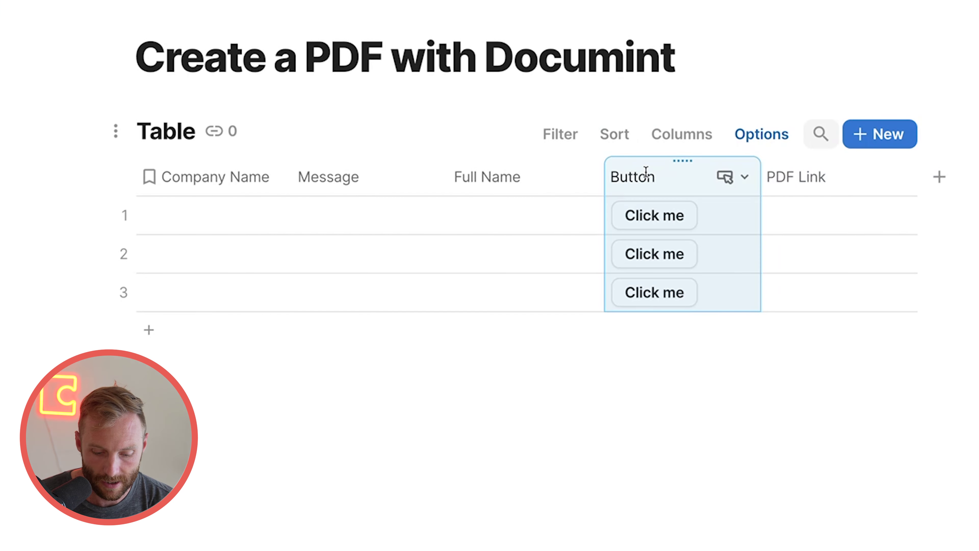
click(646, 170)
text(Crea)
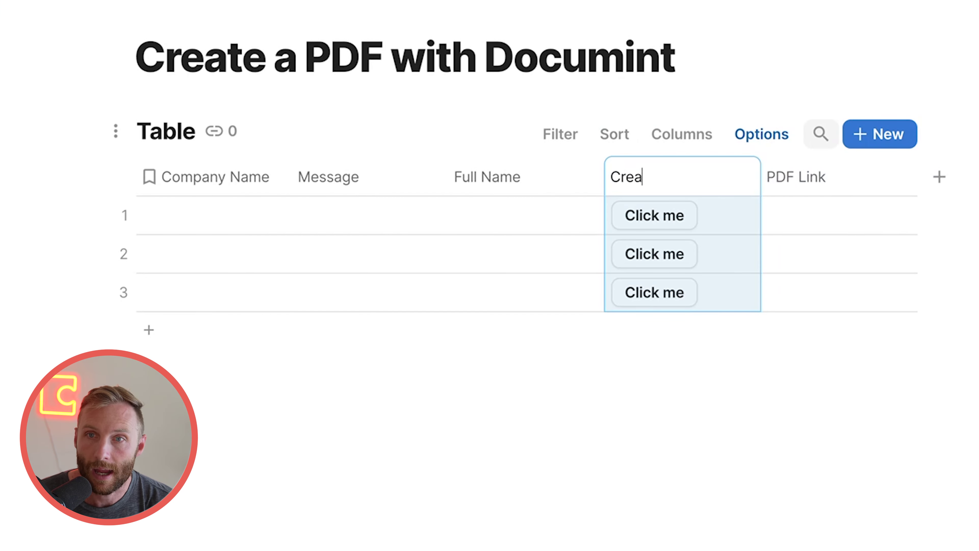
text(te PDF)
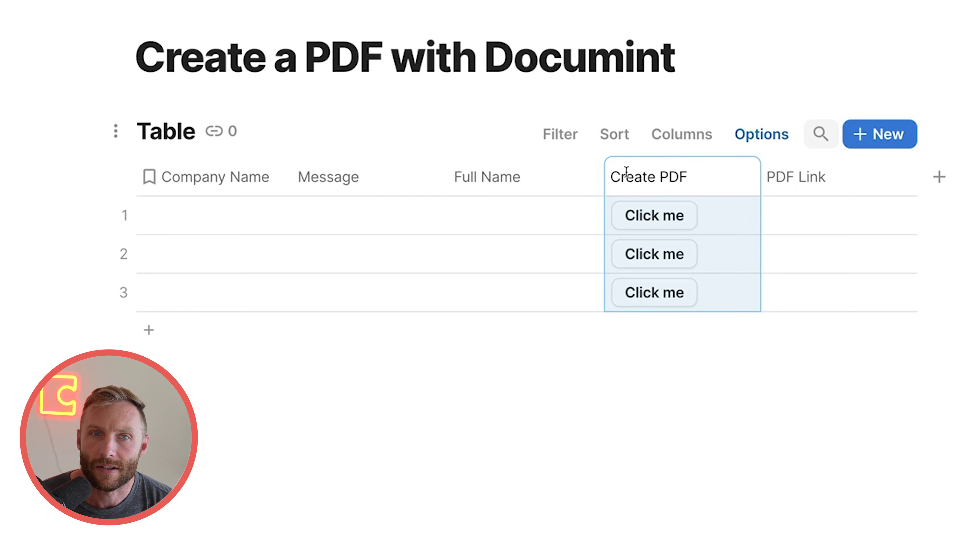
Fill the first row with company Coda, message "You are such an awesome employee" and the person's full name, and generate its PDF.
click(233, 206)
text(Coda)
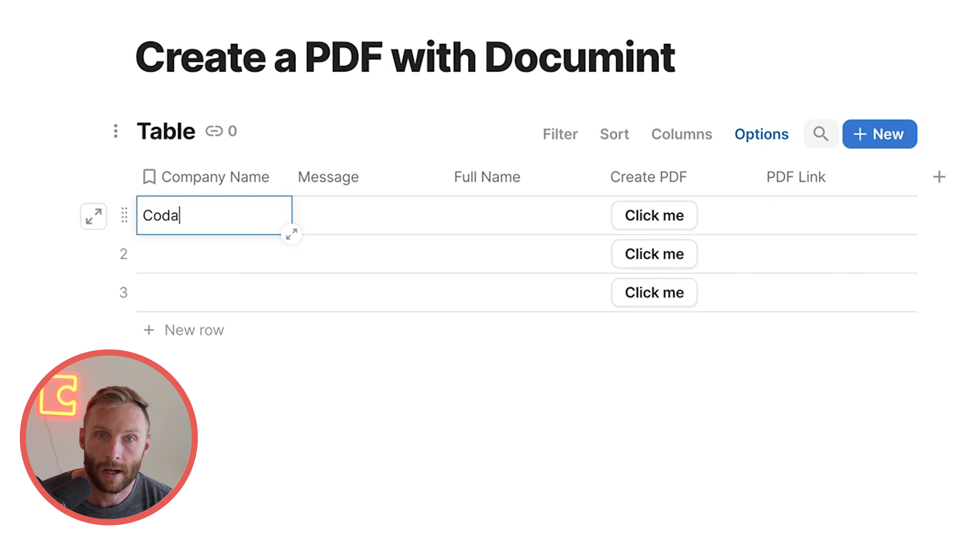
key(Tab)
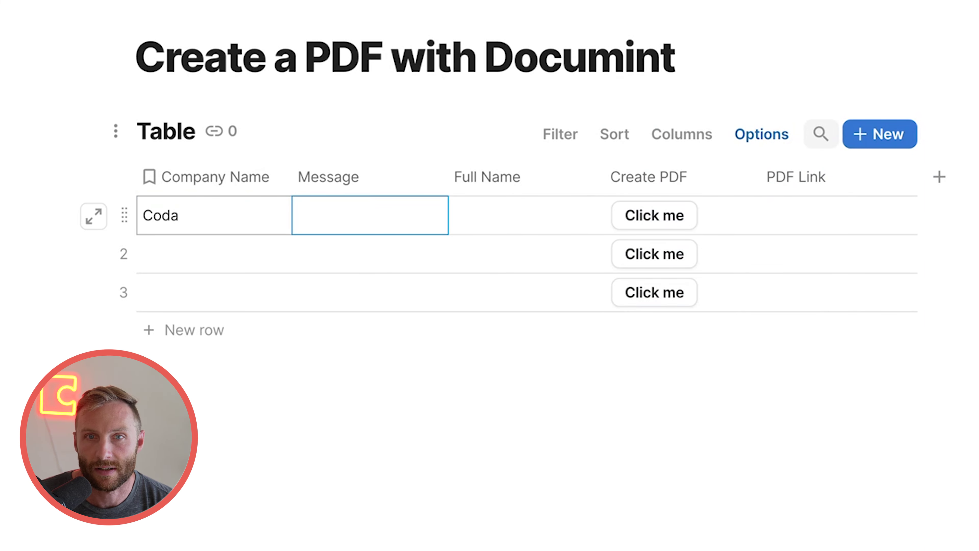
text(You are such an aw)
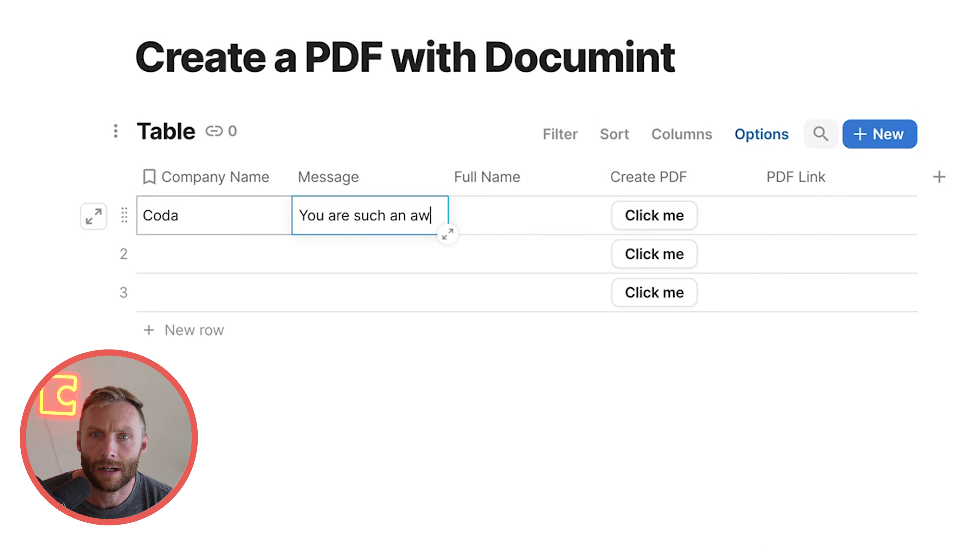
text(esome employee)
key(Tab)
text(John Smith)
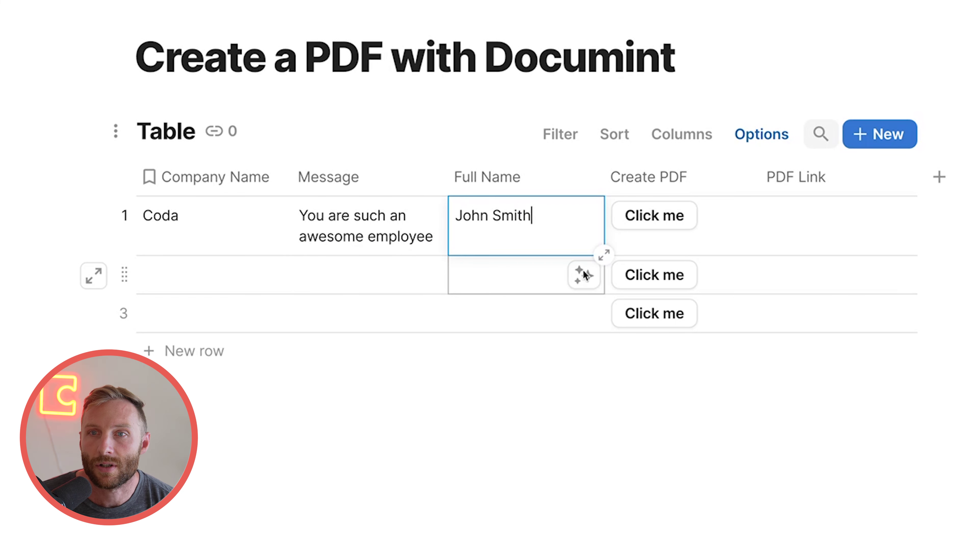
click(753, 236)
click(679, 227)
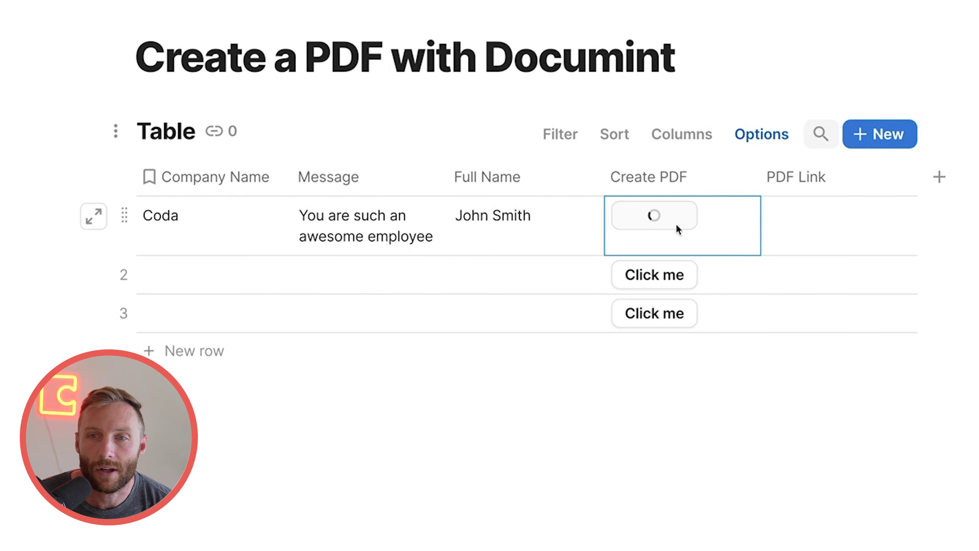
Fill the second row with company Nike, message "You are the best shoe creator" and the person's full name, and generate its PDF.
click(245, 266)
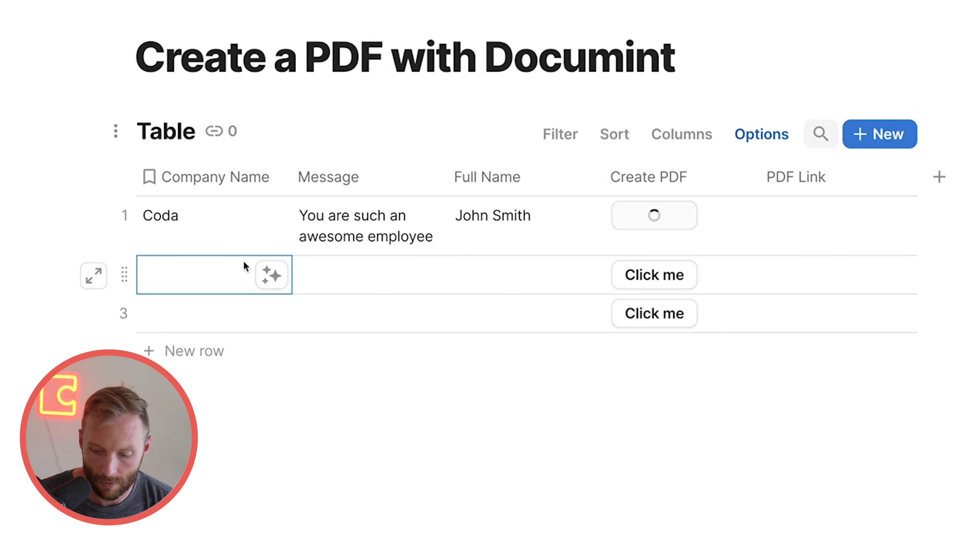
text(Nike)
key(Tab)
text(You are the best )
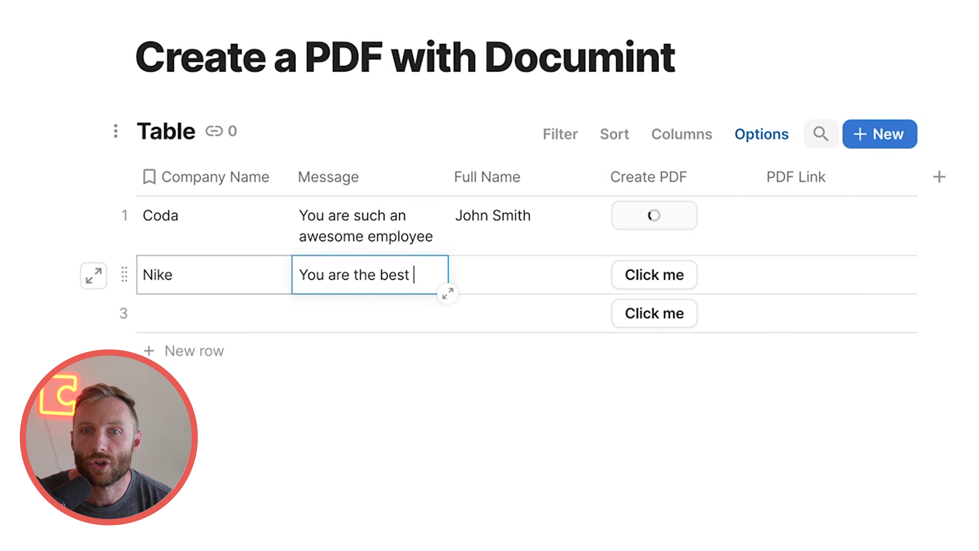
text(shoe creatro)
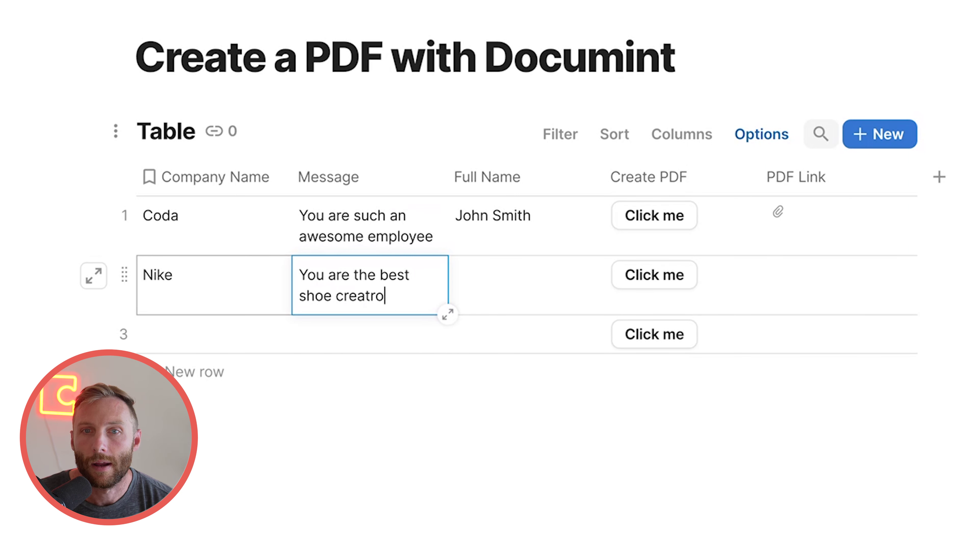
key(BackSpace)
key(BackSpace)
text(or)
key(Tab)
text(Susie Smith)
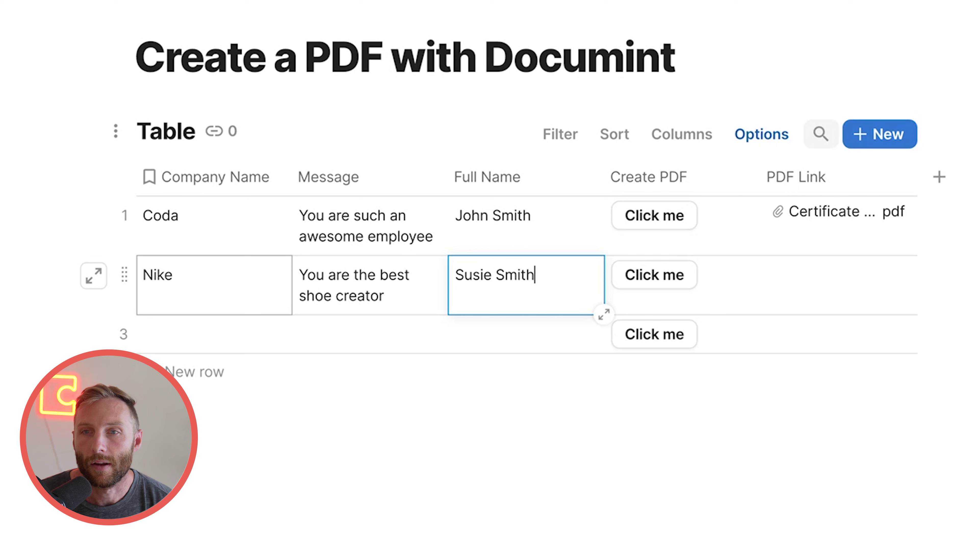
click(717, 303)
click(670, 284)
Open the first row's certificate PDF, check its full name, company name and custom message, and close the preview.
click(270, 283)
drag(323, 276, 867, 274)
click(830, 214)
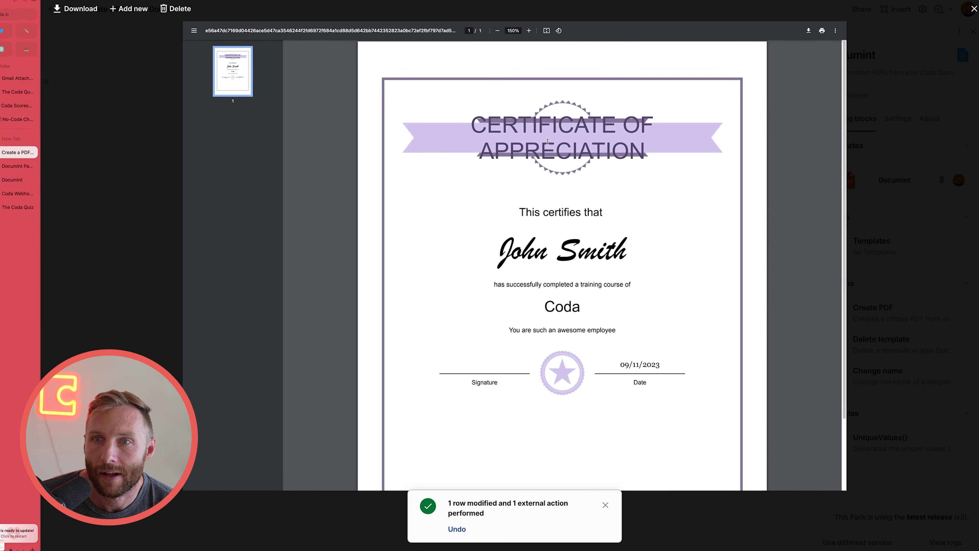
drag(559, 259, 596, 258)
click(601, 307)
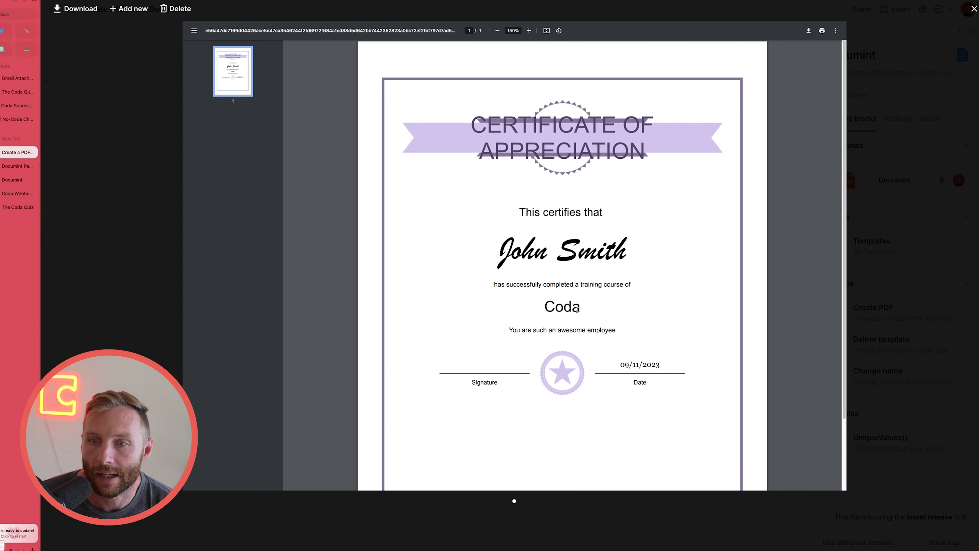
drag(594, 329, 509, 330)
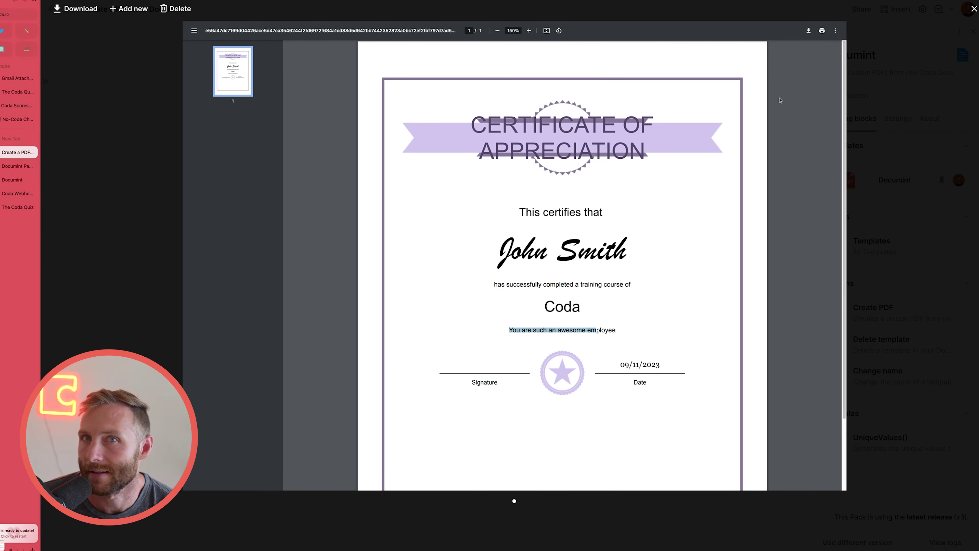
click(177, 181)
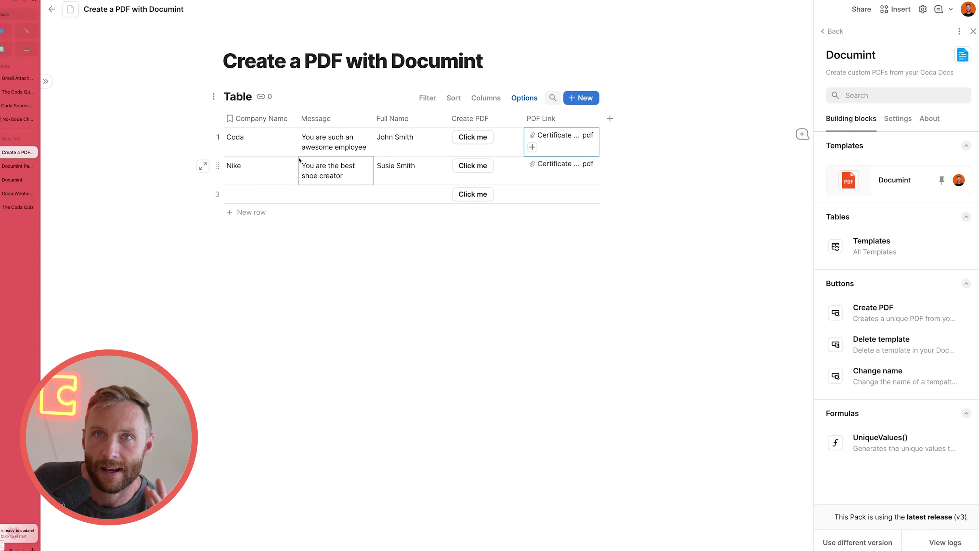
Switch to the Coda Scores doc and examine the score table's columns on Creating Reports, including Line Graph and Radial Graph.
click(18, 105)
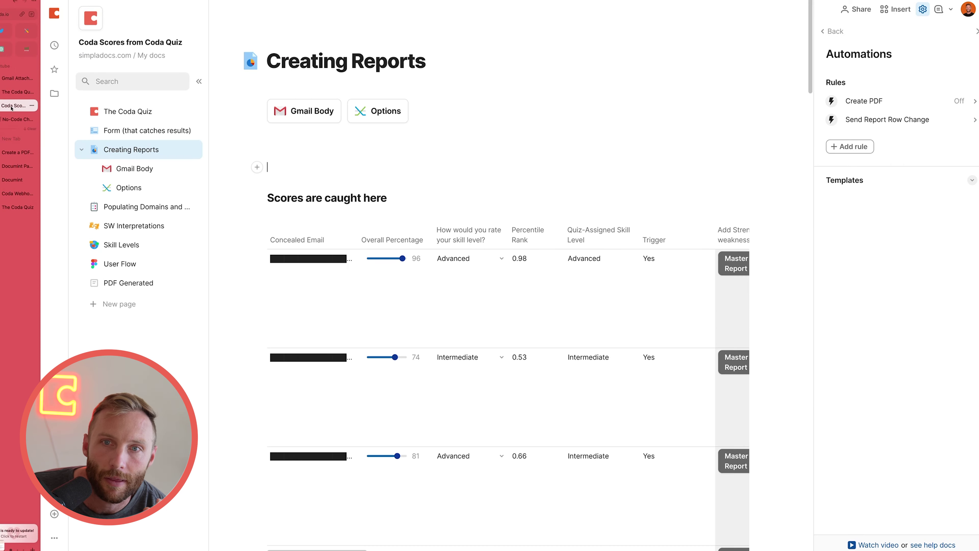
click(356, 282)
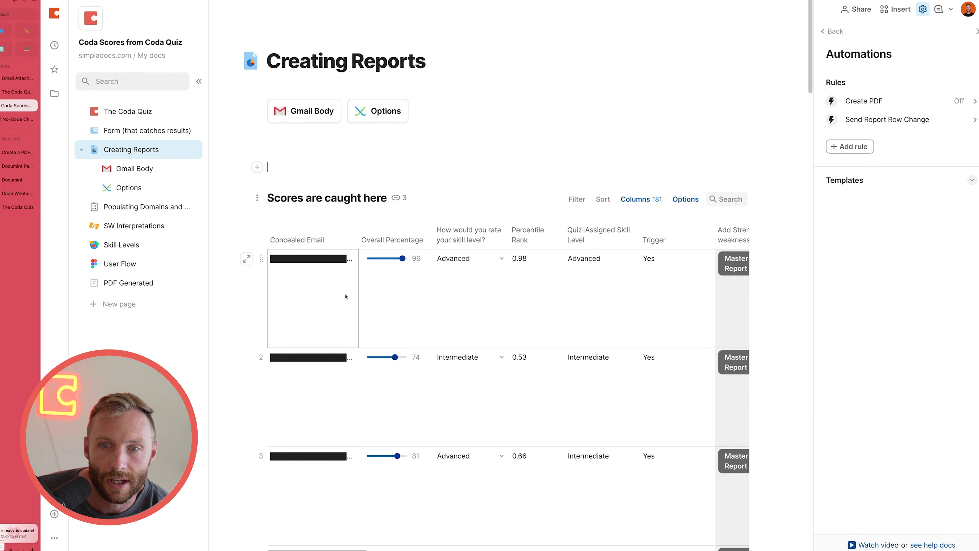
drag(346, 296, 544, 304)
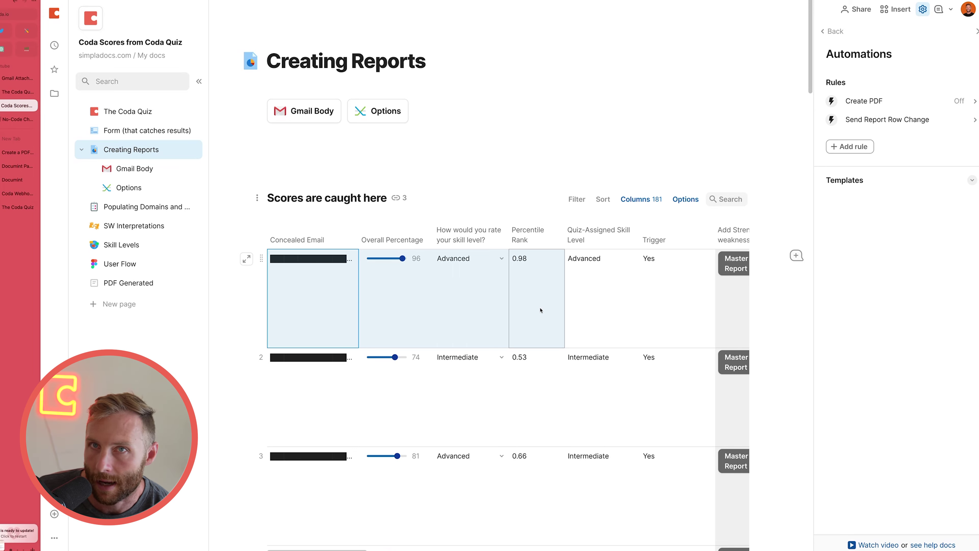
scroll(537, 315, right, 15)
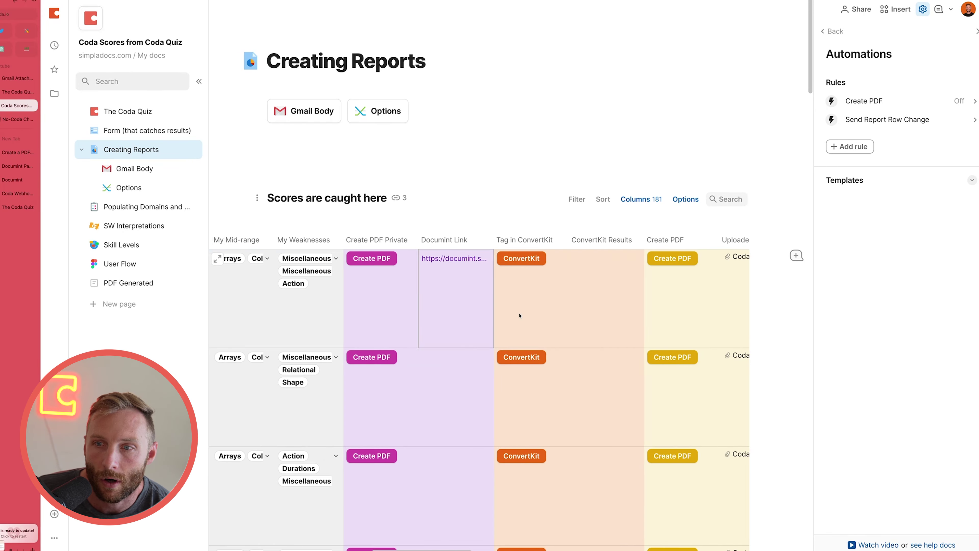
click(492, 292)
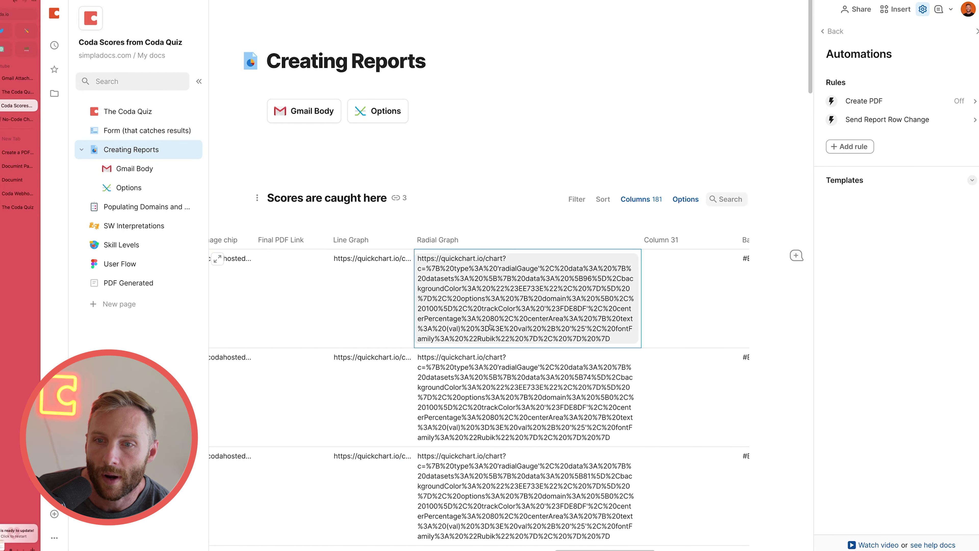
drag(372, 319, 594, 335)
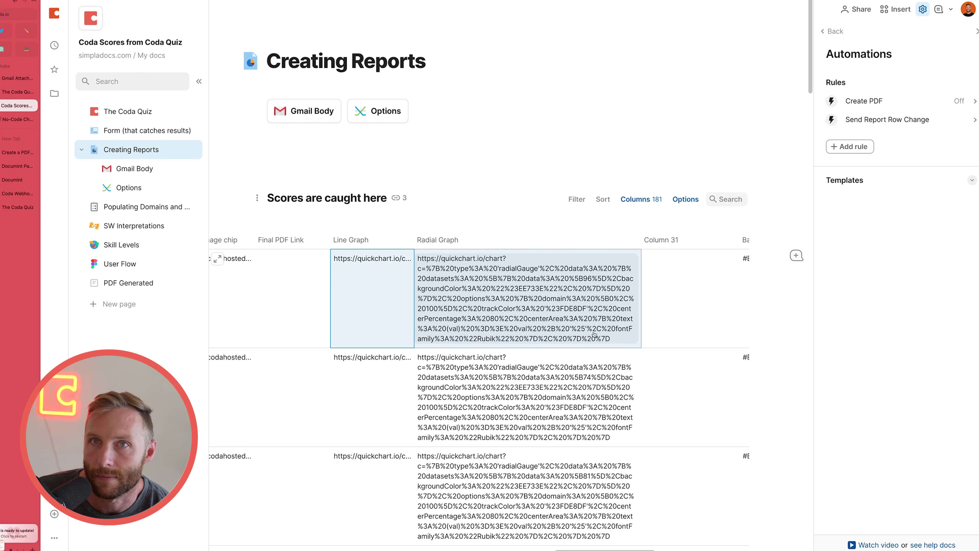
drag(528, 398, 350, 401)
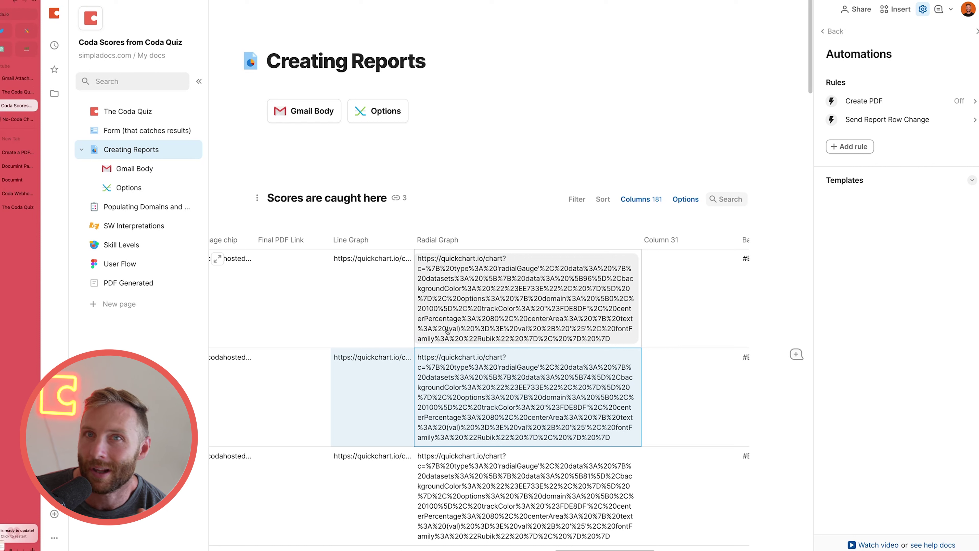
drag(372, 300, 528, 304)
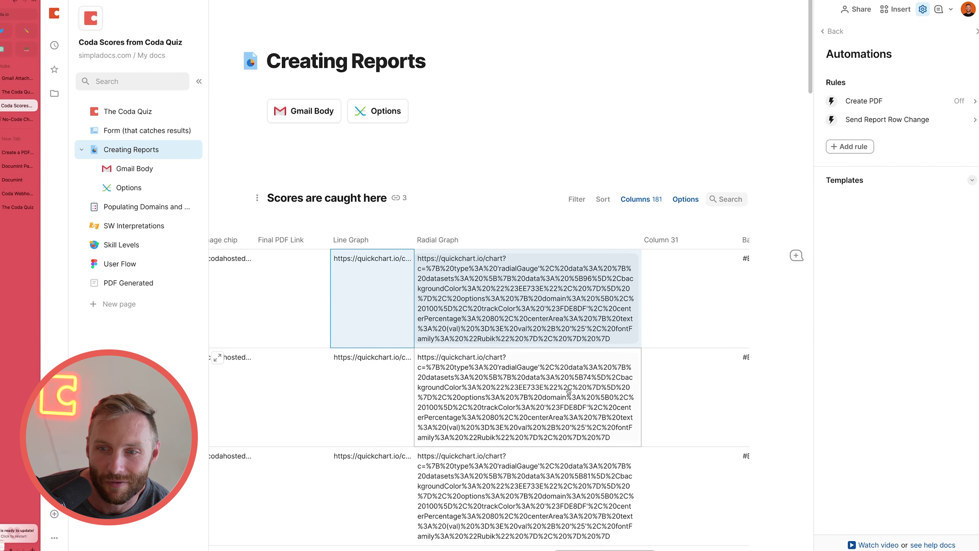
click(502, 410)
drag(502, 409, 378, 405)
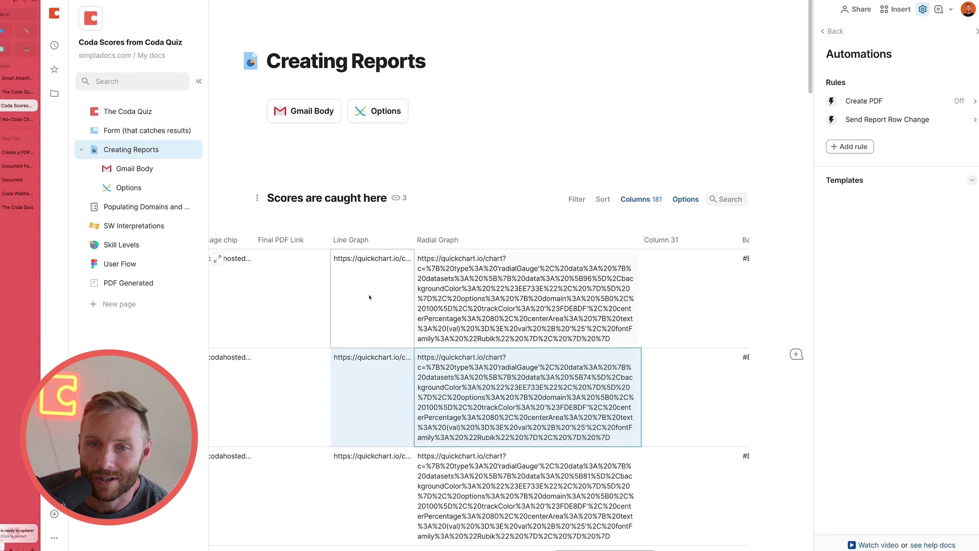
drag(372, 299, 539, 297)
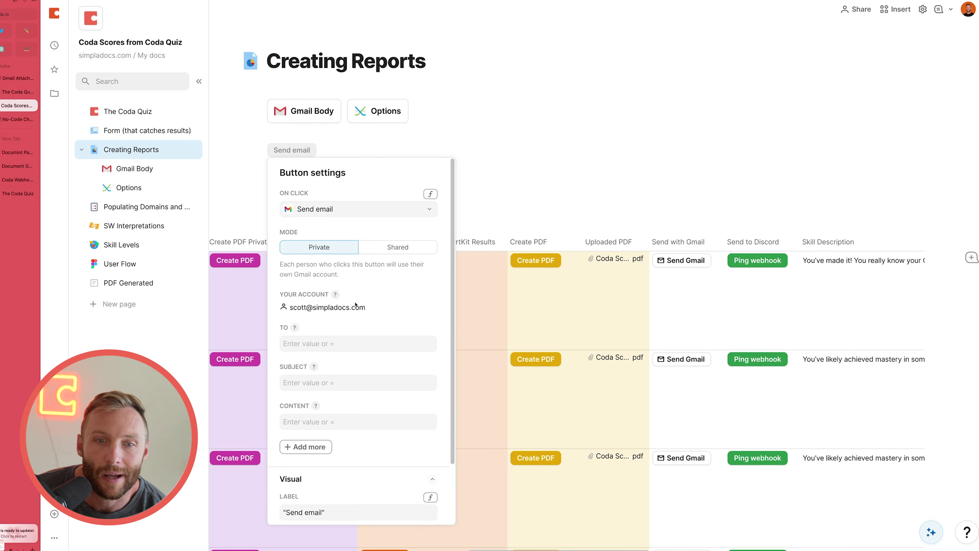
Check which additional fields the Send email button offers, and delete the button from the Creating Reports page.
click(305, 341)
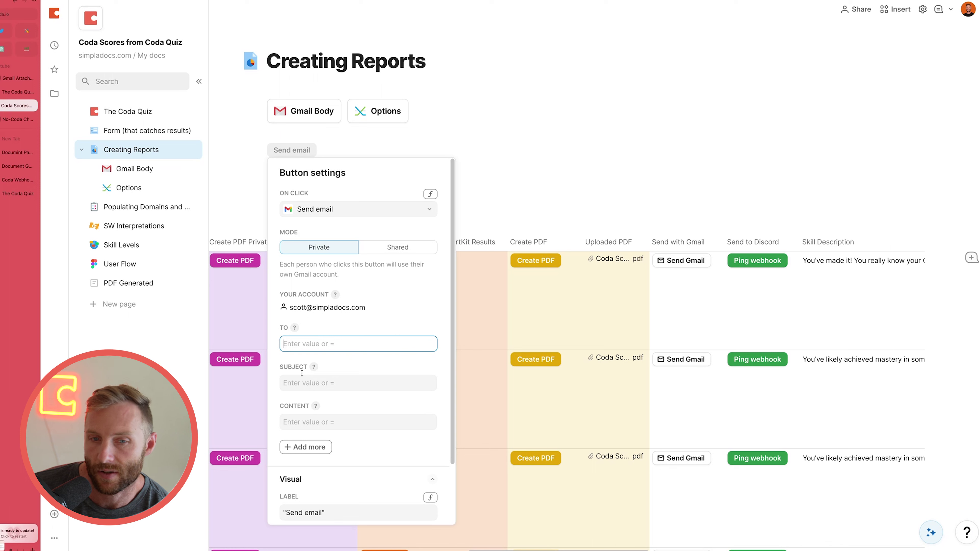
click(306, 447)
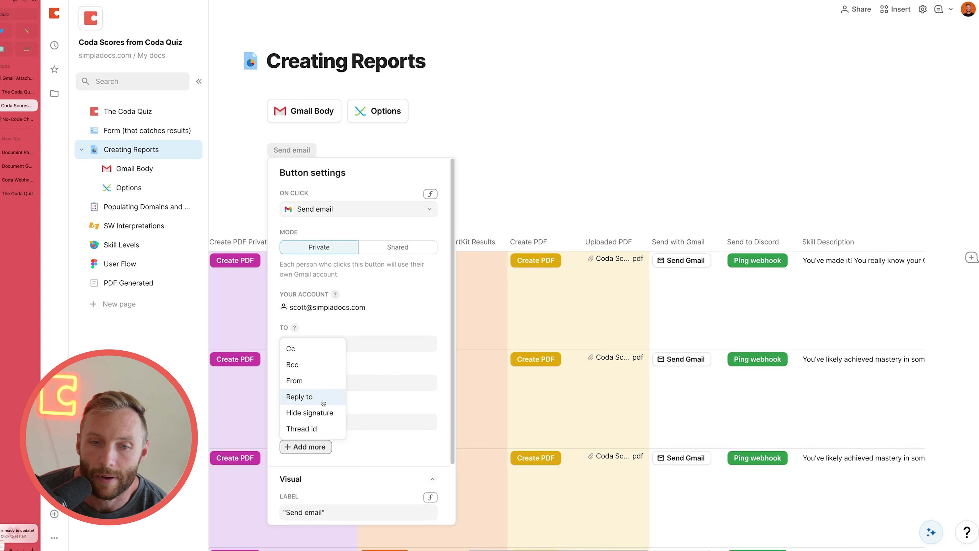
click(344, 447)
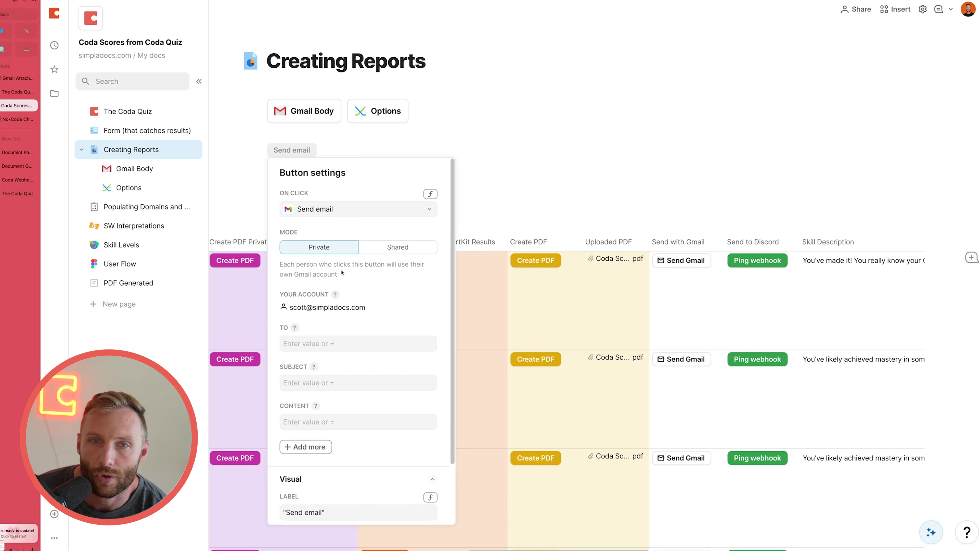
click(327, 151)
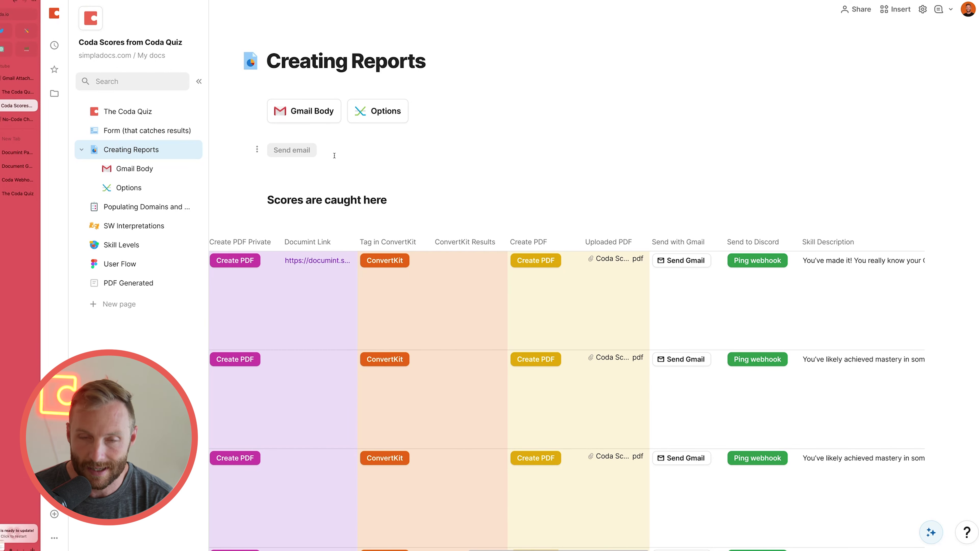
key(BackSpace)
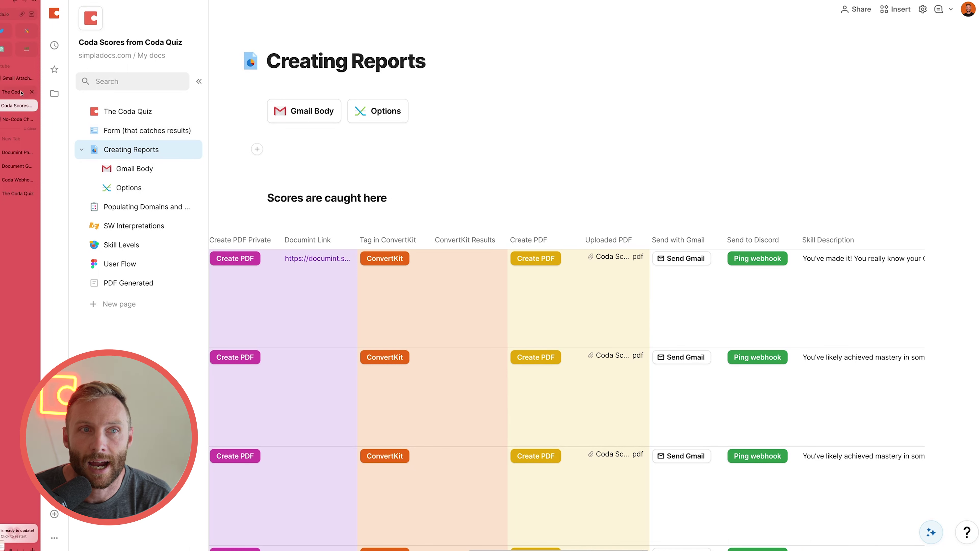
Switch to the Gmail Attachments Apps Script project and examine the code in Code.gs, including sendPdfEmail and doPost.
click(17, 78)
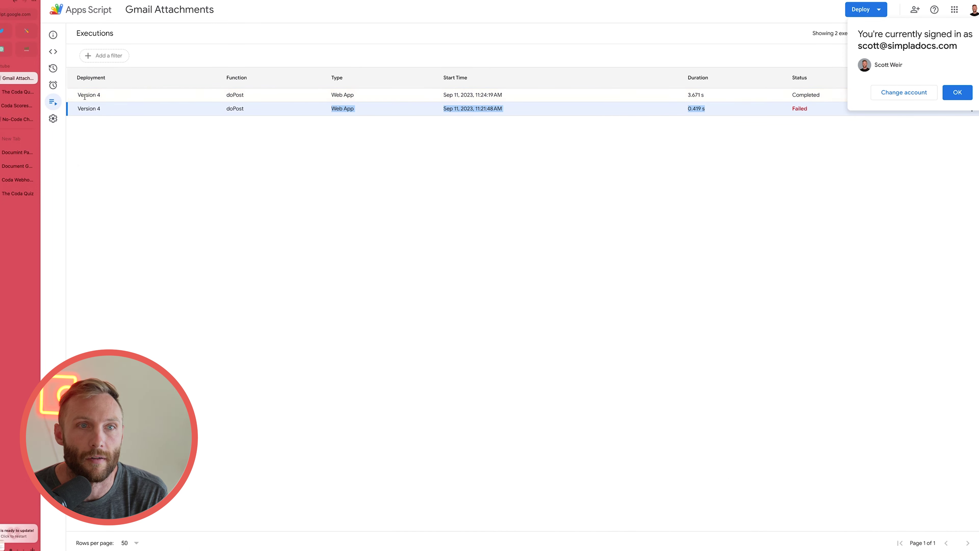
click(58, 53)
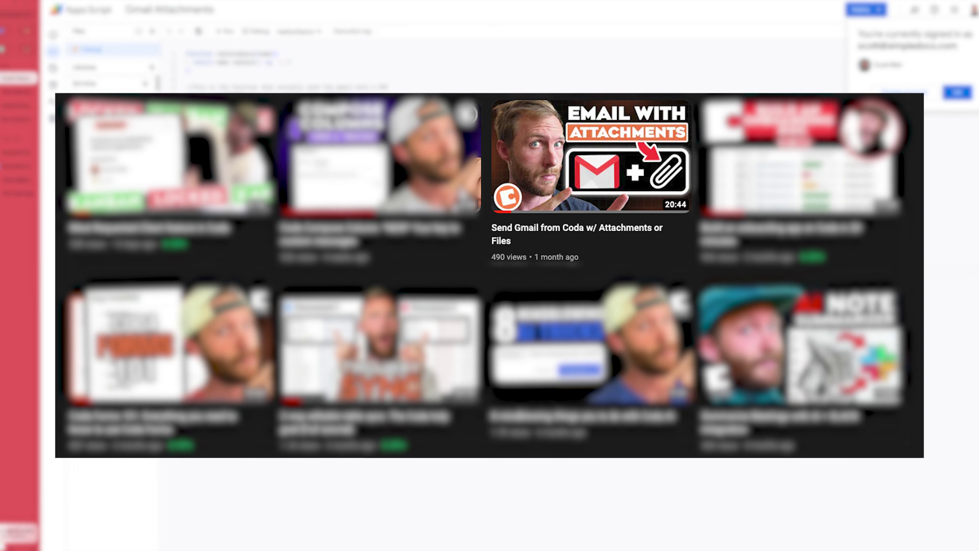
drag(291, 531, 280, 96)
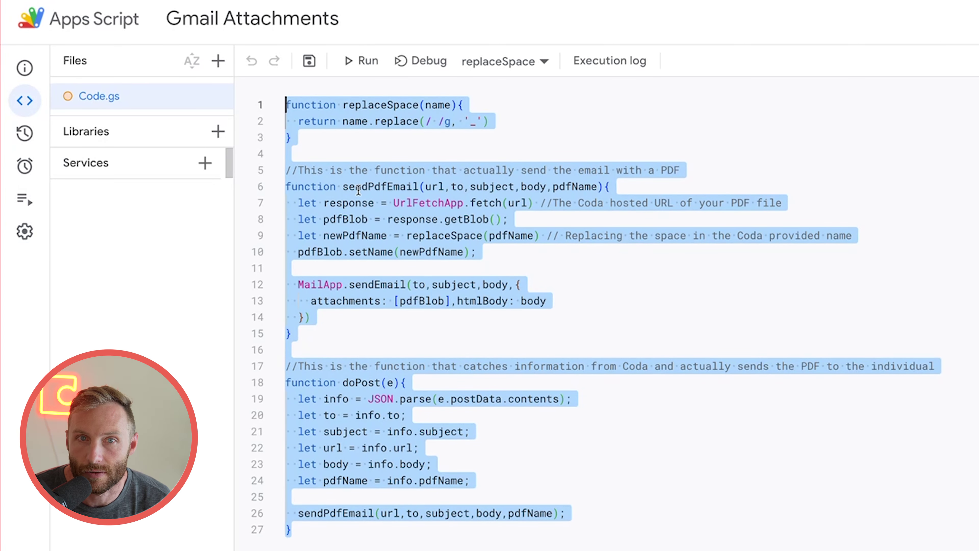
click(380, 189)
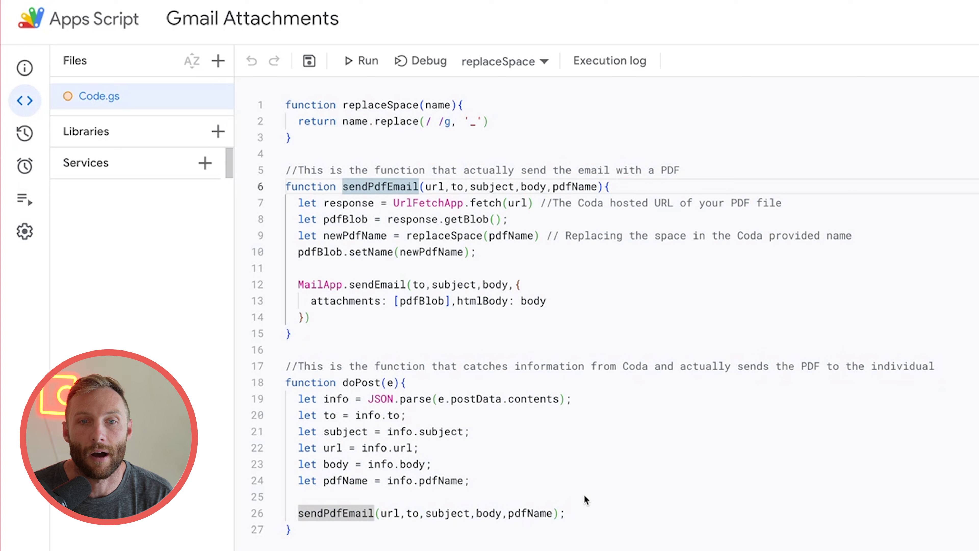
click(596, 534)
drag(306, 534, 277, 90)
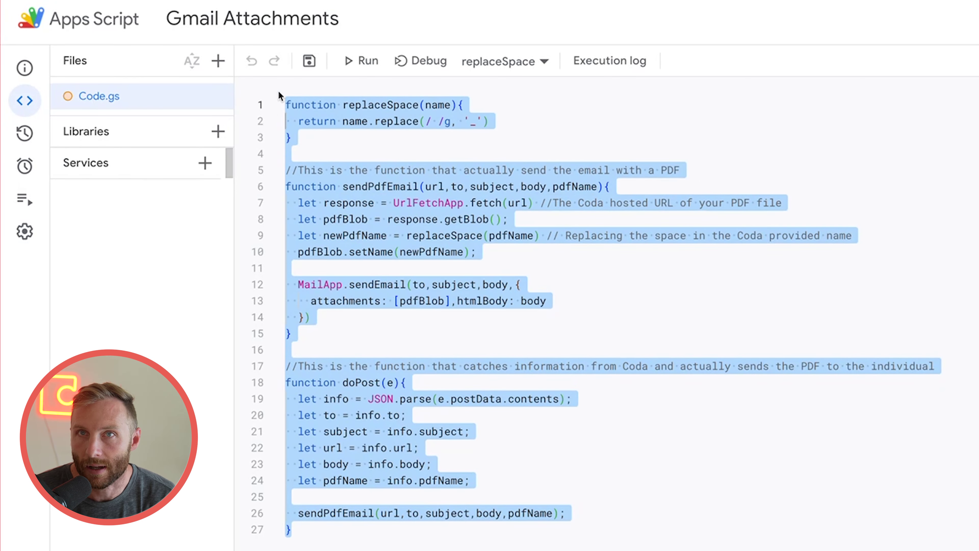
click(398, 152)
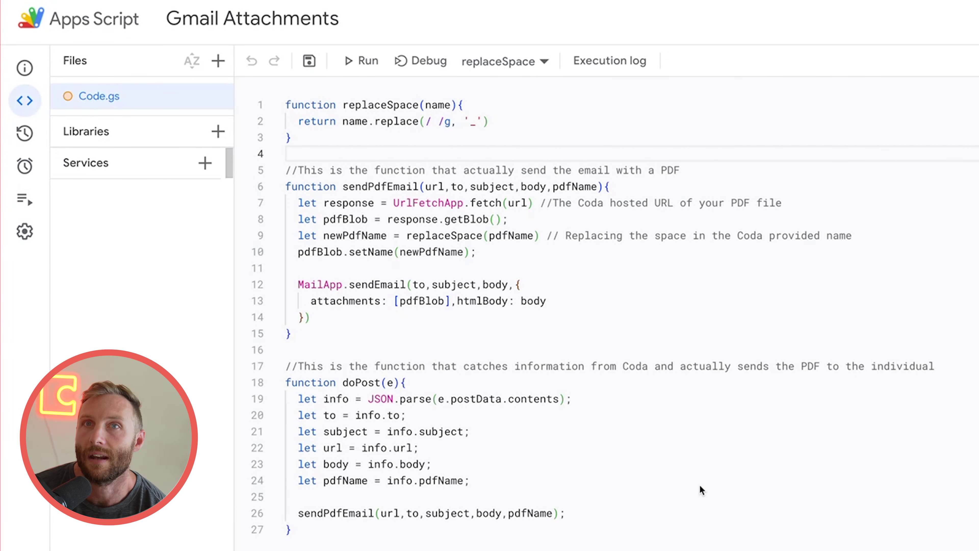
click(570, 508)
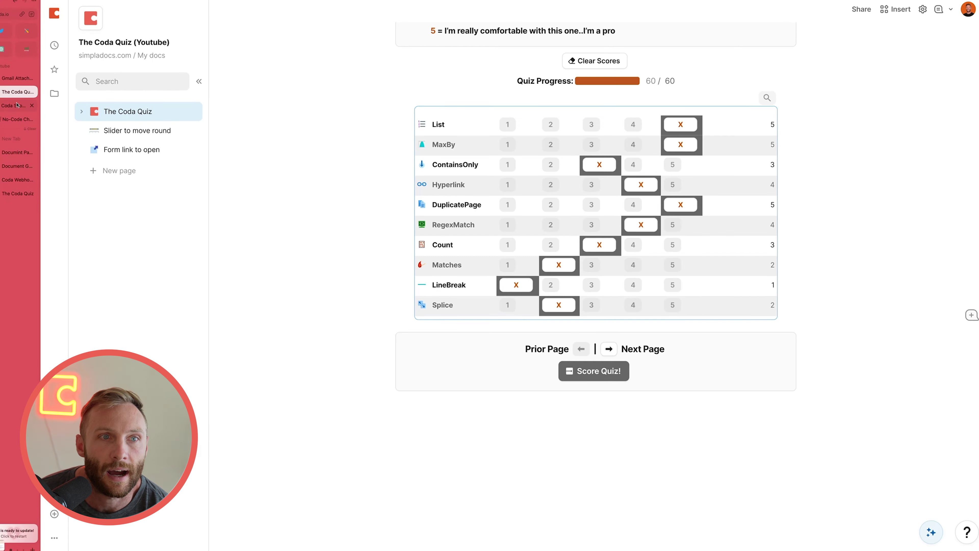
Switch back to the Coda Scores doc and view the Send with Gmail column's button settings and the doc's installed Packs.
click(17, 105)
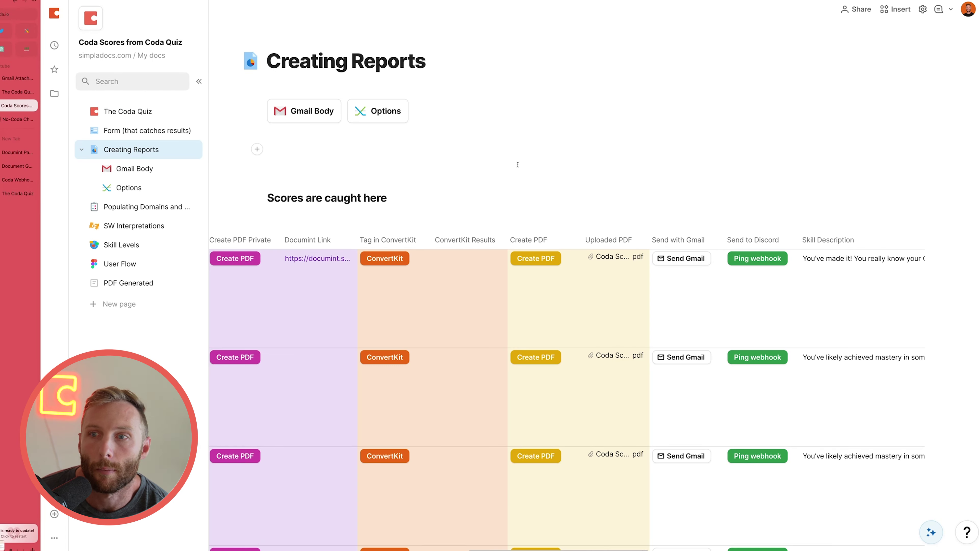
click(666, 240)
click(718, 258)
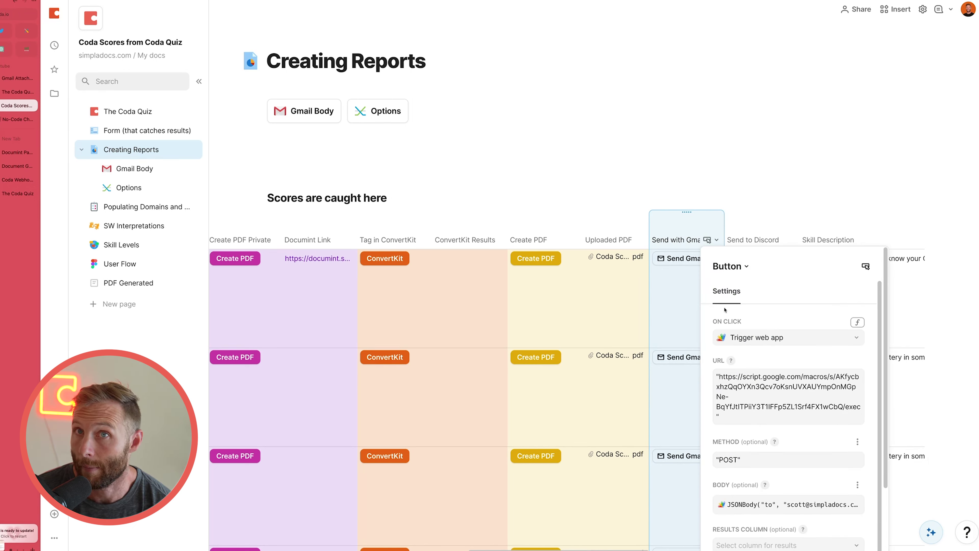
click(895, 10)
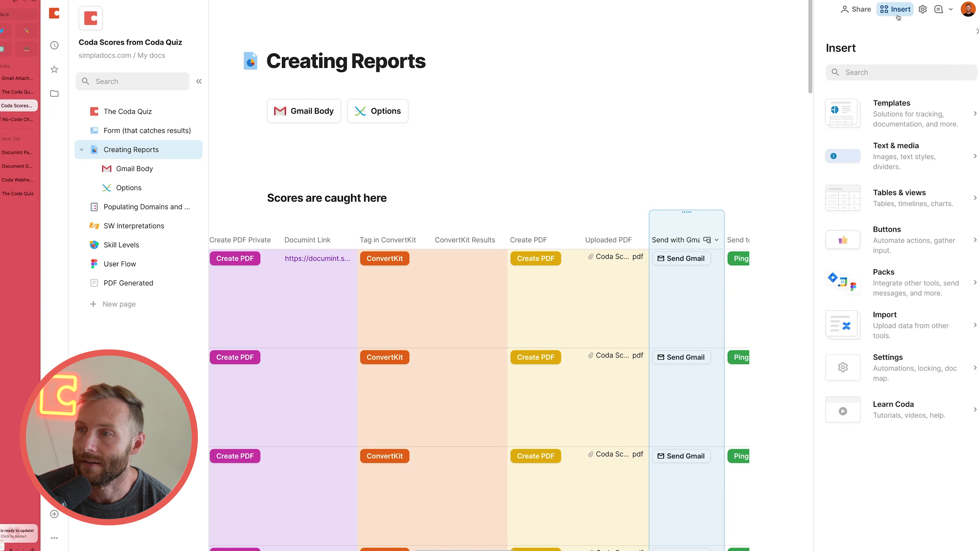
click(898, 294)
scroll(890, 294, down, 1)
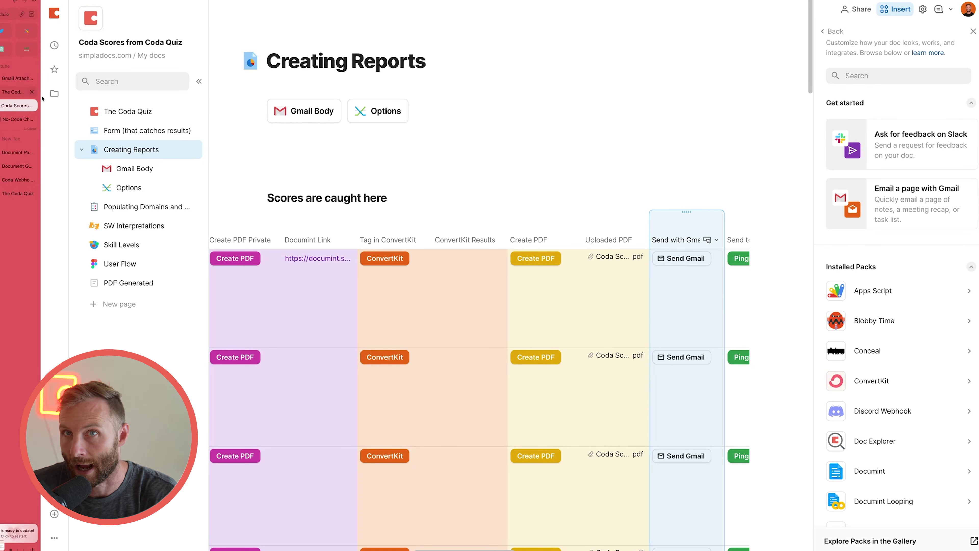
Examine the Send with Gmail button's JSONBody formula, including its to, subject, url and body keys, and select the first row's Send with Gmail cell.
click(654, 284)
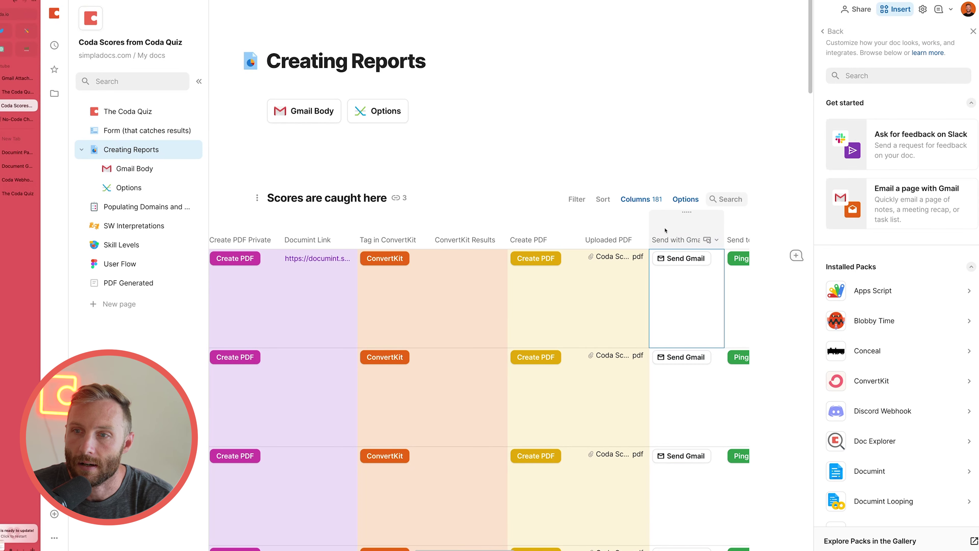
click(619, 228)
click(675, 227)
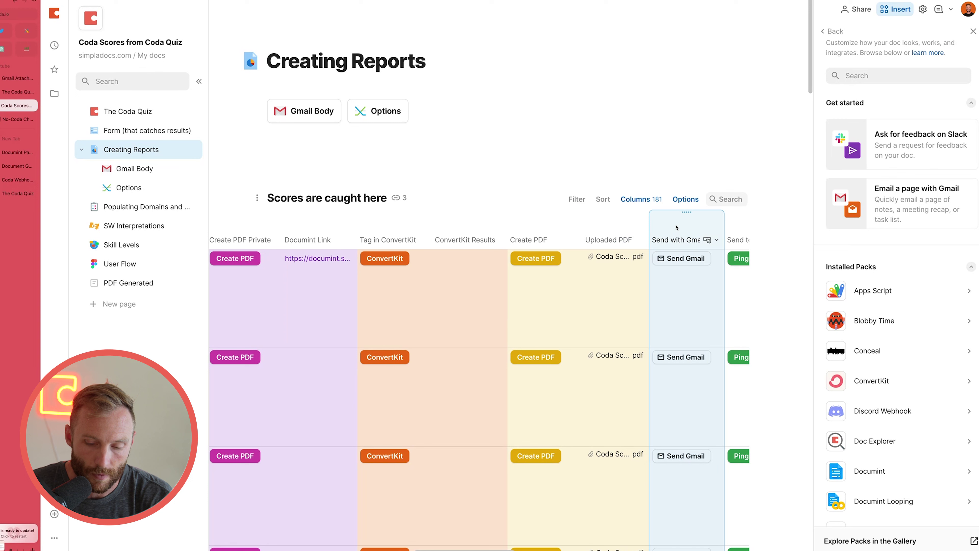
click(676, 227)
scroll(771, 386, down, 3)
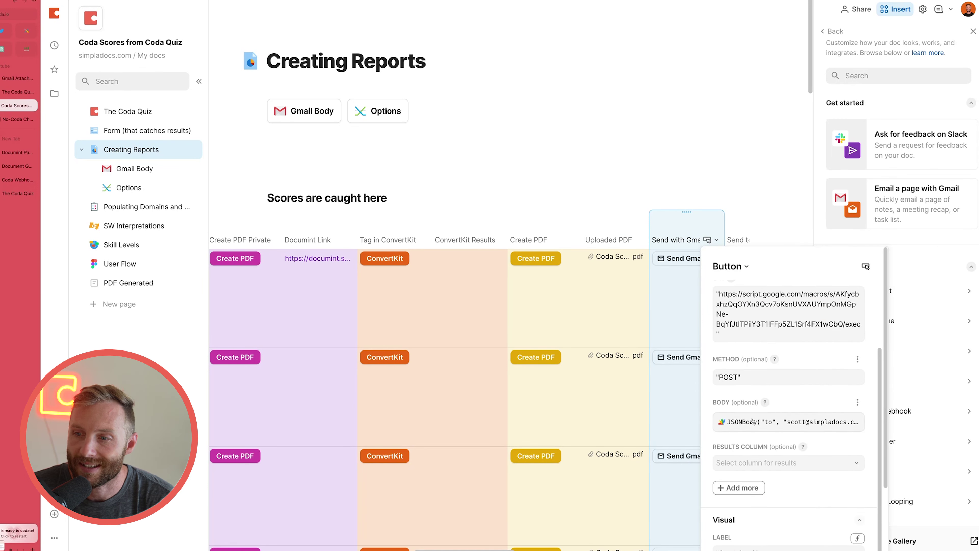
click(752, 422)
click(655, 386)
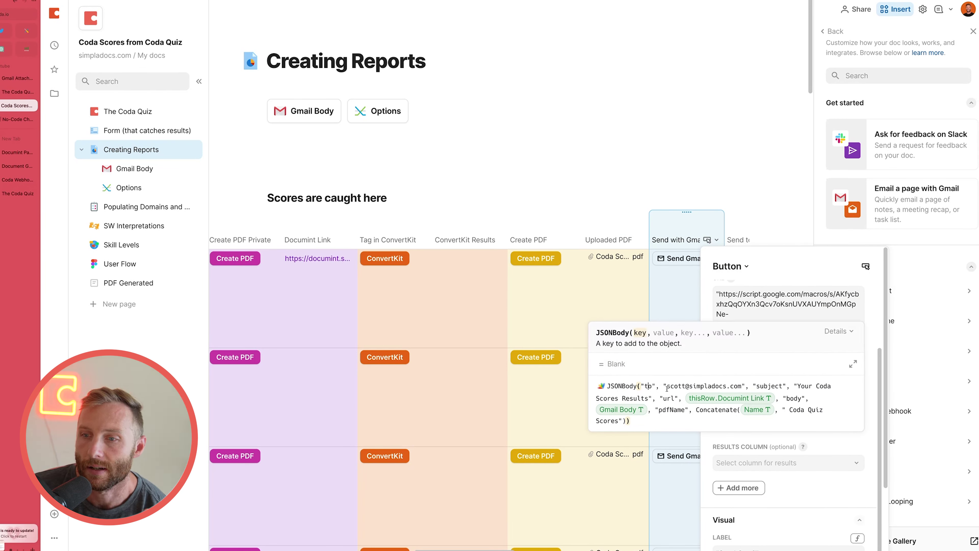
click(764, 387)
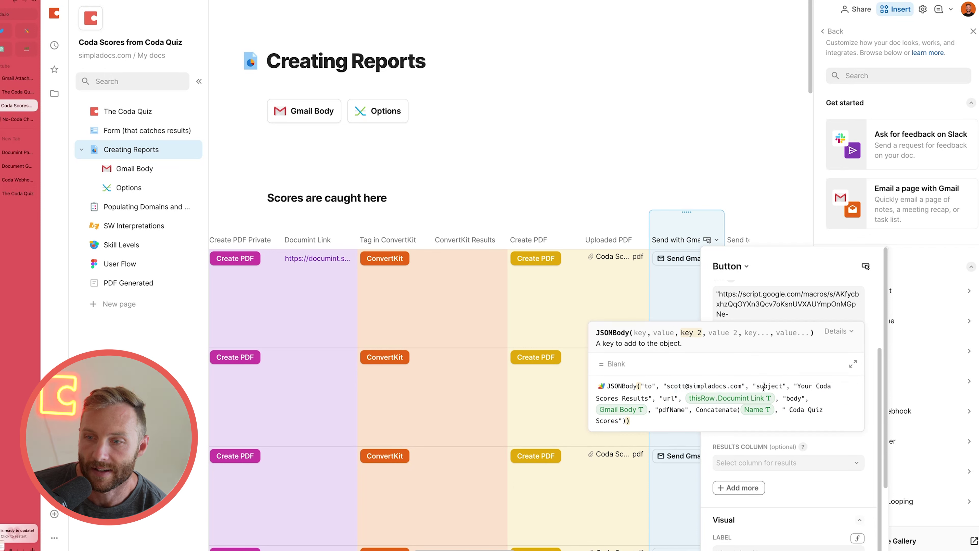
click(737, 401)
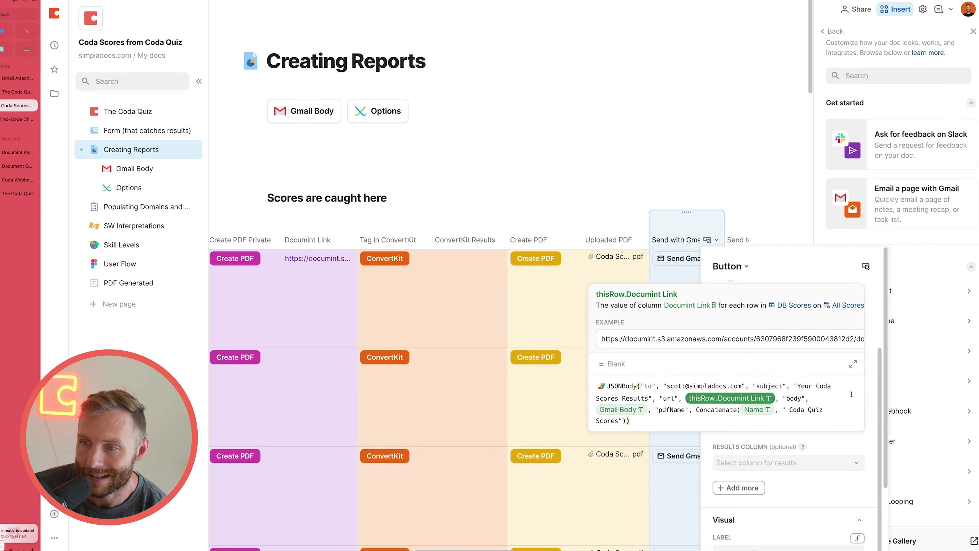
click(802, 399)
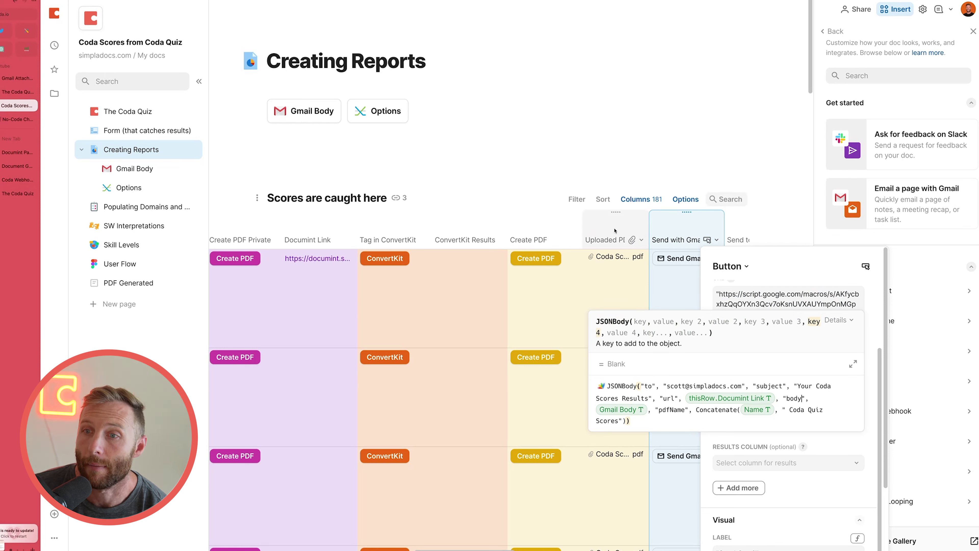
double_click(694, 385)
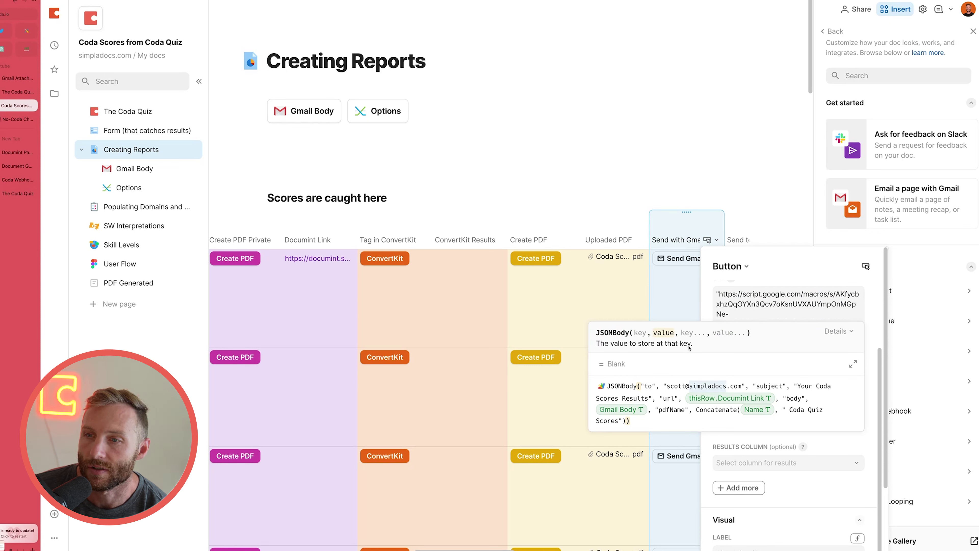
click(682, 231)
click(635, 222)
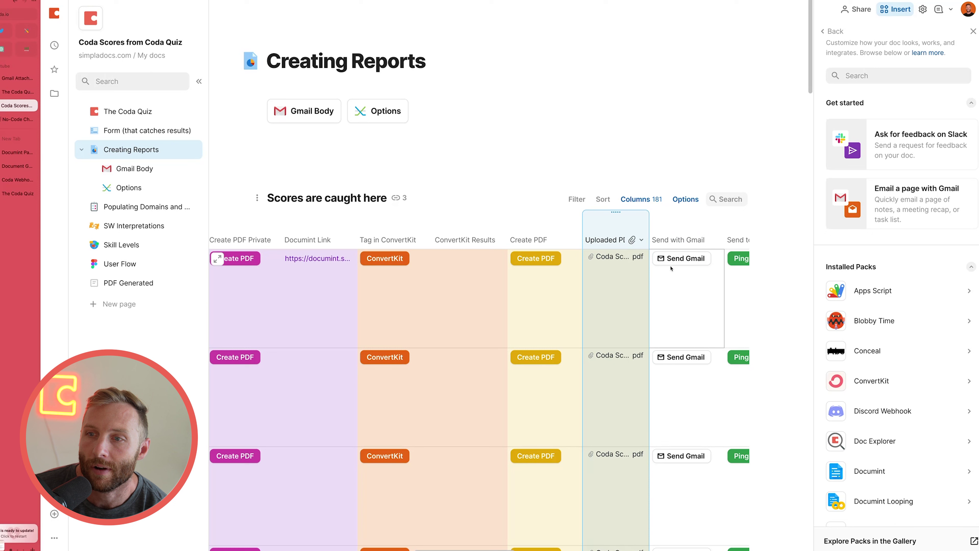
click(673, 262)
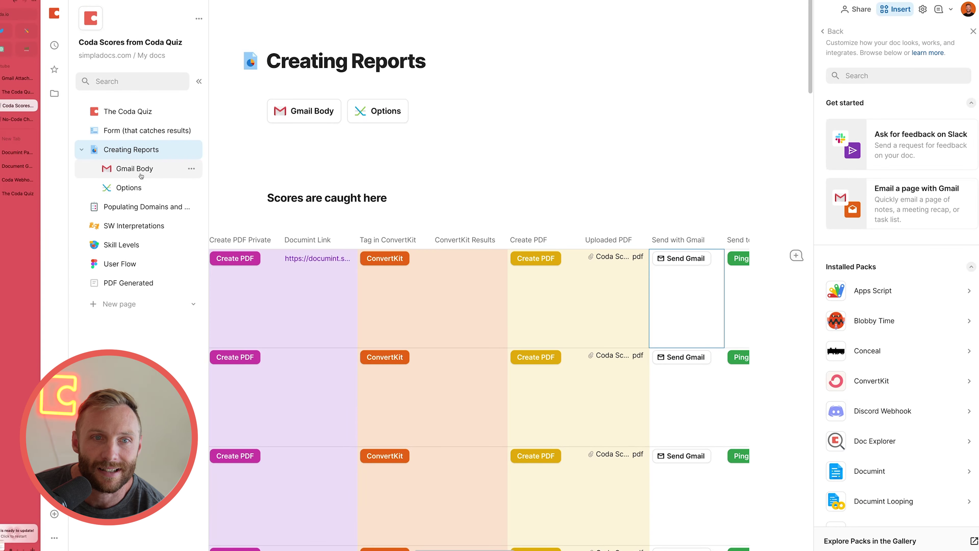
View the Gmail Body page and examine the email template text in the table's Notes cell.
click(127, 173)
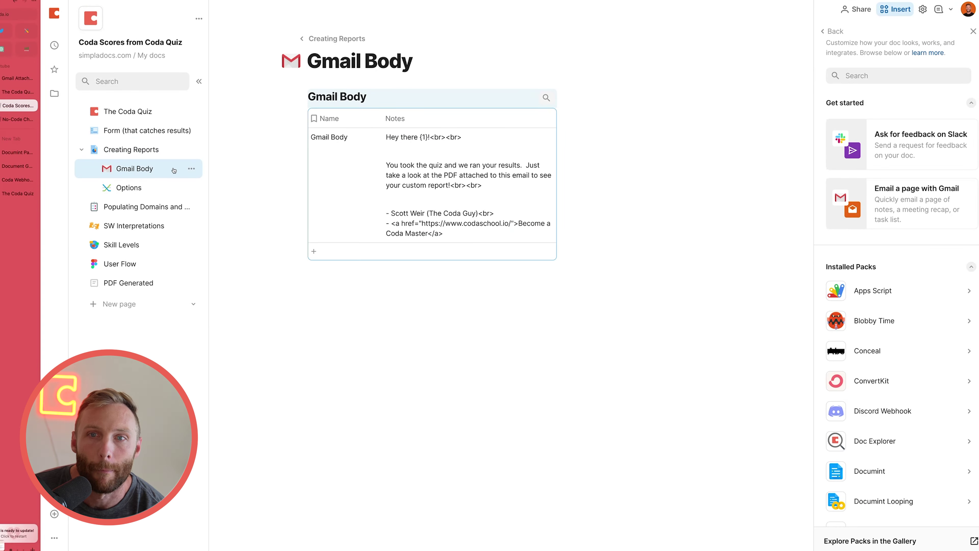
click(416, 160)
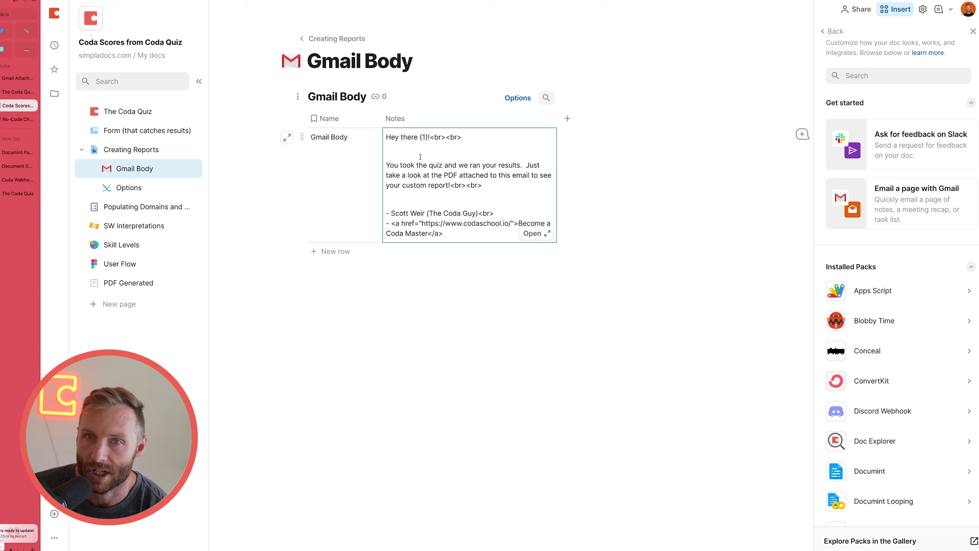
drag(430, 167, 478, 189)
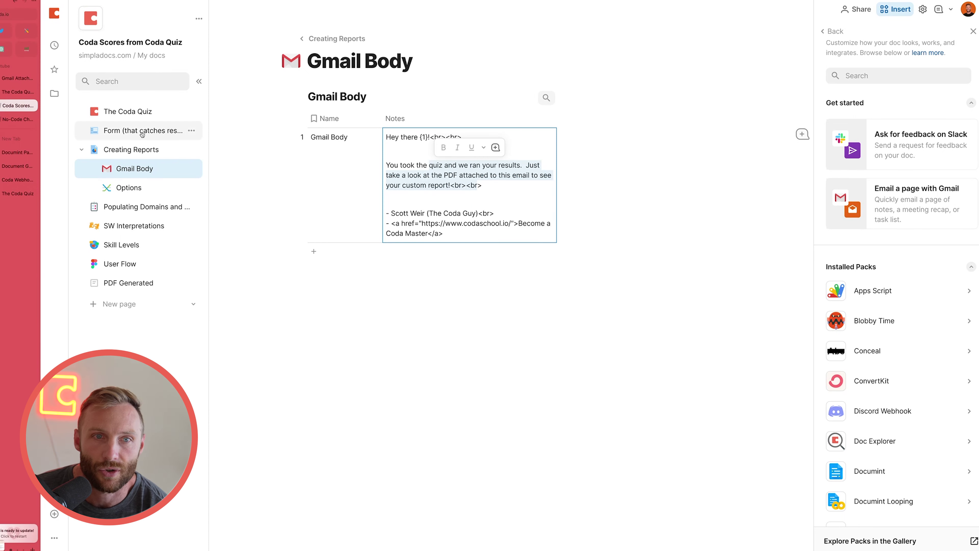
Return to the Creating Reports page and open the Create PDF rule in the doc's automations.
click(131, 150)
scroll(603, 276, right, 15)
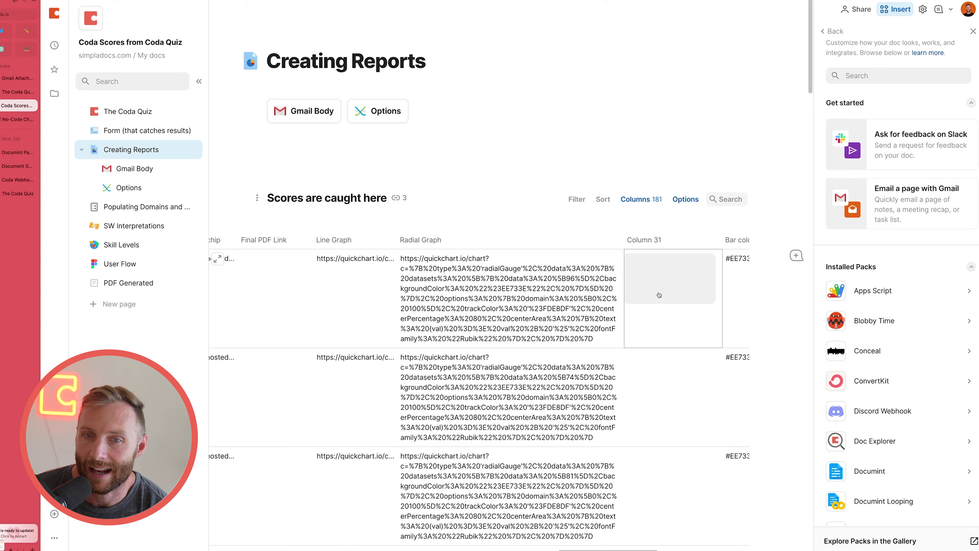
scroll(501, 271, left, 10)
scroll(501, 271, left, 1)
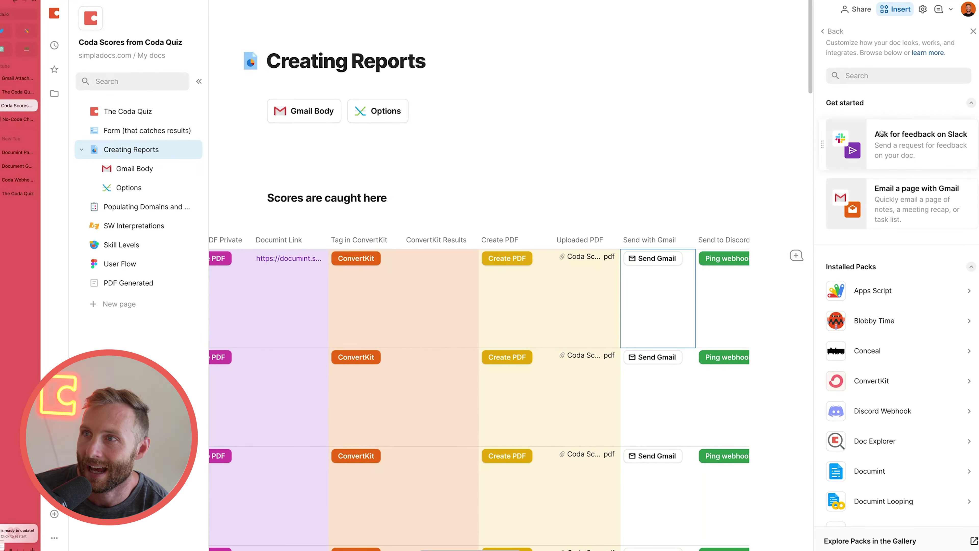
click(923, 16)
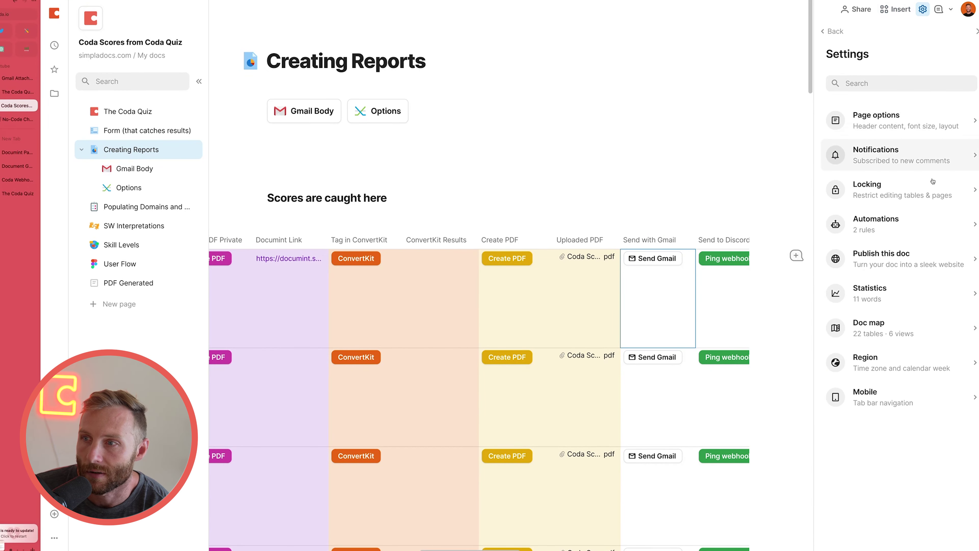
click(913, 218)
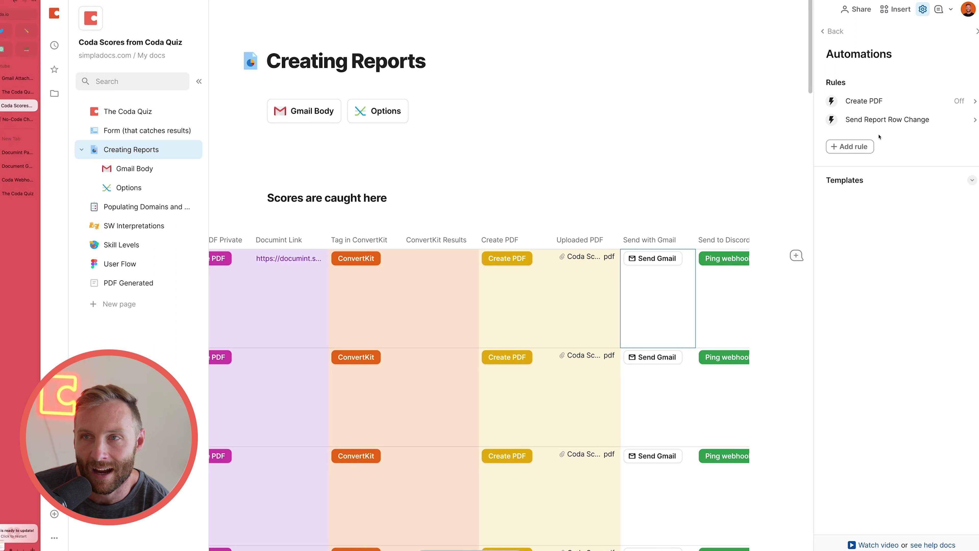
click(877, 108)
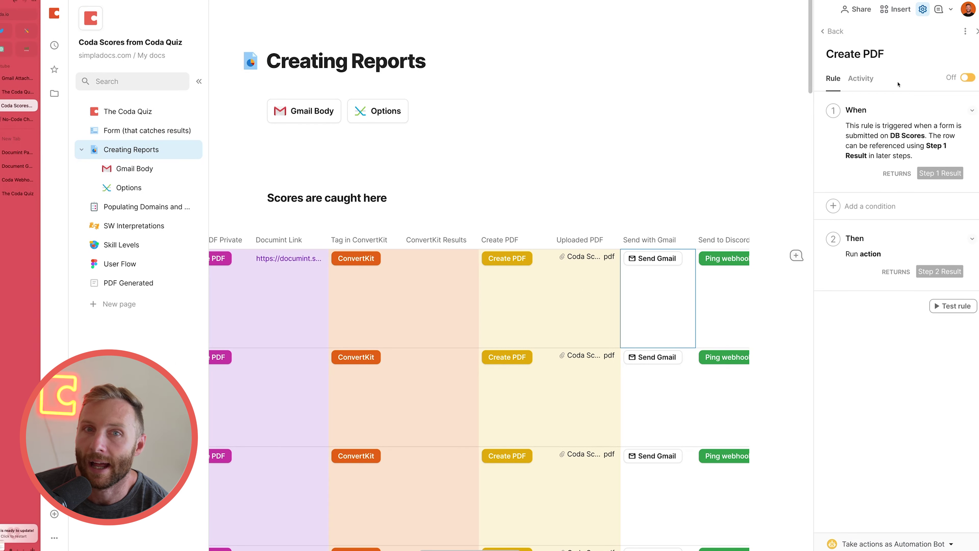
Turn on the Create PDF rule, examine the RunActions formula in its second step, and turn the rule back off.
click(966, 78)
click(972, 240)
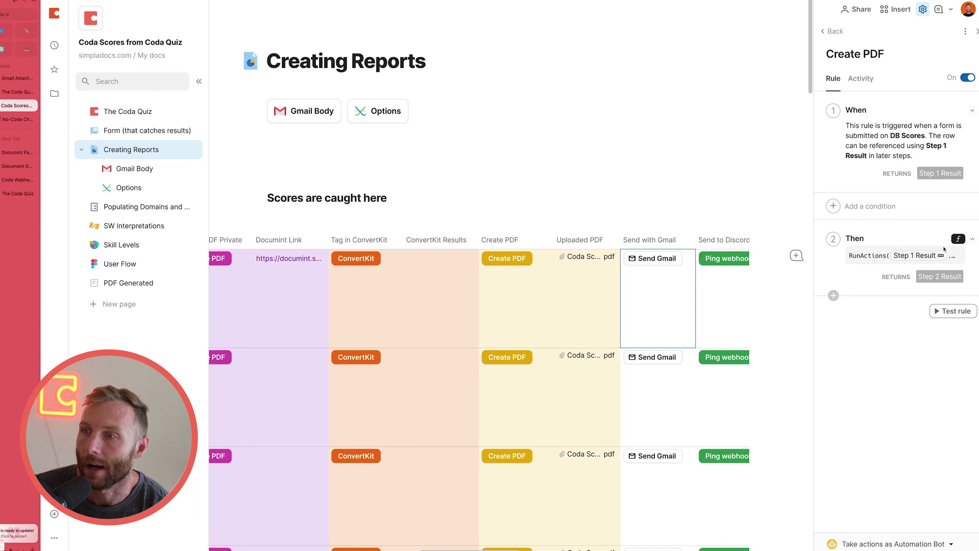
click(955, 257)
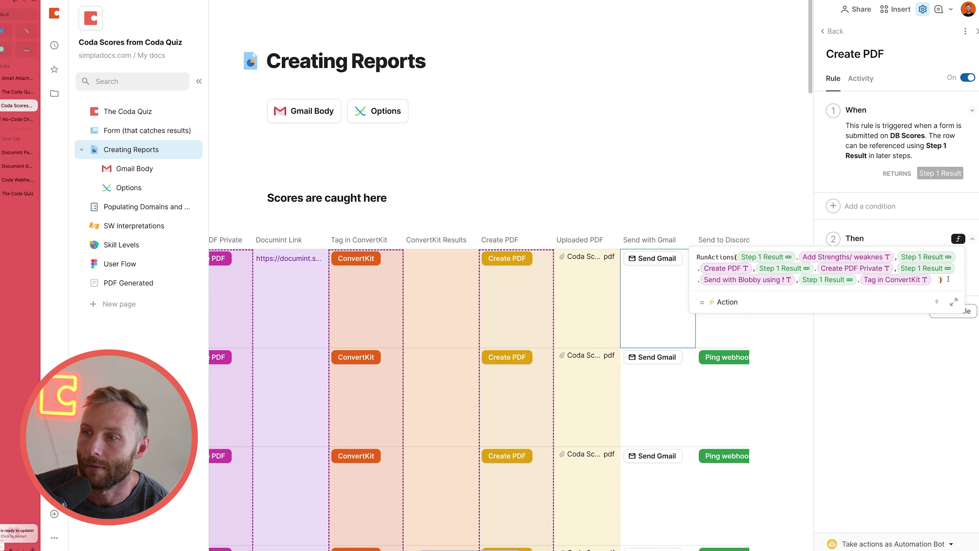
drag(948, 279, 698, 256)
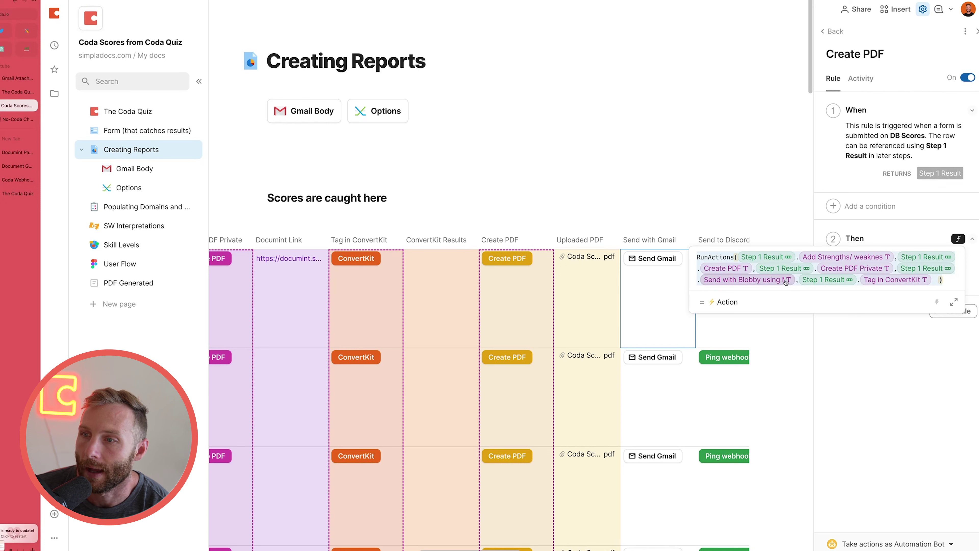
click(969, 85)
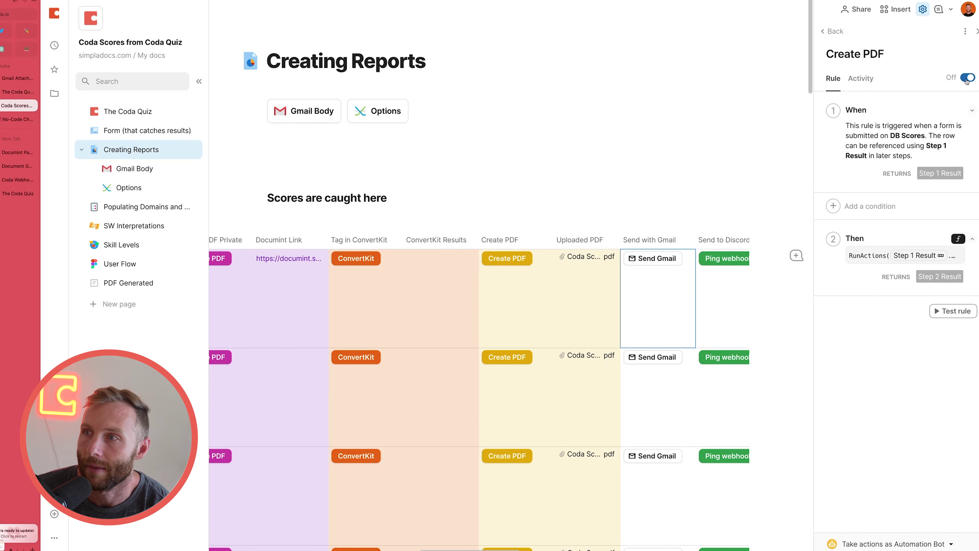